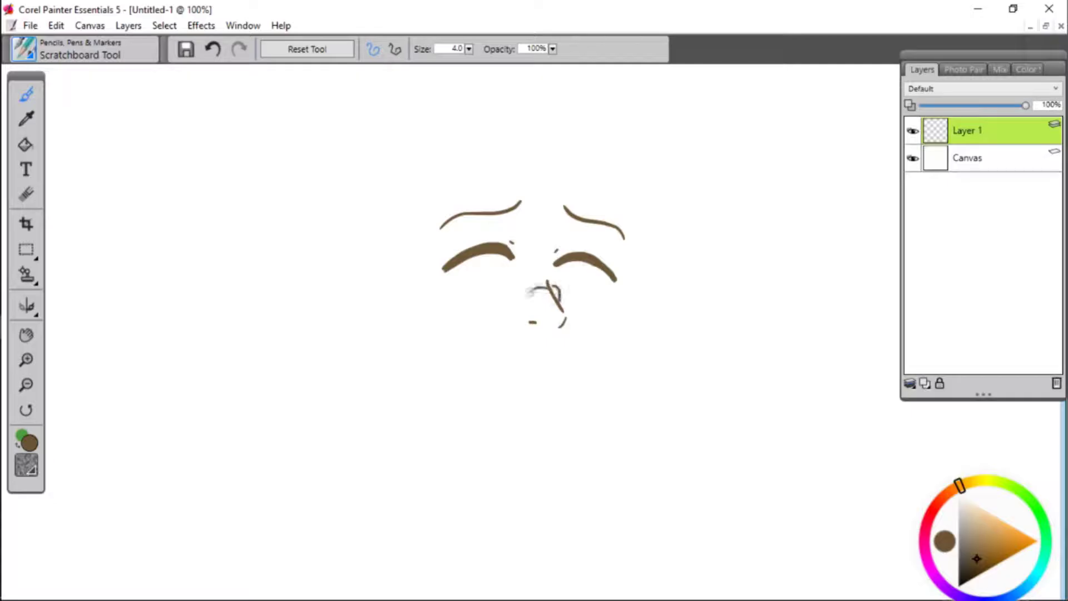
- Sketch the round glasses rims around both eyes, and add the lower eyelids and irises
{"action": "left_click_drag", "start_coordinate": [523, 304], "coordinate": [420, 271]}
{"action": "left_click_drag", "start_coordinate": [559, 301], "coordinate": [647, 281]}
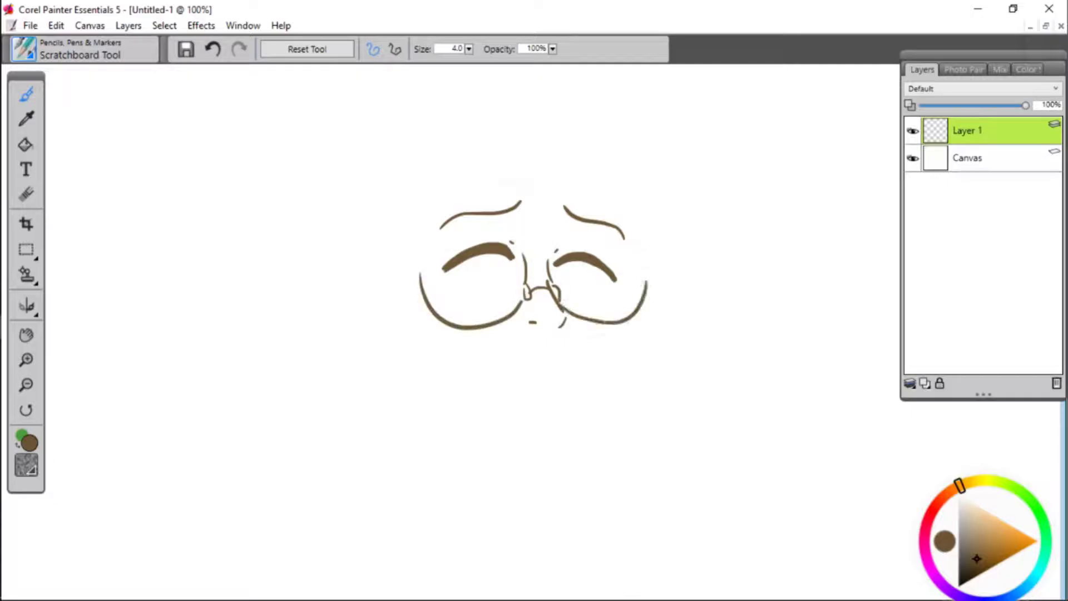
{"action": "left_click_drag", "start_coordinate": [456, 283], "coordinate": [610, 292]}
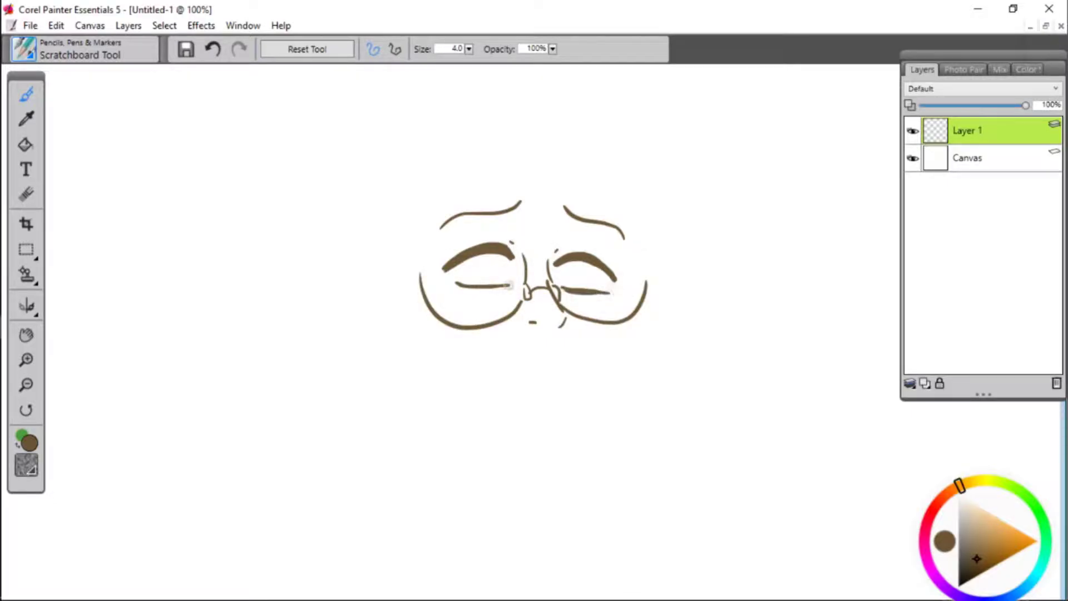
{"action": "left_click_drag", "start_coordinate": [495, 257], "coordinate": [497, 284]}
{"action": "left_click_drag", "start_coordinate": [595, 267], "coordinate": [596, 284]}
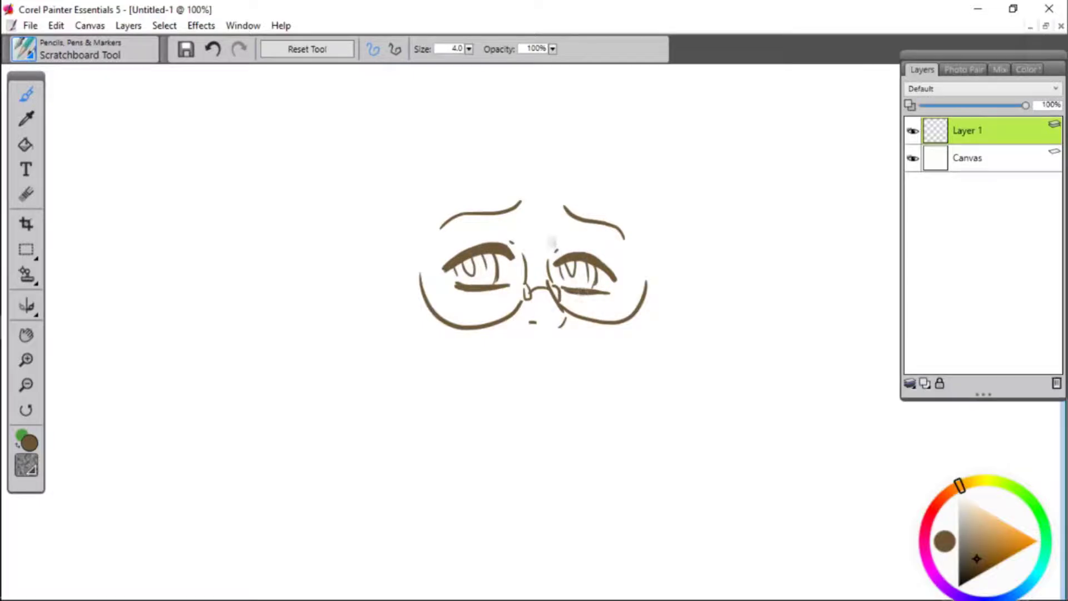
- Undo the last two strokes and thicken the inner ends of both eyebrows
{"action": "left_click", "coordinate": [213, 50]}
{"action": "left_click", "coordinate": [213, 50]}
{"action": "left_click_drag", "start_coordinate": [521, 200], "coordinate": [485, 211]}
{"action": "mouse_move", "coordinate": [619, 294]}
{"action": "left_mouse_down"}
{"action": "mouse_move", "coordinate": [627, 359]}
{"action": "mouse_move", "coordinate": [589, 407]}
{"action": "left_mouse_up"}
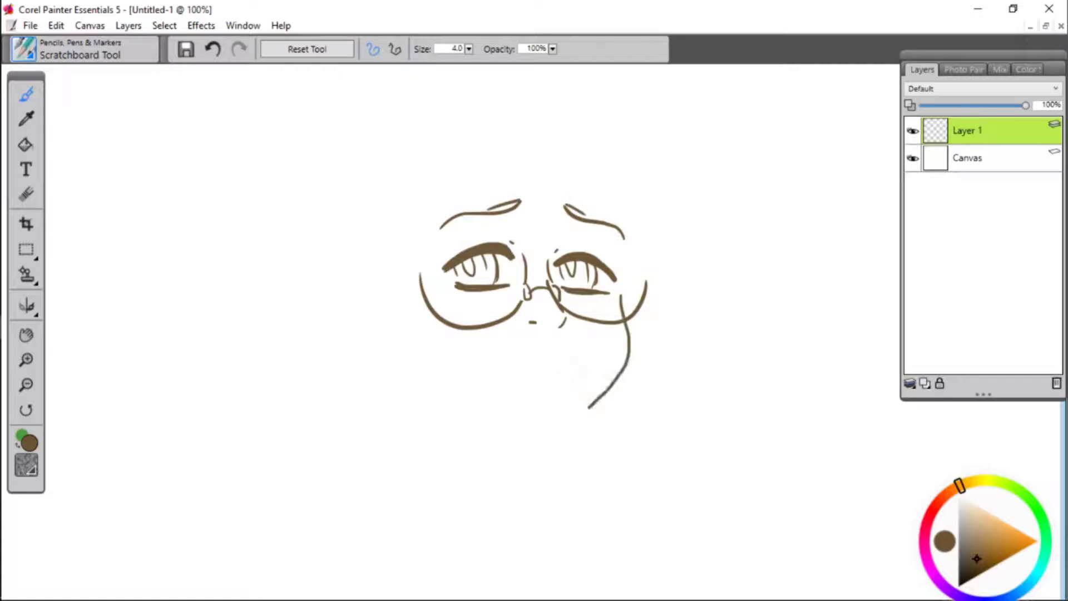
{"action": "left_click_drag", "start_coordinate": [454, 385], "coordinate": [538, 416]}
{"action": "mouse_move", "coordinate": [573, 358]}
{"action": "left_mouse_down"}
{"action": "mouse_move", "coordinate": [550, 374]}
{"action": "mouse_move", "coordinate": [495, 370]}
{"action": "mouse_move", "coordinate": [572, 358]}
{"action": "left_mouse_up"}
{"action": "key", "text": "ctrl+z"}
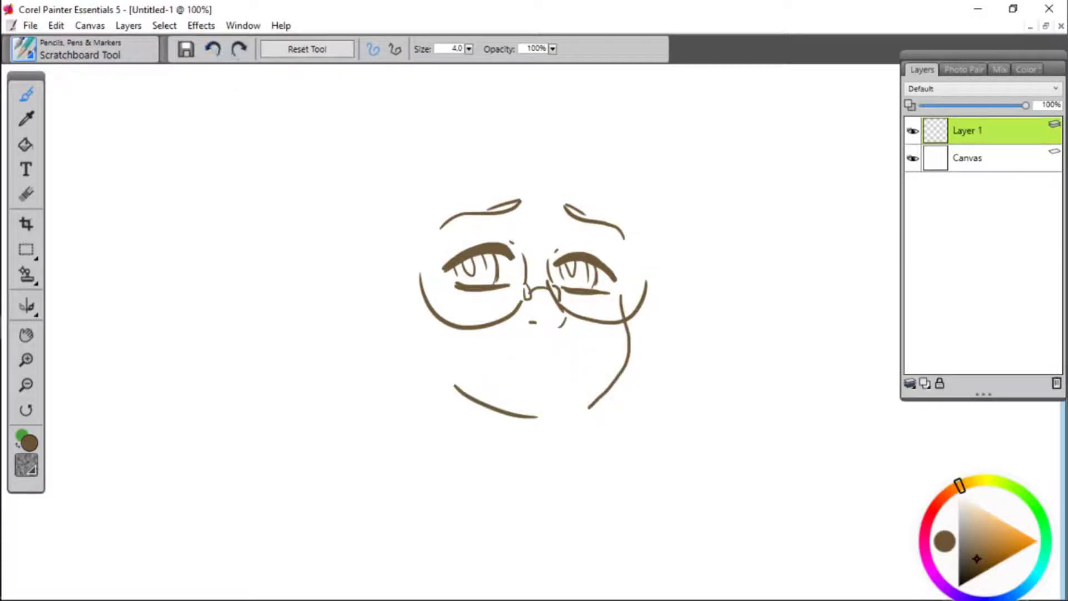
{"action": "key", "text": "ctrl+z"}
{"action": "key", "text": "ctrl+z"}
- Draw pointed fringe strands across the forehead, reaching over the eyebrows and down to the eyes
{"action": "mouse_move", "coordinate": [443, 193]}
{"action": "left_mouse_down"}
{"action": "mouse_move", "coordinate": [466, 251]}
{"action": "mouse_move", "coordinate": [474, 248]}
{"action": "left_mouse_up"}
{"action": "mouse_move", "coordinate": [612, 180]}
{"action": "left_mouse_down"}
{"action": "mouse_move", "coordinate": [591, 256]}
{"action": "mouse_move", "coordinate": [548, 273]}
{"action": "left_mouse_up"}
{"action": "left_click_drag", "start_coordinate": [556, 263], "coordinate": [491, 248]}
{"action": "left_click_drag", "start_coordinate": [620, 296], "coordinate": [575, 406]}
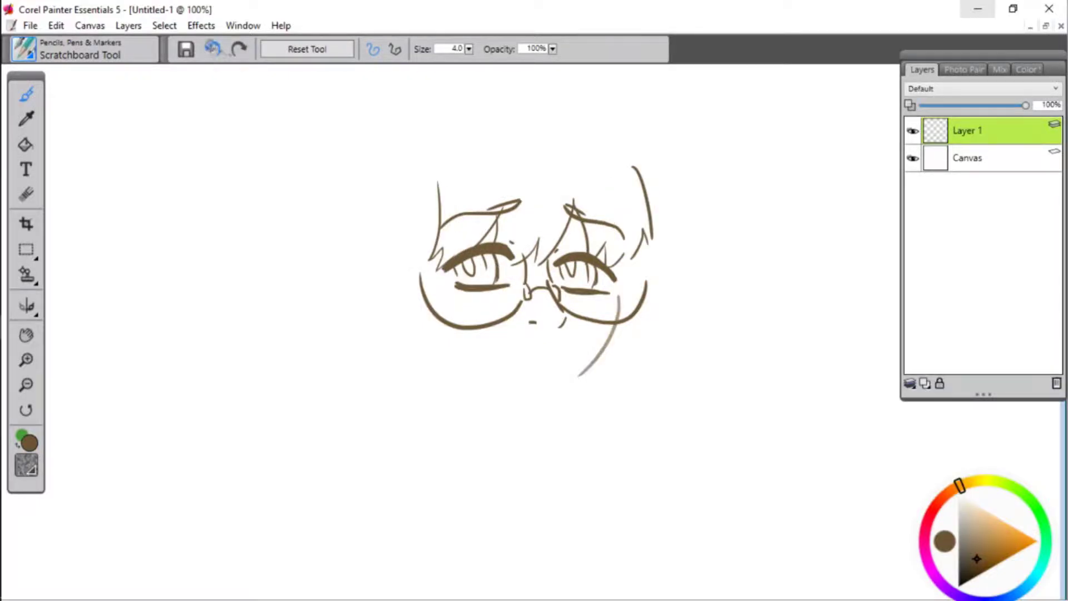
{"action": "key", "text": "ctrl+z"}
{"action": "key", "text": "ctrl+z"}
- Draw the jawline from the glasses rim down to the chin and erase its excess end past the chin
{"action": "mouse_move", "coordinate": [512, 424]}
{"action": "left_mouse_down"}
{"action": "mouse_move", "coordinate": [567, 428]}
{"action": "mouse_move", "coordinate": [619, 308]}
{"action": "left_mouse_up"}
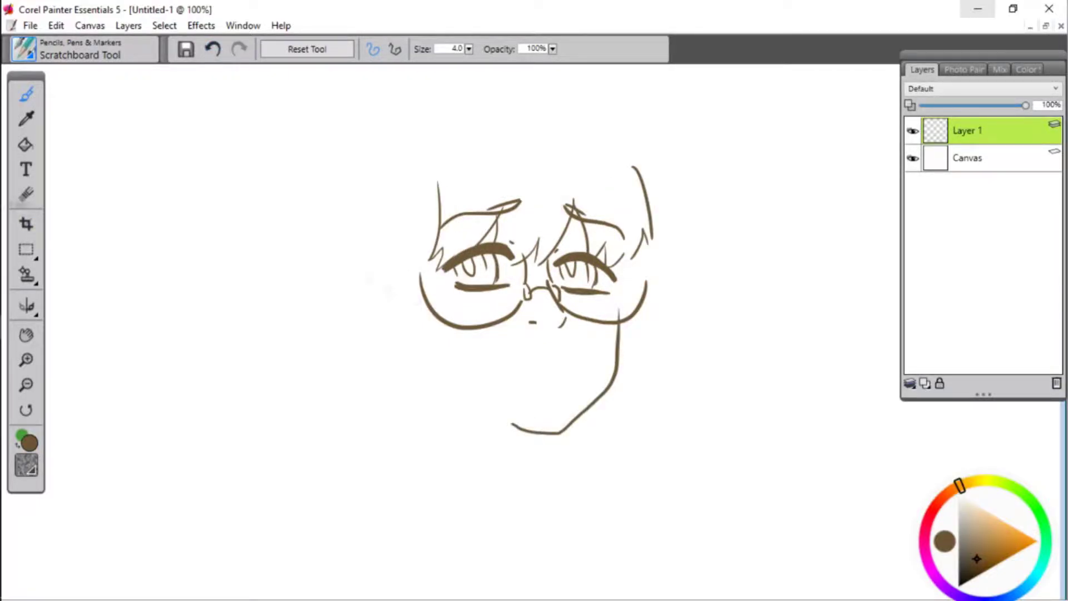
{"action": "left_click", "coordinate": [27, 195]}
{"action": "left_click_drag", "start_coordinate": [504, 455], "coordinate": [513, 429]}
- Draw a small mouth with a short lower-lip line beneath the nose
{"action": "left_click", "coordinate": [26, 94]}
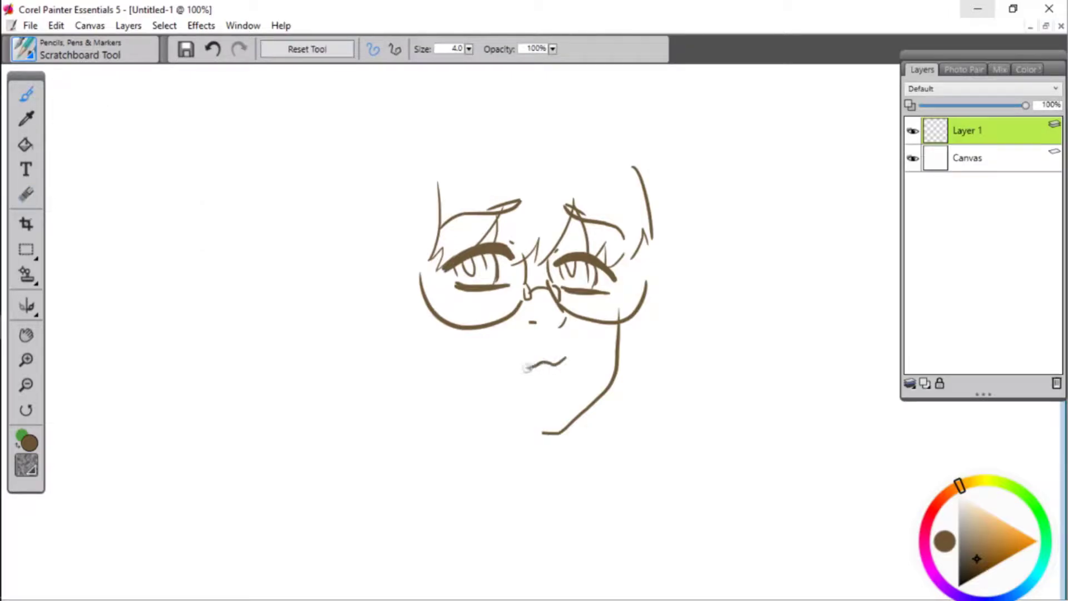
{"action": "left_click", "coordinate": [26, 360]}
{"action": "left_click", "coordinate": [27, 194]}
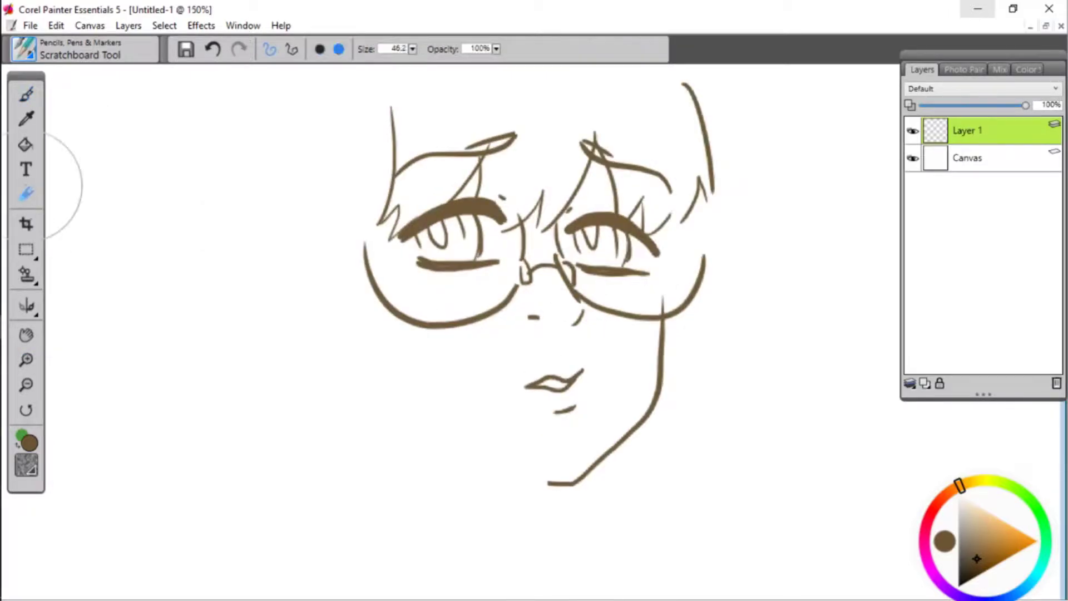
- Draw the ear with its inner folds, set apart from the glasses at the side of the head
{"action": "left_click", "coordinate": [26, 94]}
{"action": "mouse_move", "coordinate": [273, 222]}
{"action": "left_mouse_down"}
{"action": "mouse_move", "coordinate": [231, 245]}
{"action": "mouse_move", "coordinate": [316, 362]}
{"action": "mouse_move", "coordinate": [257, 246]}
{"action": "mouse_move", "coordinate": [260, 267]}
{"action": "left_mouse_up"}
{"action": "left_click_drag", "start_coordinate": [289, 264], "coordinate": [260, 292]}
{"action": "left_click_drag", "start_coordinate": [268, 212], "coordinate": [303, 349]}
- Draw the pointed side lock of hair between the ear and the glasses
{"action": "left_click_drag", "start_coordinate": [300, 357], "coordinate": [350, 403]}
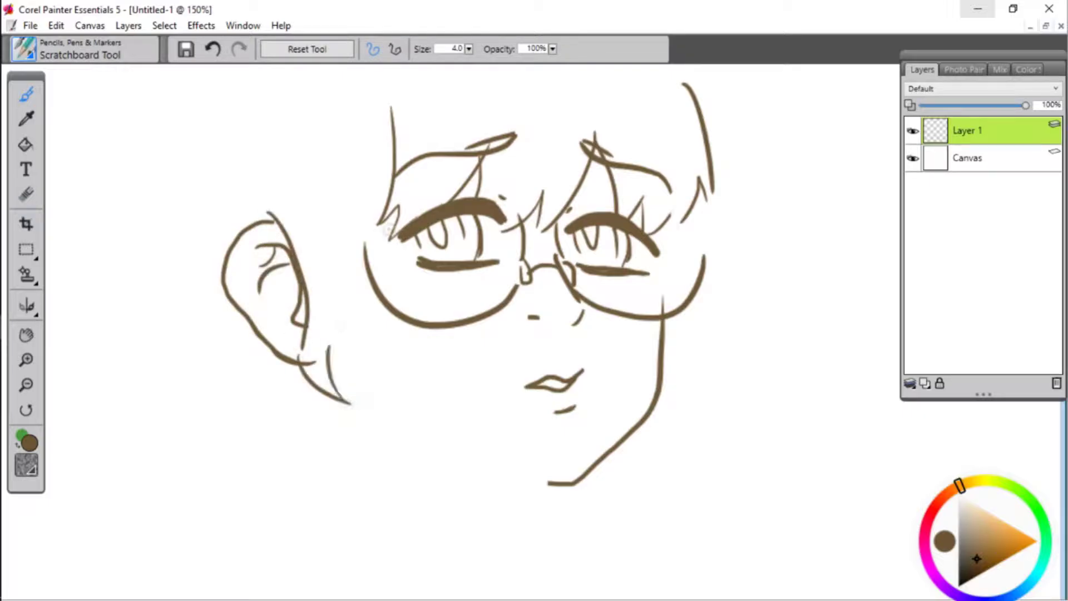
{"action": "left_click_drag", "start_coordinate": [390, 229], "coordinate": [406, 376]}
{"action": "left_click_drag", "start_coordinate": [315, 334], "coordinate": [397, 407]}
- Draw the far-side lock beside the cheek, redoing its outer edge and ending it in pointed tips
{"action": "left_click_drag", "start_coordinate": [661, 225], "coordinate": [667, 307]}
{"action": "mouse_move", "coordinate": [719, 211]}
{"action": "left_mouse_down"}
{"action": "mouse_move", "coordinate": [719, 329]}
{"action": "mouse_move", "coordinate": [663, 373]}
{"action": "left_mouse_up"}
{"action": "left_click", "coordinate": [212, 49]}
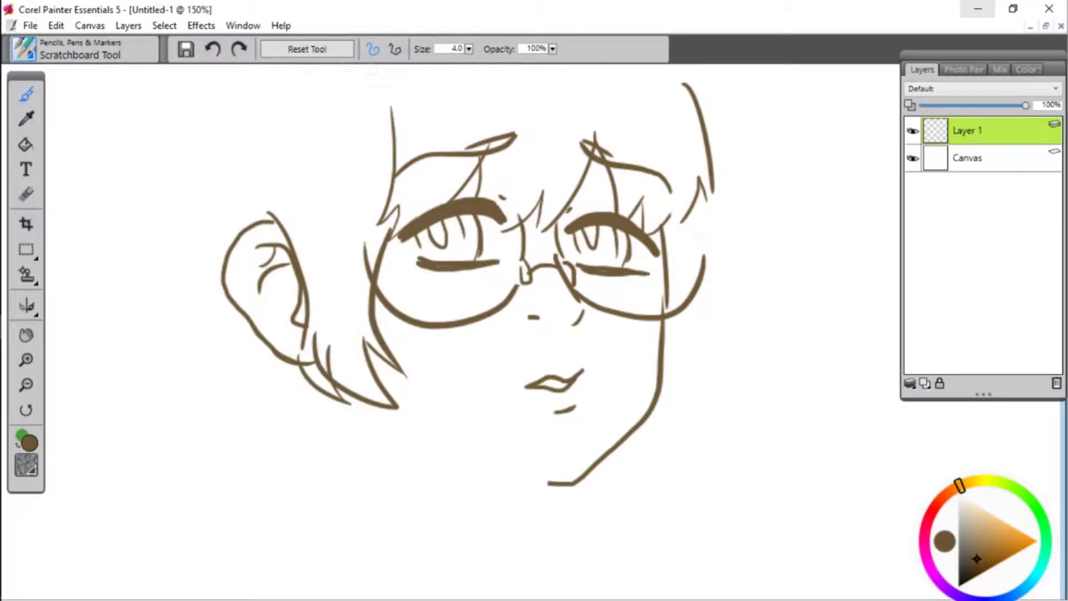
{"action": "mouse_move", "coordinate": [721, 198]}
{"action": "left_mouse_down"}
{"action": "mouse_move", "coordinate": [717, 261]}
{"action": "mouse_move", "coordinate": [697, 359]}
{"action": "left_mouse_up"}
{"action": "left_click_drag", "start_coordinate": [700, 373], "coordinate": [657, 386]}
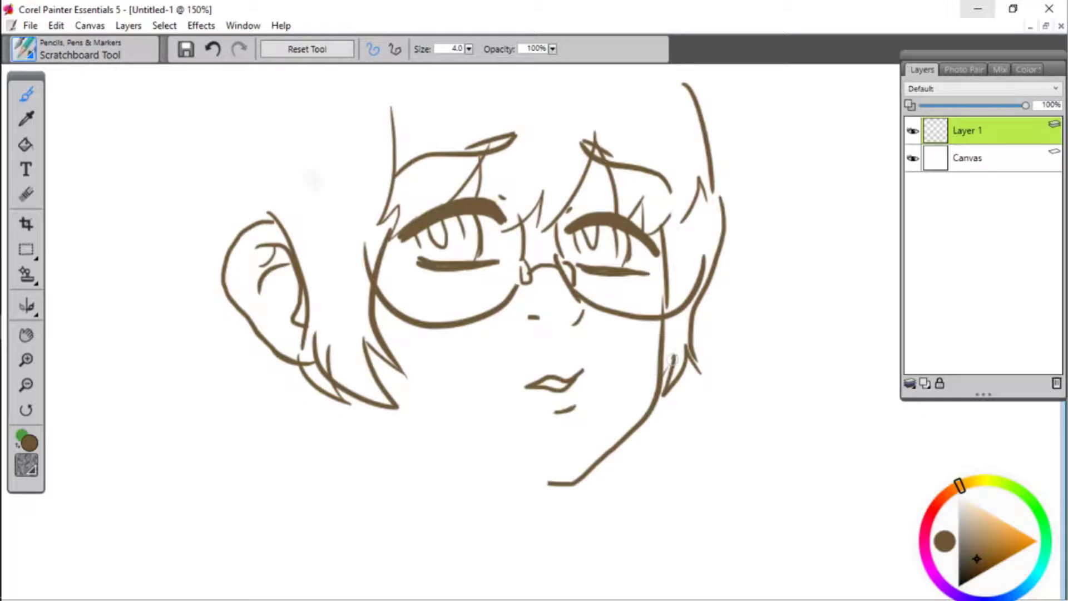
- Create a new layer beneath Layer 1, set its opacity to 50%, and make it active for brushing
{"action": "left_click", "coordinate": [26, 334]}
{"action": "left_click_drag", "start_coordinate": [334, 222], "coordinate": [416, 386]}
{"action": "left_click", "coordinate": [924, 383]}
{"action": "left_click_drag", "start_coordinate": [982, 131], "coordinate": [986, 172]}
{"action": "left_click", "coordinate": [973, 106]}
{"action": "left_click", "coordinate": [996, 132]}
{"action": "left_click", "coordinate": [27, 94]}
{"action": "left_click", "coordinate": [985, 159]}
- Add four light strand lines through the fringe on Layer 2
{"action": "left_click_drag", "start_coordinate": [519, 288], "coordinate": [497, 385]}
{"action": "left_click_drag", "start_coordinate": [630, 261], "coordinate": [617, 347]}
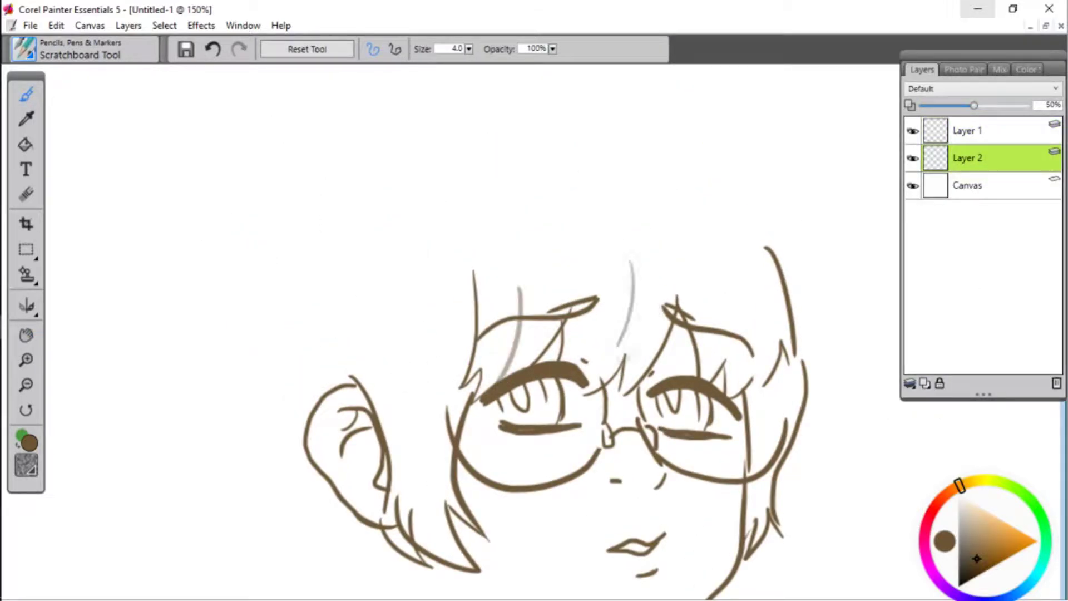
{"action": "left_click_drag", "start_coordinate": [743, 254], "coordinate": [731, 379]}
{"action": "left_click_drag", "start_coordinate": [594, 316], "coordinate": [576, 364]}
- Shade the thick inner ends of both eyebrows on Layer 2
{"action": "left_click_drag", "start_coordinate": [598, 299], "coordinate": [568, 310]}
{"action": "left_click_drag", "start_coordinate": [666, 306], "coordinate": [696, 322]}
{"action": "key", "text": "ctrl+z"}
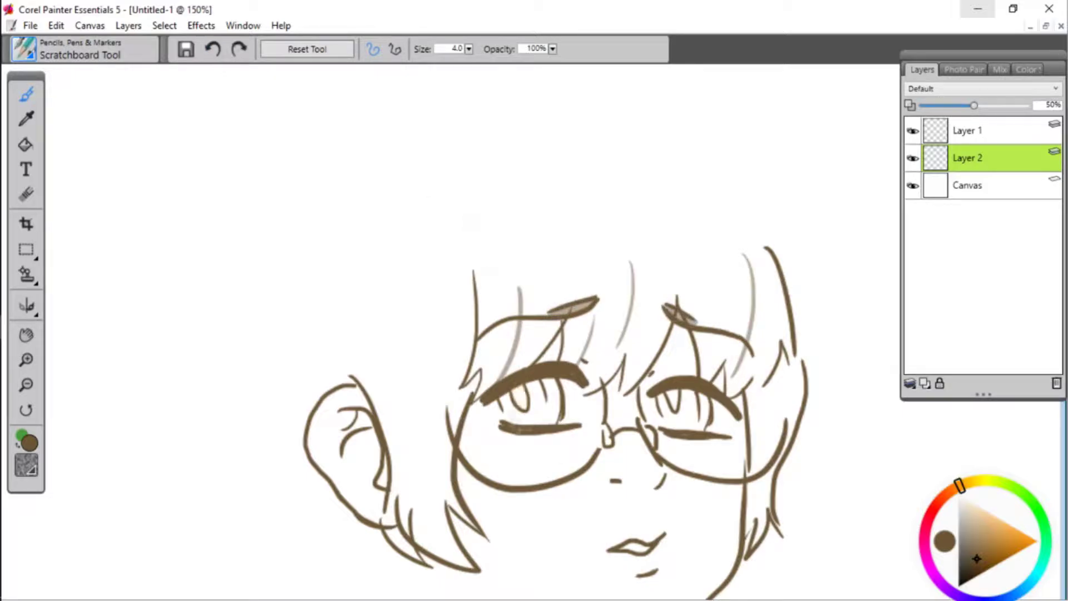
- Shade both irises on Layer 2, cleaning the first iris's edge with the eraser at size 2.4
{"action": "mouse_move", "coordinate": [501, 393]}
{"action": "left_mouse_down"}
{"action": "mouse_move", "coordinate": [512, 418]}
{"action": "mouse_move", "coordinate": [537, 419]}
{"action": "mouse_move", "coordinate": [532, 383]}
{"action": "mouse_move", "coordinate": [520, 417]}
{"action": "left_mouse_up"}
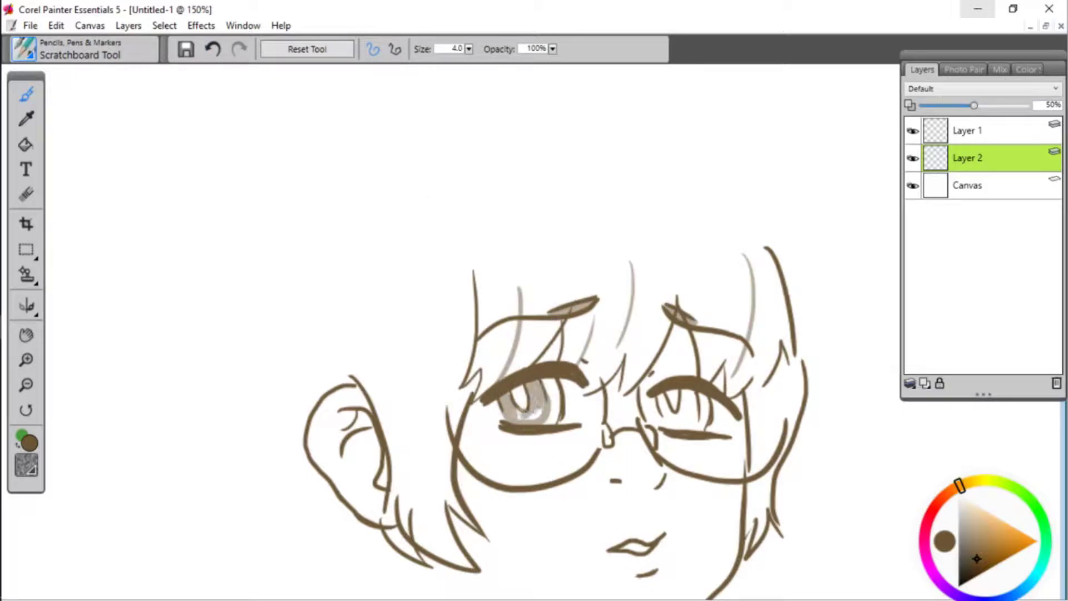
{"action": "left_click", "coordinate": [27, 194]}
{"action": "left_click_drag", "start_coordinate": [412, 48], "coordinate": [214, 58]}
{"action": "left_click_drag", "start_coordinate": [548, 394], "coordinate": [552, 420]}
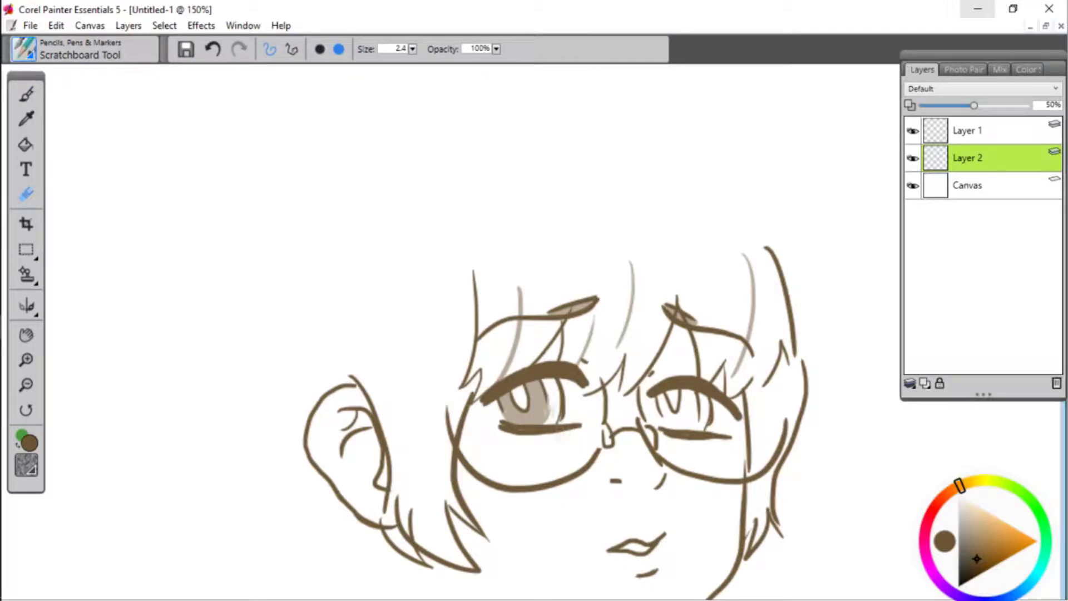
{"action": "left_click", "coordinate": [26, 94]}
{"action": "mouse_move", "coordinate": [660, 393]}
{"action": "left_mouse_down"}
{"action": "mouse_move", "coordinate": [667, 417]}
{"action": "mouse_move", "coordinate": [695, 412]}
{"action": "mouse_move", "coordinate": [698, 424]}
{"action": "mouse_move", "coordinate": [679, 395]}
{"action": "left_mouse_up"}
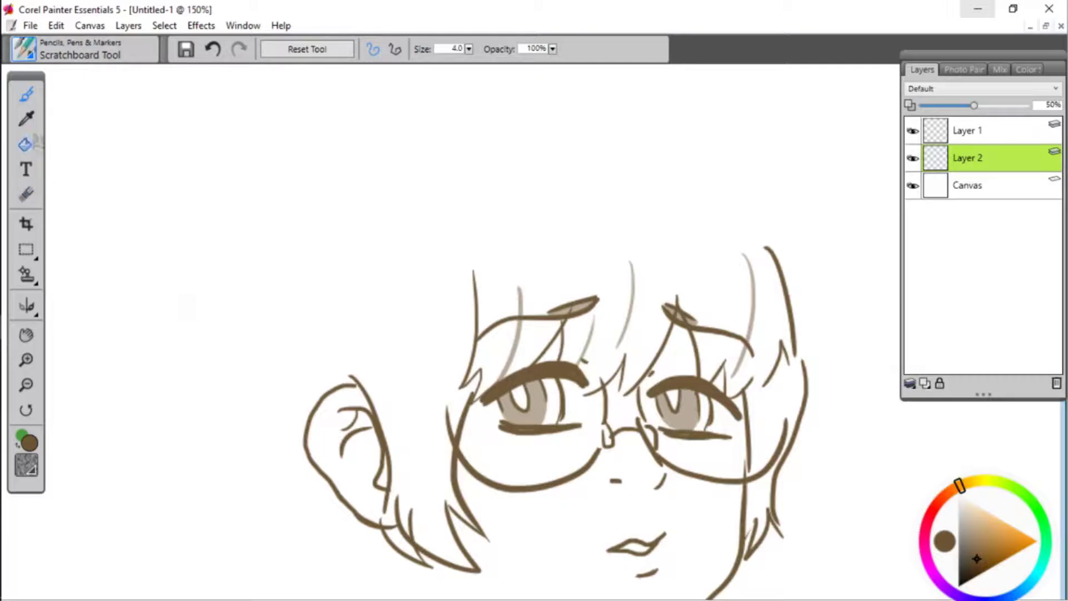
- Extend the corner of the mouth outward with the brush on Layer 1
{"action": "key", "text": "n"}
{"action": "key", "text": "b"}
{"action": "left_click", "coordinate": [969, 131]}
{"action": "left_click_drag", "start_coordinate": [603, 551], "coordinate": [624, 548]}
{"action": "left_click_drag", "start_coordinate": [650, 544], "coordinate": [670, 541]}
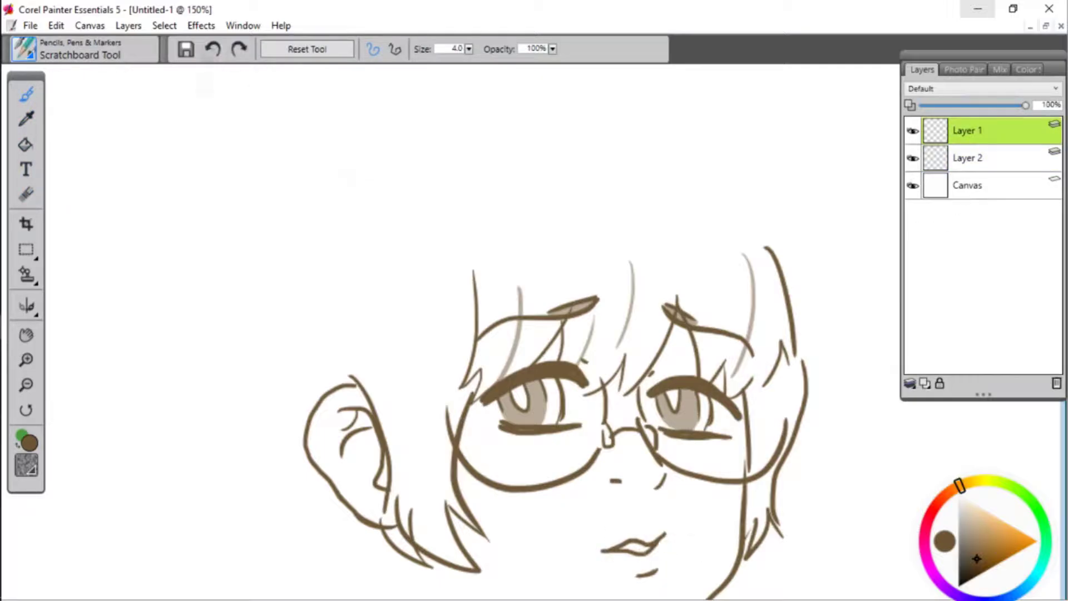
- Erase the mouth on Layer 1 and redraw it slightly lower as a single wavy line
{"action": "key", "text": "space"}
{"action": "mouse_move", "coordinate": [639, 460]}
{"action": "left_mouse_down"}
{"action": "mouse_move", "coordinate": [619, 293]}
{"action": "mouse_move", "coordinate": [634, 336]}
{"action": "left_mouse_up"}
{"action": "key", "text": "n"}
{"action": "left_click", "coordinate": [28, 92]}
{"action": "key", "text": "n"}
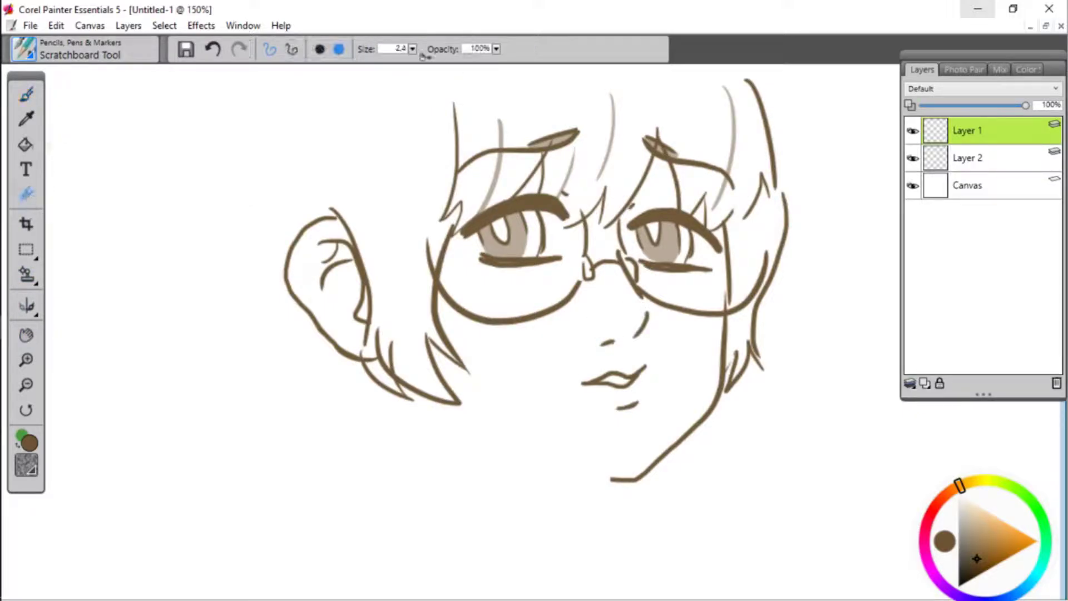
{"action": "mouse_move", "coordinate": [584, 381]}
{"action": "left_mouse_down"}
{"action": "mouse_move", "coordinate": [634, 397]}
{"action": "mouse_move", "coordinate": [595, 402]}
{"action": "left_mouse_up"}
{"action": "key", "text": "b"}
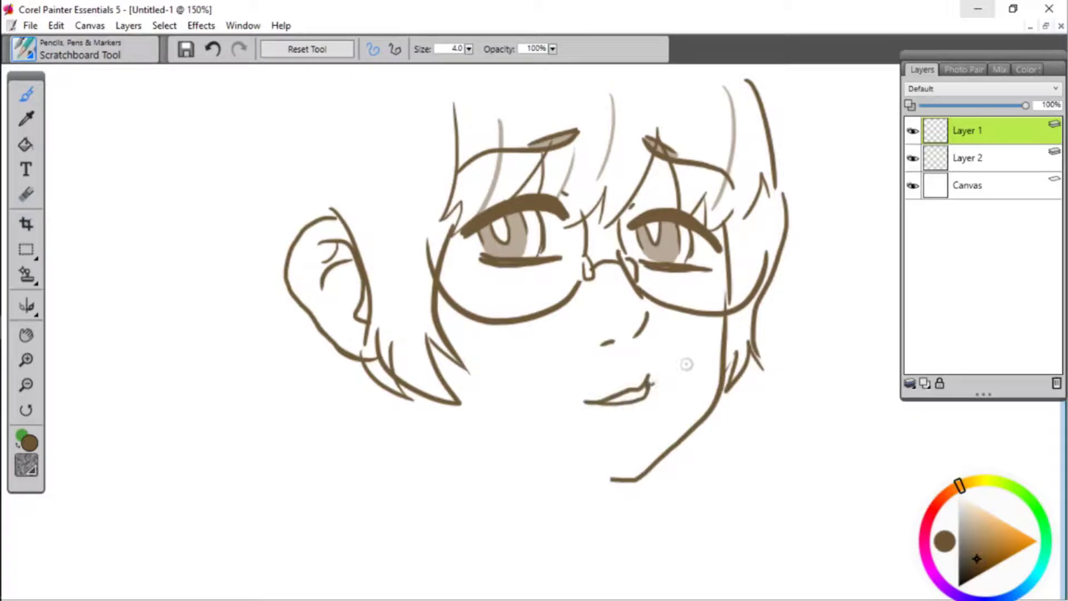
{"action": "key", "text": "ctrl+z"}
{"action": "left_click_drag", "start_coordinate": [650, 378], "coordinate": [575, 398]}
{"action": "left_click_drag", "start_coordinate": [634, 387], "coordinate": [651, 382]}
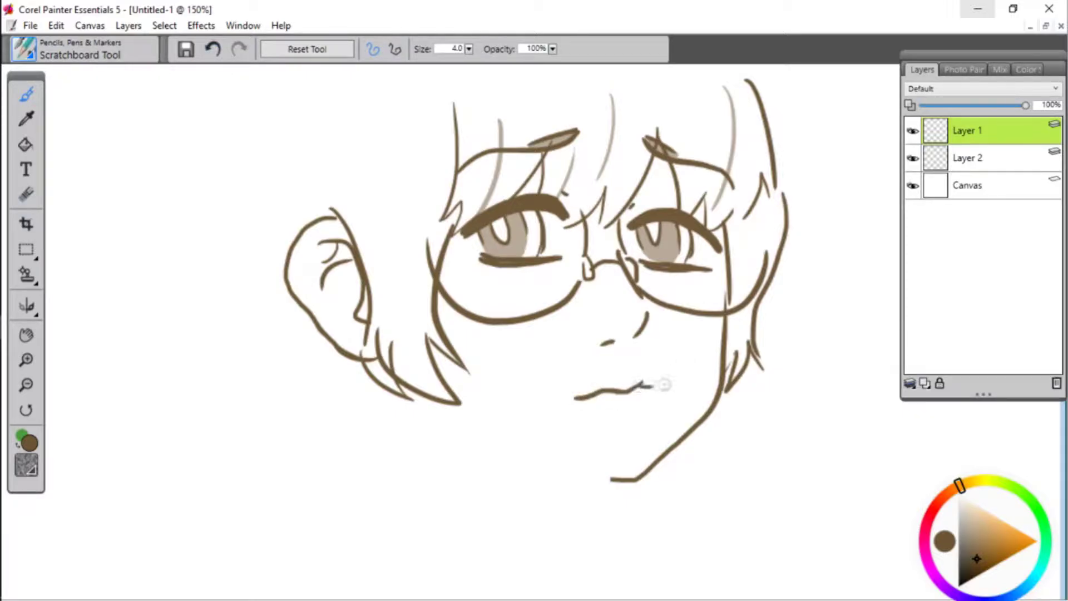
- Erase the nostril mark on Layer 1 and redraw it as a small curve slightly higher
{"action": "left_click", "coordinate": [929, 163]}
{"action": "left_click", "coordinate": [29, 194]}
{"action": "left_click", "coordinate": [979, 133]}
{"action": "mouse_move", "coordinate": [604, 344]}
{"action": "left_mouse_down"}
{"action": "mouse_move", "coordinate": [615, 346]}
{"action": "mouse_move", "coordinate": [593, 335]}
{"action": "left_mouse_up"}
{"action": "key", "text": "b"}
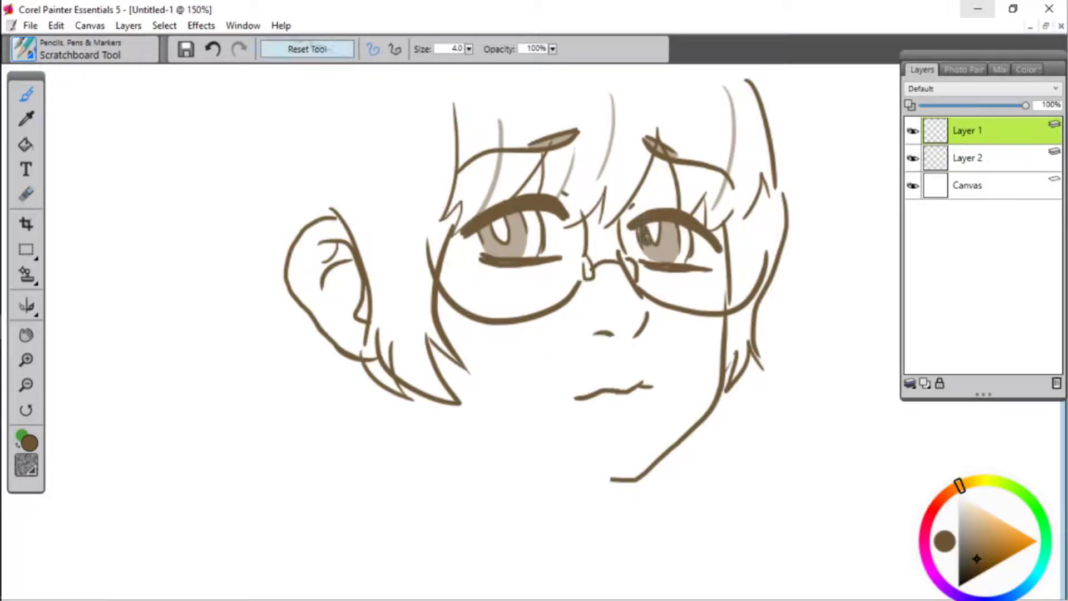
- Fill both pupils with solid brown on Layer 1, undoing and repainting the first attempt
{"action": "left_click_drag", "start_coordinate": [649, 226], "coordinate": [654, 238]}
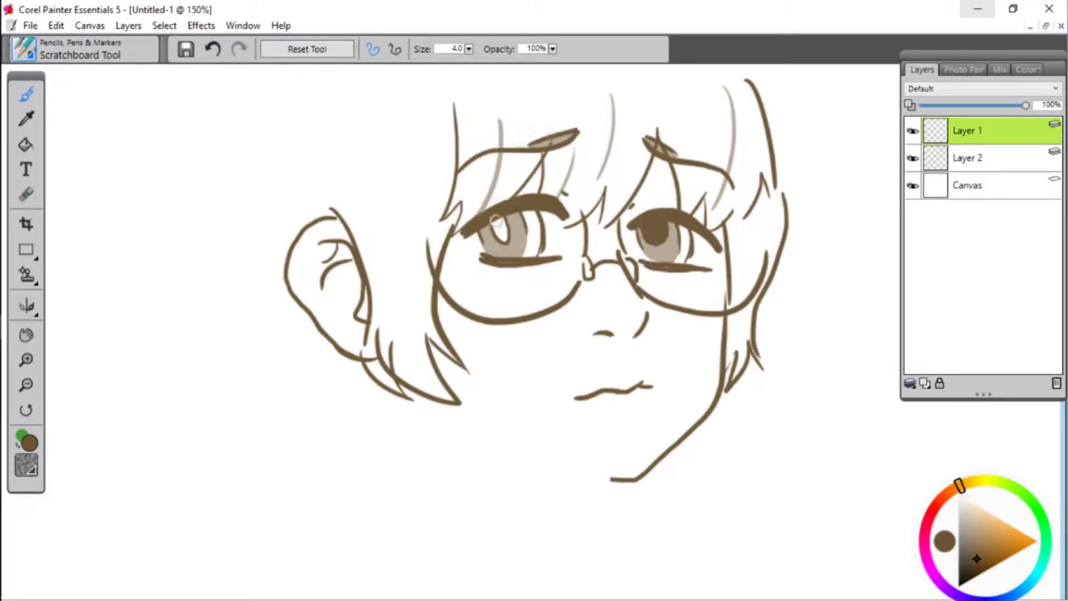
{"action": "left_click", "coordinate": [212, 49]}
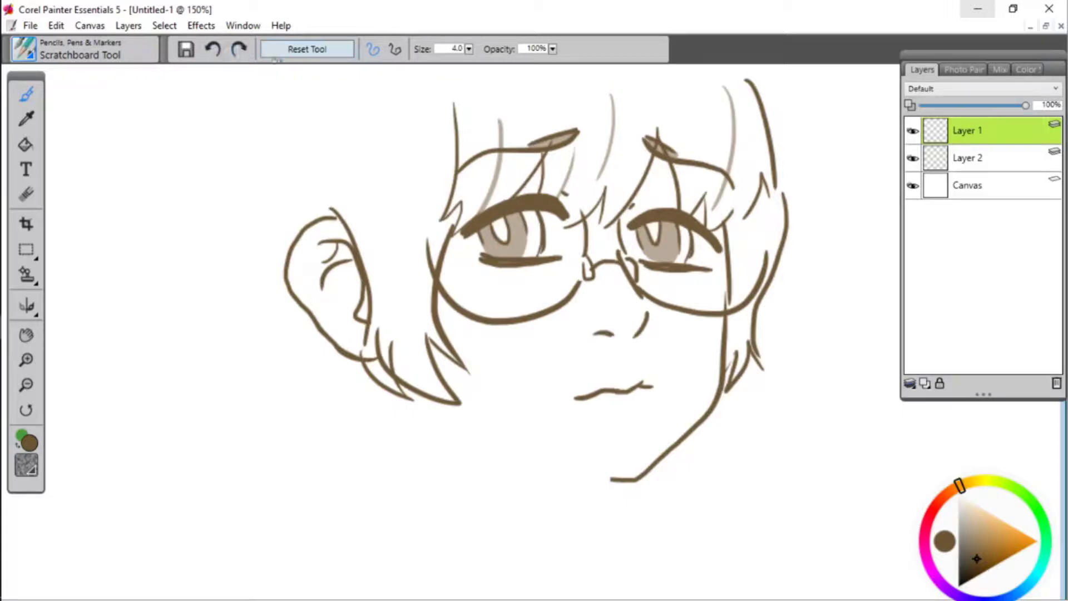
{"action": "mouse_move", "coordinate": [499, 218]}
{"action": "left_mouse_down"}
{"action": "mouse_move", "coordinate": [502, 237]}
{"action": "mouse_move", "coordinate": [496, 220]}
{"action": "left_mouse_up"}
{"action": "left_click_drag", "start_coordinate": [654, 231], "coordinate": [659, 215]}
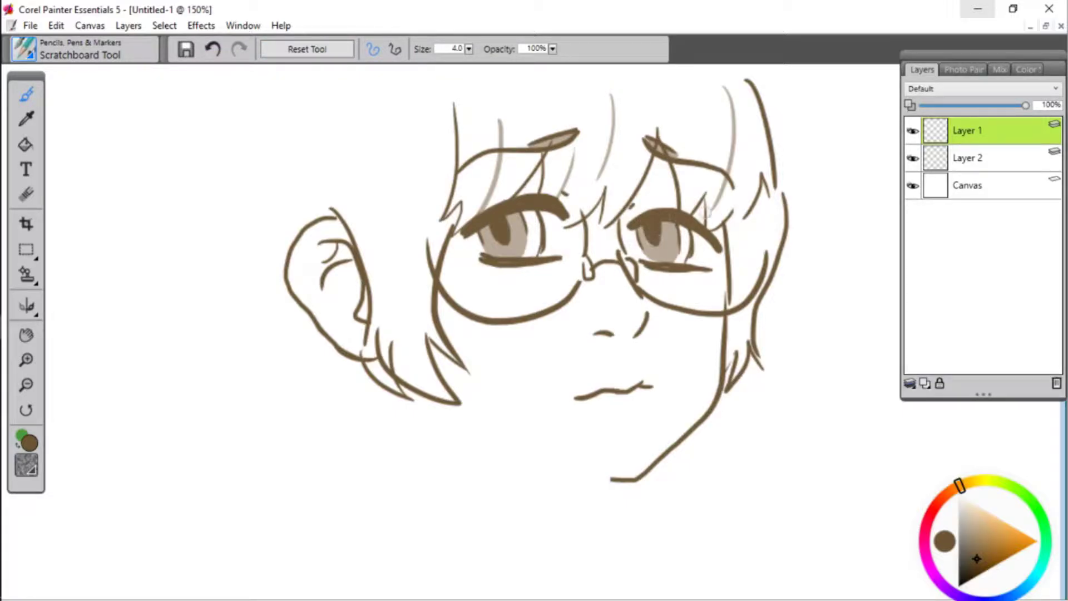
- Erase the overlapping hair strands below the ear and redraw the inner edge of the side lock
{"action": "left_click", "coordinate": [31, 194]}
{"action": "mouse_move", "coordinate": [377, 331]}
{"action": "left_mouse_down"}
{"action": "mouse_move", "coordinate": [381, 365]}
{"action": "mouse_move", "coordinate": [391, 364]}
{"action": "mouse_move", "coordinate": [377, 345]}
{"action": "left_mouse_up"}
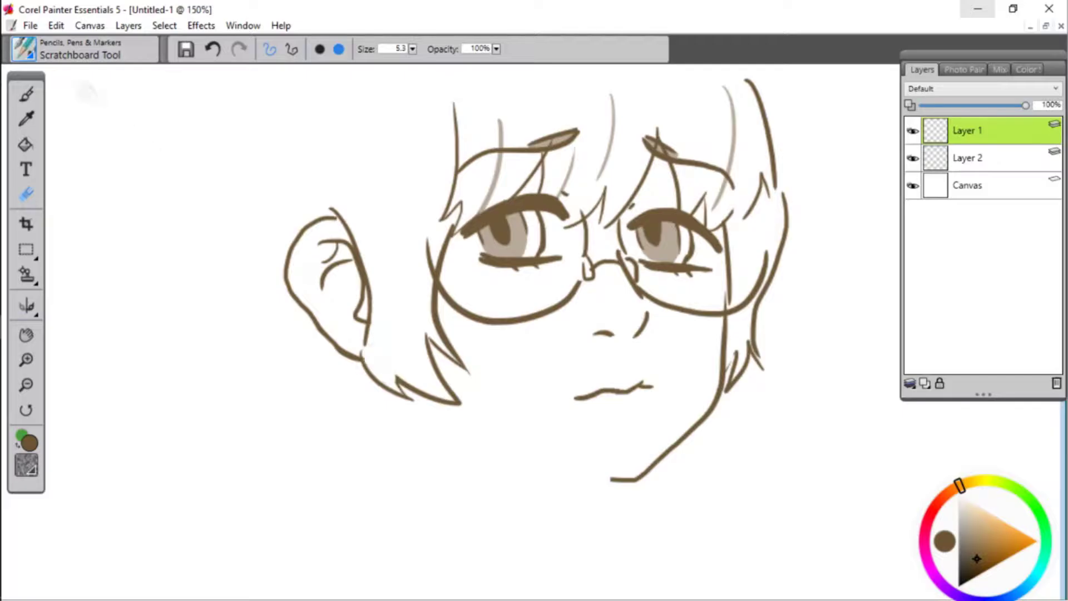
{"action": "left_click", "coordinate": [26, 95]}
- Add light strand lines to both side locks and a faint jaw line beneath the near lock on Layer 2
{"action": "left_click", "coordinate": [968, 158]}
{"action": "left_click_drag", "start_coordinate": [380, 237], "coordinate": [373, 336]}
{"action": "left_click_drag", "start_coordinate": [389, 219], "coordinate": [423, 336]}
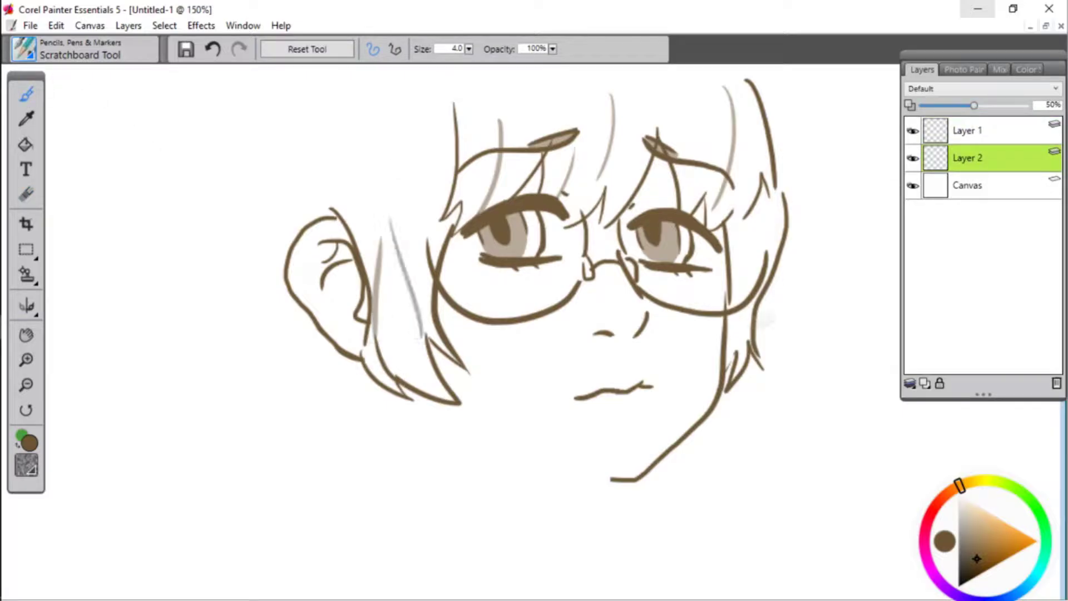
{"action": "left_click_drag", "start_coordinate": [771, 214], "coordinate": [740, 340]}
{"action": "left_click_drag", "start_coordinate": [447, 406], "coordinate": [509, 438]}
- Draw both neck lines and the jagged hair outline behind the ear down to the nape on Layer 1
{"action": "left_click", "coordinate": [968, 130]}
{"action": "left_click_drag", "start_coordinate": [445, 404], "coordinate": [466, 493]}
{"action": "mouse_move", "coordinate": [611, 480]}
{"action": "left_mouse_down"}
{"action": "mouse_move", "coordinate": [598, 509]}
{"action": "mouse_move", "coordinate": [607, 542]}
{"action": "left_mouse_up"}
{"action": "left_click_drag", "start_coordinate": [404, 418], "coordinate": [463, 487]}
{"action": "mouse_move", "coordinate": [237, 248]}
{"action": "left_mouse_down"}
{"action": "mouse_move", "coordinate": [237, 311]}
{"action": "mouse_move", "coordinate": [388, 429]}
{"action": "left_mouse_up"}
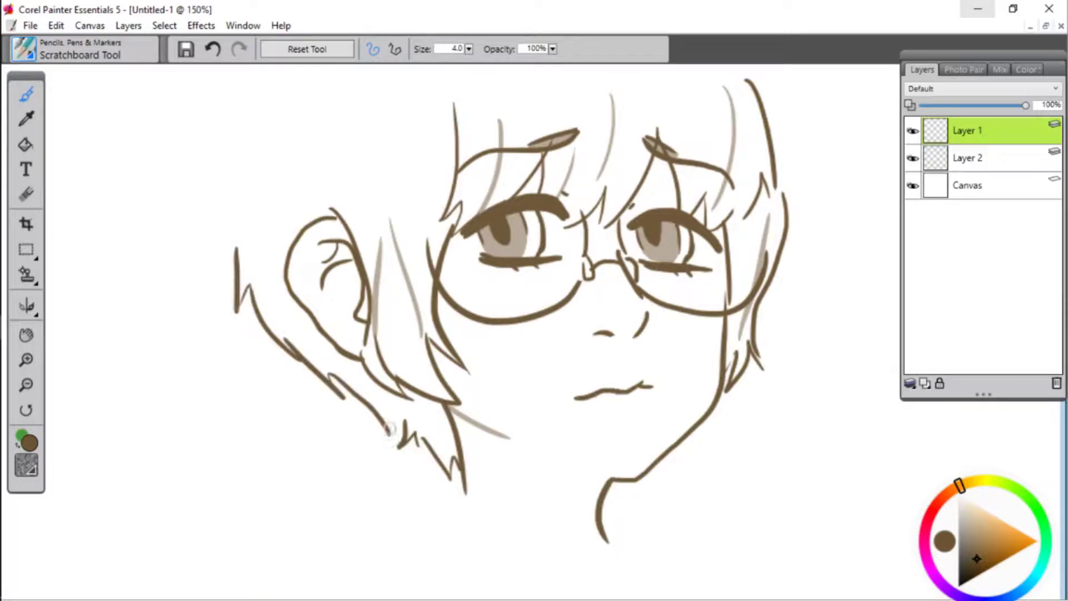
- Draw a small crown tuft and the curved hair outline from it down behind the ear, replacing the first attempt
{"action": "left_click", "coordinate": [26, 335]}
{"action": "left_click_drag", "start_coordinate": [167, 161], "coordinate": [176, 330]}
{"action": "left_click", "coordinate": [26, 95]}
{"action": "mouse_move", "coordinate": [447, 119]}
{"action": "left_mouse_down"}
{"action": "mouse_move", "coordinate": [394, 127]}
{"action": "mouse_move", "coordinate": [262, 412]}
{"action": "left_mouse_up"}
{"action": "left_click", "coordinate": [213, 49]}
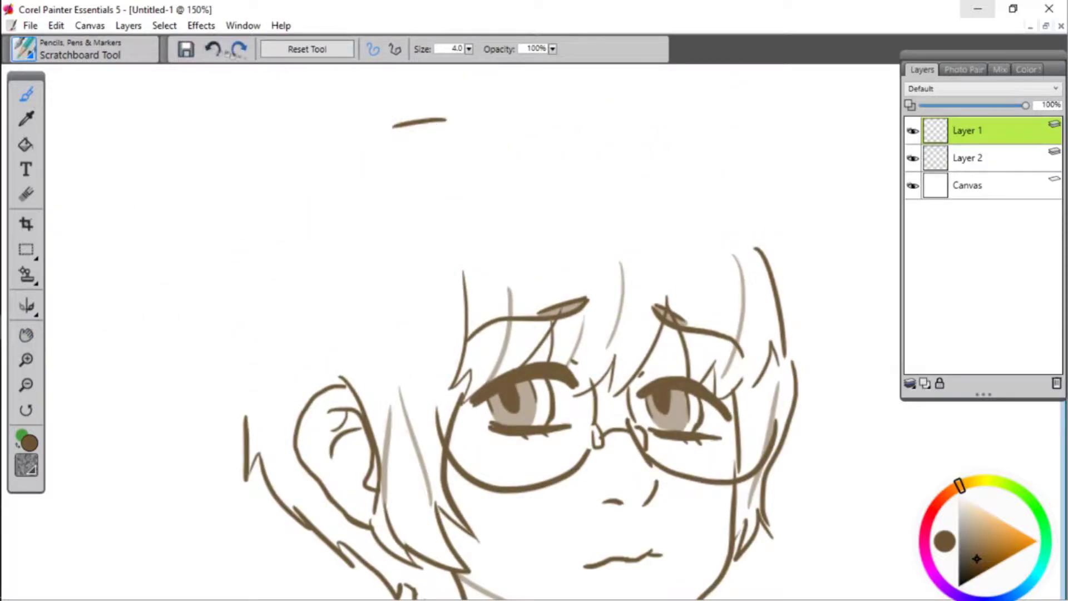
{"action": "left_click", "coordinate": [214, 49]}
{"action": "left_click_drag", "start_coordinate": [419, 82], "coordinate": [386, 69]}
{"action": "mouse_move", "coordinate": [386, 70]}
{"action": "left_mouse_down"}
{"action": "mouse_move", "coordinate": [409, 88]}
{"action": "mouse_move", "coordinate": [239, 392]}
{"action": "left_mouse_up"}
{"action": "left_click_drag", "start_coordinate": [419, 81], "coordinate": [448, 65]}
{"action": "left_click_drag", "start_coordinate": [438, 78], "coordinate": [762, 196]}
{"action": "left_click", "coordinate": [213, 50]}
{"action": "left_click", "coordinate": [214, 49]}
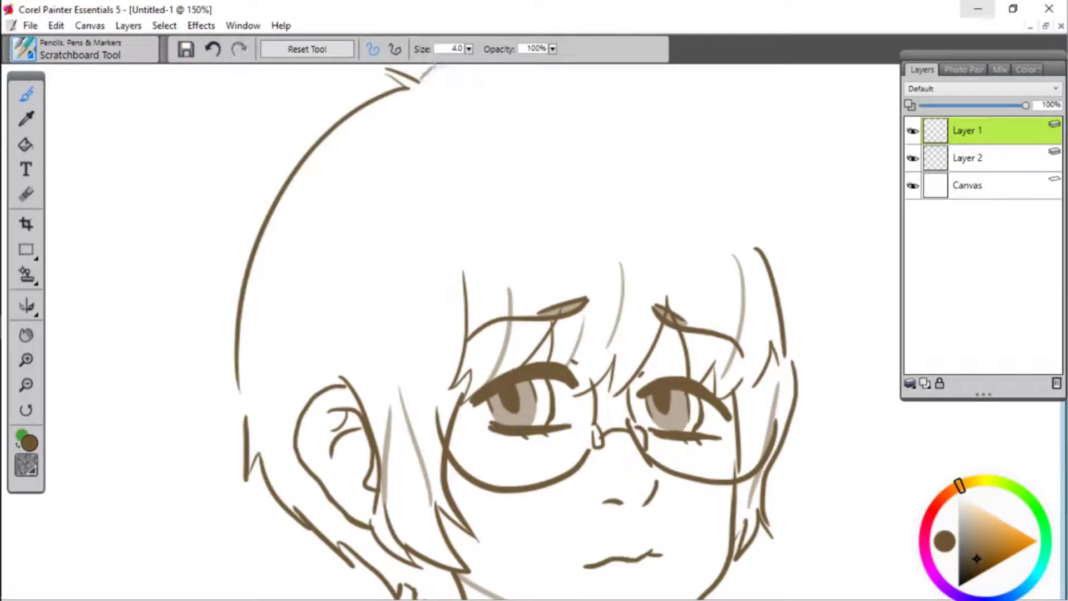
- Complete the crown tuft and draw the hair outline over the far side, with a pointed tip above the side lock
{"action": "left_click_drag", "start_coordinate": [419, 82], "coordinate": [441, 65]}
{"action": "left_click_drag", "start_coordinate": [441, 65], "coordinate": [437, 79]}
{"action": "mouse_move", "coordinate": [437, 79]}
{"action": "left_mouse_down"}
{"action": "mouse_move", "coordinate": [810, 208]}
{"action": "mouse_move", "coordinate": [798, 276]}
{"action": "left_mouse_up"}
{"action": "left_click_drag", "start_coordinate": [798, 273], "coordinate": [786, 334]}
{"action": "left_click_drag", "start_coordinate": [779, 241], "coordinate": [797, 275]}
- Add light strand lines at the back of the hair, from the crown and above the ear on Layer 2
{"action": "left_click", "coordinate": [968, 158]}
{"action": "left_click_drag", "start_coordinate": [249, 326], "coordinate": [243, 417]}
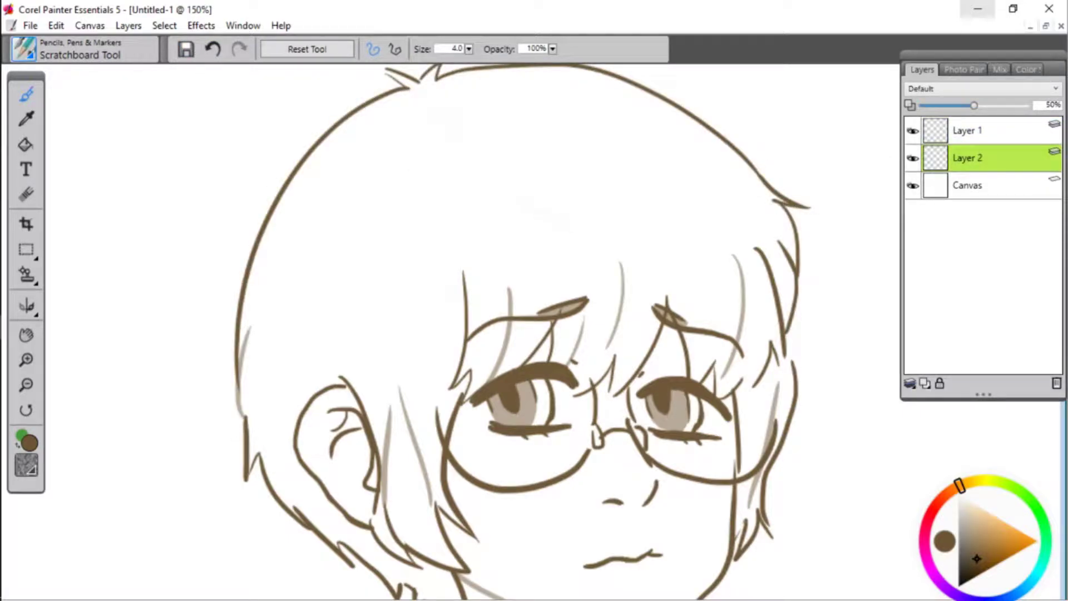
{"action": "left_click_drag", "start_coordinate": [412, 85], "coordinate": [532, 134]}
{"action": "mouse_move", "coordinate": [409, 89]}
{"action": "left_mouse_down"}
{"action": "mouse_move", "coordinate": [352, 188]}
{"action": "mouse_move", "coordinate": [334, 260]}
{"action": "left_mouse_up"}
{"action": "left_click_drag", "start_coordinate": [304, 303], "coordinate": [346, 384]}
- Draw dark hair strand lines across both sides of the head on Layer 1
{"action": "left_click", "coordinate": [968, 131]}
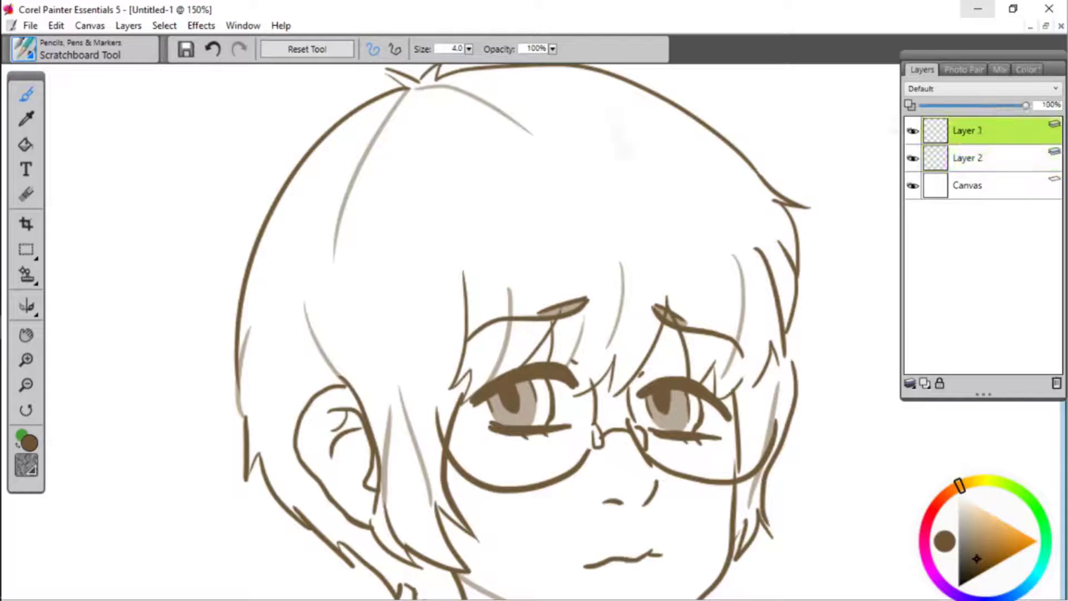
{"action": "left_click_drag", "start_coordinate": [588, 103], "coordinate": [683, 212]}
{"action": "left_click_drag", "start_coordinate": [655, 203], "coordinate": [689, 236]}
{"action": "left_click_drag", "start_coordinate": [395, 158], "coordinate": [411, 359]}
{"action": "left_click_drag", "start_coordinate": [319, 169], "coordinate": [276, 310]}
{"action": "left_click_drag", "start_coordinate": [695, 156], "coordinate": [741, 211]}
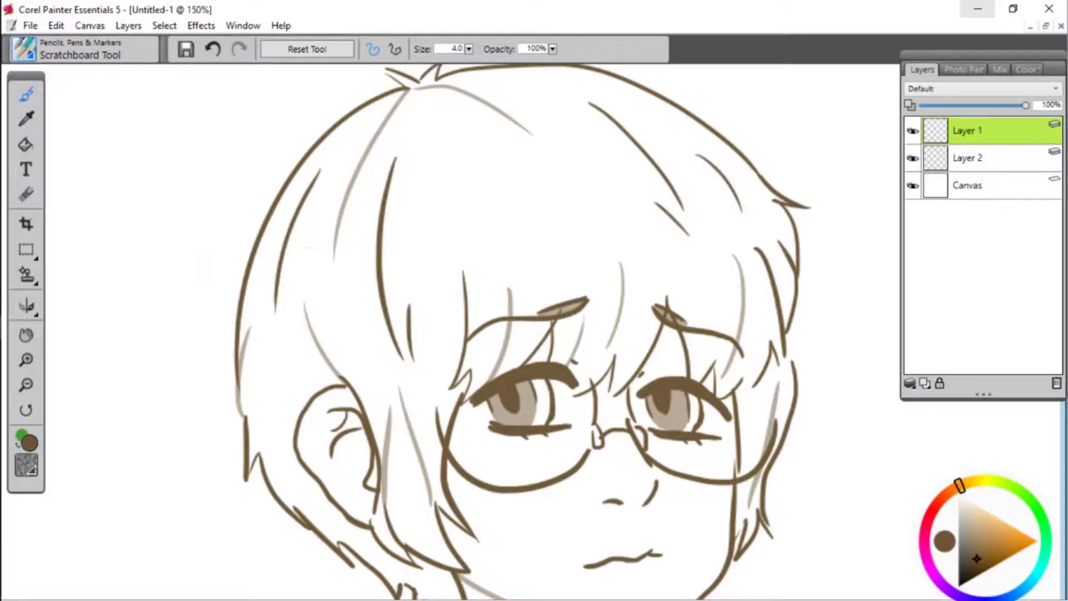
- Add a light lower-lip line and hatch shading across the nose on Layer 2
{"action": "key", "text": "space"}
{"action": "left_click_drag", "start_coordinate": [512, 427], "coordinate": [500, 208]}
{"action": "left_click_drag", "start_coordinate": [246, 294], "coordinate": [197, 205]}
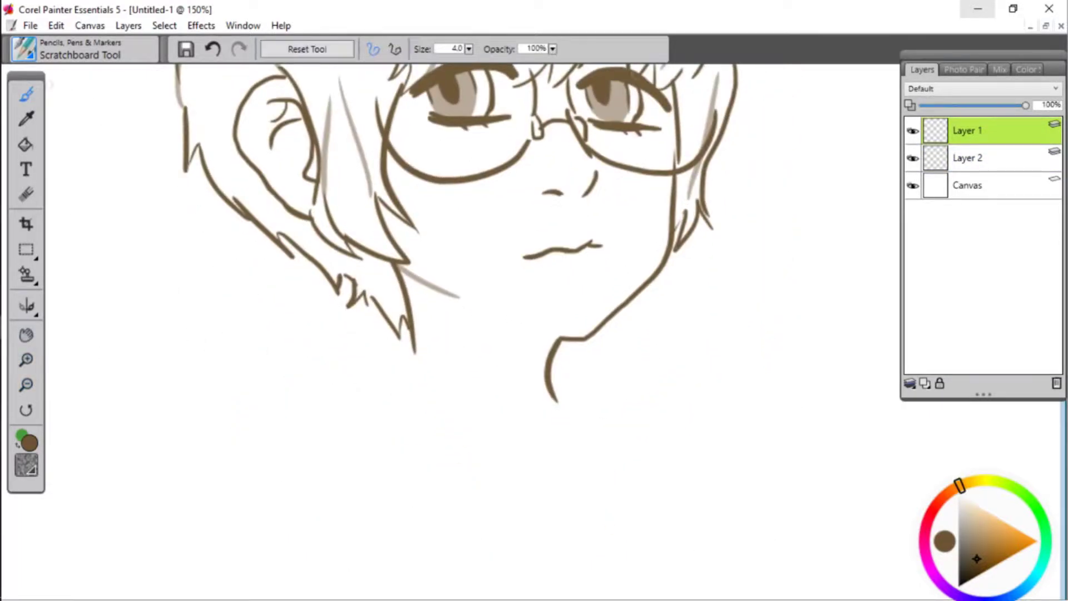
{"action": "left_click", "coordinate": [968, 158]}
{"action": "left_click_drag", "start_coordinate": [597, 259], "coordinate": [553, 270]}
{"action": "left_click", "coordinate": [213, 49]}
{"action": "left_click", "coordinate": [213, 50]}
{"action": "left_click_drag", "start_coordinate": [589, 190], "coordinate": [578, 167]}
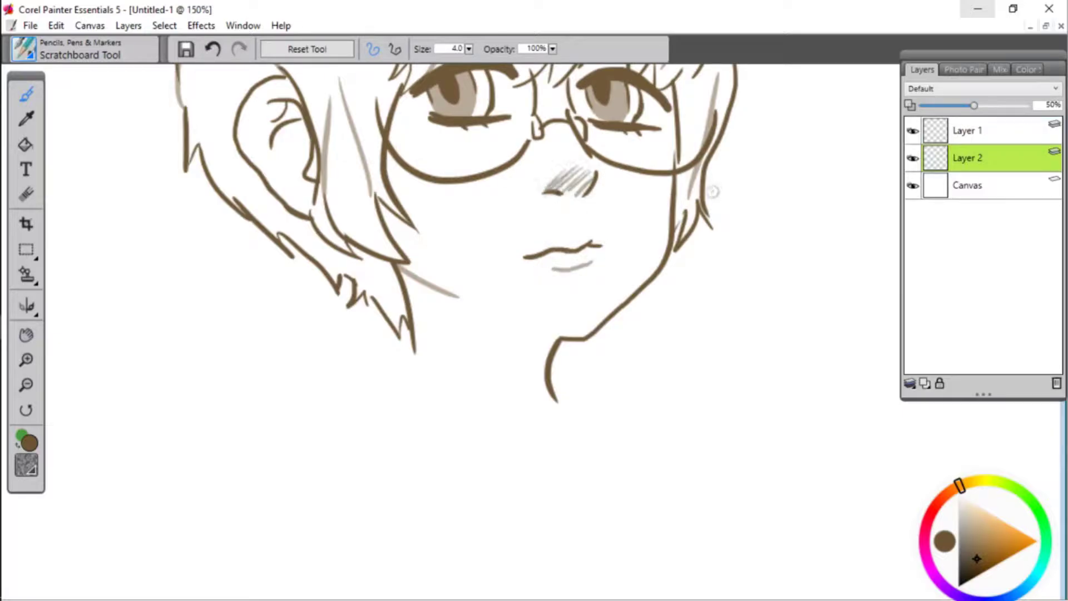
- Hatch light diagonal shading inside the ear and across both cheeks beneath the eyes on Layer 2
{"action": "key", "text": "space"}
{"action": "left_click_drag", "start_coordinate": [425, 228], "coordinate": [472, 317]}
{"action": "left_click_drag", "start_coordinate": [304, 178], "coordinate": [319, 245]}
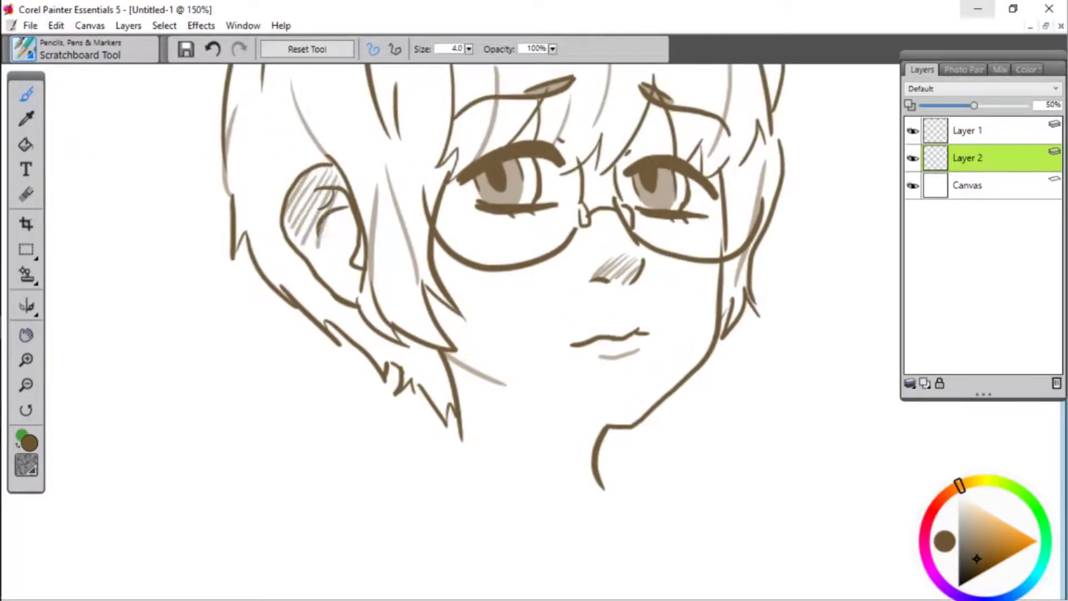
{"action": "left_click_drag", "start_coordinate": [458, 218], "coordinate": [444, 245]}
{"action": "left_click_drag", "start_coordinate": [473, 221], "coordinate": [453, 259]}
{"action": "mouse_move", "coordinate": [503, 228]}
{"action": "left_mouse_down"}
{"action": "mouse_move", "coordinate": [480, 272]}
{"action": "mouse_move", "coordinate": [504, 272]}
{"action": "left_mouse_up"}
{"action": "left_click_drag", "start_coordinate": [690, 219], "coordinate": [671, 260]}
{"action": "left_click_drag", "start_coordinate": [702, 219], "coordinate": [684, 267]}
{"action": "left_click_drag", "start_coordinate": [711, 223], "coordinate": [694, 271]}
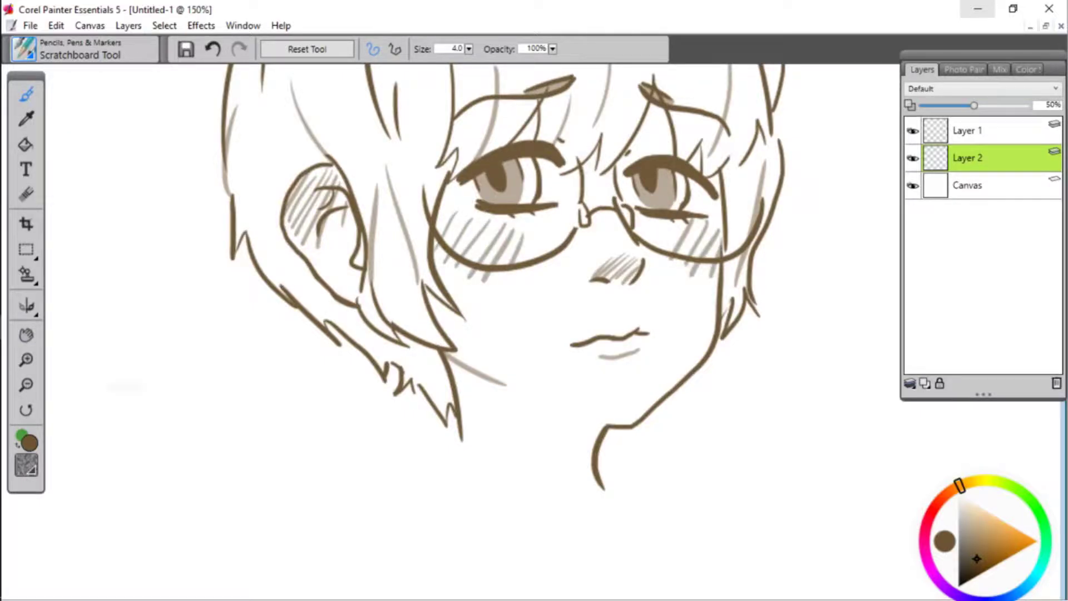
{"action": "left_click_drag", "start_coordinate": [612, 425], "coordinate": [520, 398]}
{"action": "left_click_drag", "start_coordinate": [495, 390], "coordinate": [449, 370]}
{"action": "left_click_drag", "start_coordinate": [604, 429], "coordinate": [456, 375]}
{"action": "left_click_drag", "start_coordinate": [570, 437], "coordinate": [450, 373]}
{"action": "left_click_drag", "start_coordinate": [583, 440], "coordinate": [461, 412]}
{"action": "left_click_drag", "start_coordinate": [521, 452], "coordinate": [468, 434]}
{"action": "key", "text": "ctrl+z"}
{"action": "key", "text": "ctrl+z"}
{"action": "key", "text": "ctrl+z"}
{"action": "key", "text": "ctrl+z"}
{"action": "key", "text": "ctrl+z"}
{"action": "key", "text": "ctrl+z"}
- Fill the hair at the nape, between the side lock and the neck, with solid light shading on Layer 2
{"action": "key", "text": "g"}
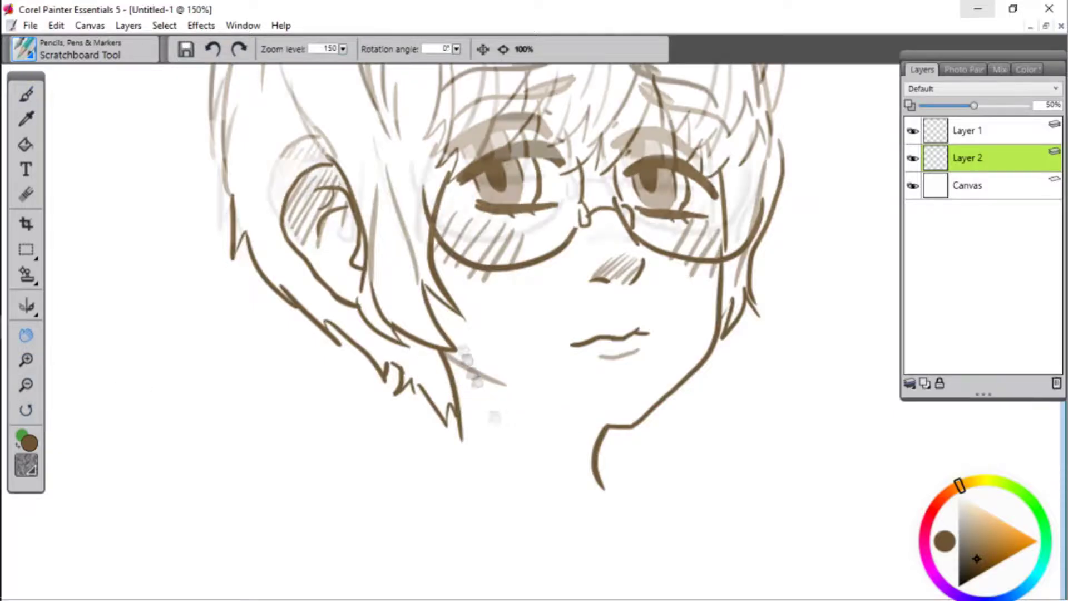
{"action": "left_click_drag", "start_coordinate": [494, 418], "coordinate": [474, 174]}
{"action": "key", "text": "ctrl+minus"}
{"action": "key", "text": "ctrl+minus"}
{"action": "left_click_drag", "start_coordinate": [523, 282], "coordinate": [502, 375]}
{"action": "key", "text": "b"}
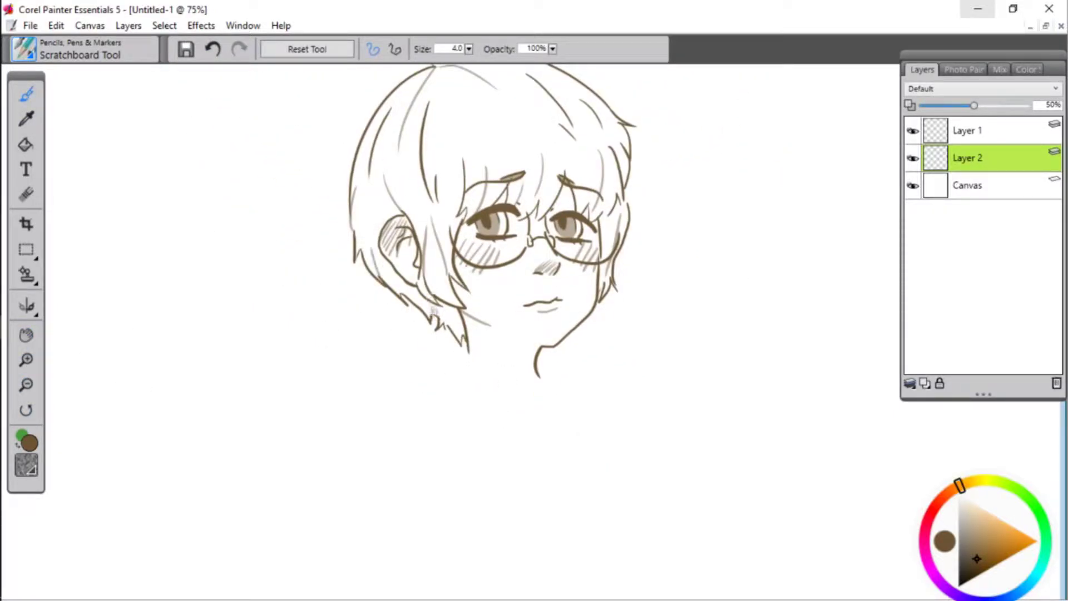
{"action": "left_click", "coordinate": [26, 359]}
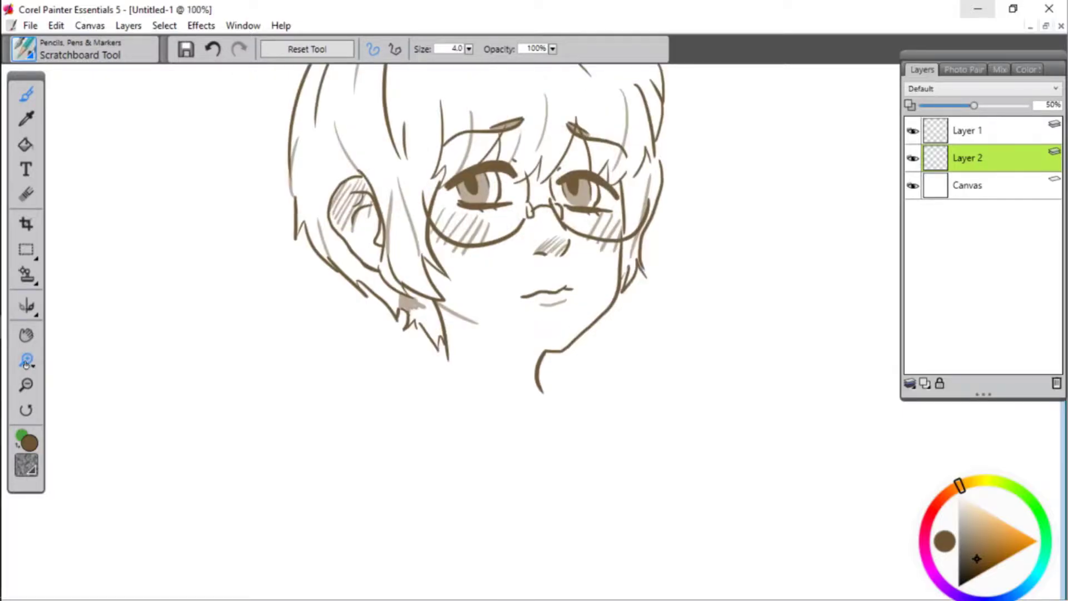
{"action": "left_click", "coordinate": [26, 359]}
{"action": "left_click", "coordinate": [26, 359]}
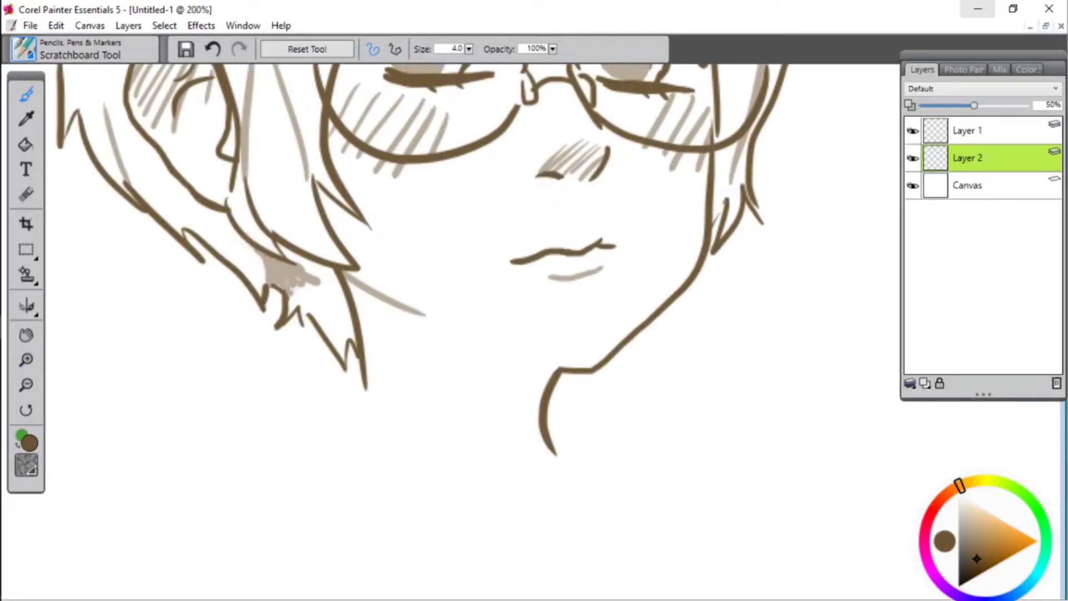
{"action": "mouse_move", "coordinate": [292, 260]}
{"action": "left_mouse_down"}
{"action": "mouse_move", "coordinate": [325, 284]}
{"action": "mouse_move", "coordinate": [347, 350]}
{"action": "mouse_move", "coordinate": [298, 289]}
{"action": "left_mouse_up"}
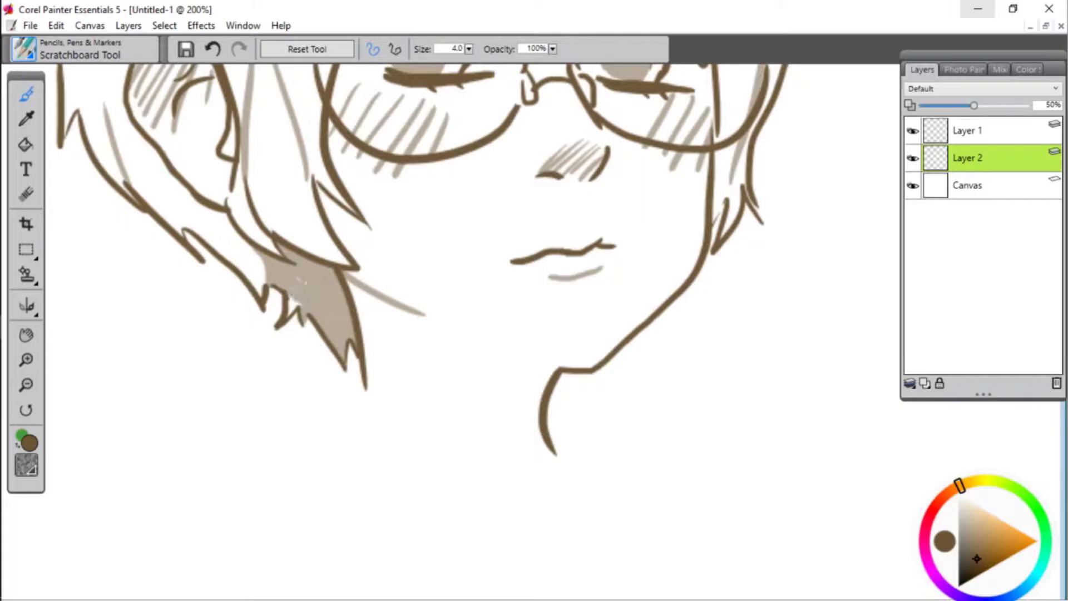
- Add light shading beneath the nose tip and inside the ear's inner fold on Layer 2
{"action": "mouse_move", "coordinate": [175, 107]}
{"action": "left_mouse_down"}
{"action": "mouse_move", "coordinate": [214, 82]}
{"action": "mouse_move", "coordinate": [221, 146]}
{"action": "left_mouse_up"}
{"action": "mouse_move", "coordinate": [541, 179]}
{"action": "left_mouse_down"}
{"action": "mouse_move", "coordinate": [604, 159]}
{"action": "mouse_move", "coordinate": [551, 186]}
{"action": "mouse_move", "coordinate": [604, 168]}
{"action": "mouse_move", "coordinate": [537, 181]}
{"action": "left_mouse_up"}
{"action": "left_click", "coordinate": [213, 49]}
{"action": "left_click", "coordinate": [213, 49]}
{"action": "key", "text": "space"}
{"action": "left_click_drag", "start_coordinate": [443, 184], "coordinate": [506, 298]}
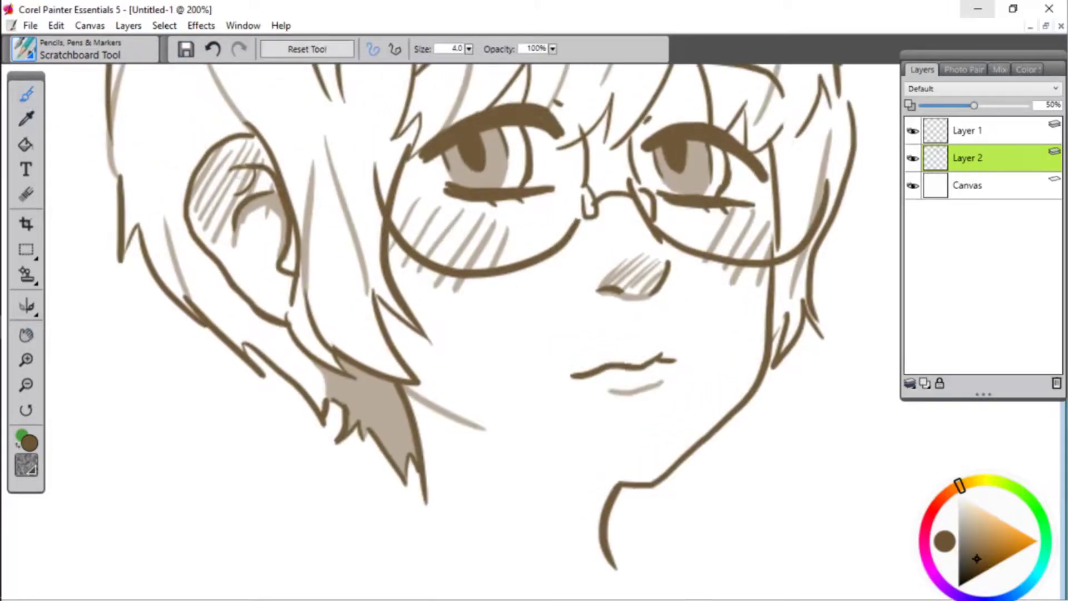
{"action": "mouse_move", "coordinate": [246, 180]}
{"action": "left_mouse_down"}
{"action": "mouse_move", "coordinate": [259, 171]}
{"action": "mouse_move", "coordinate": [278, 186]}
{"action": "left_mouse_up"}
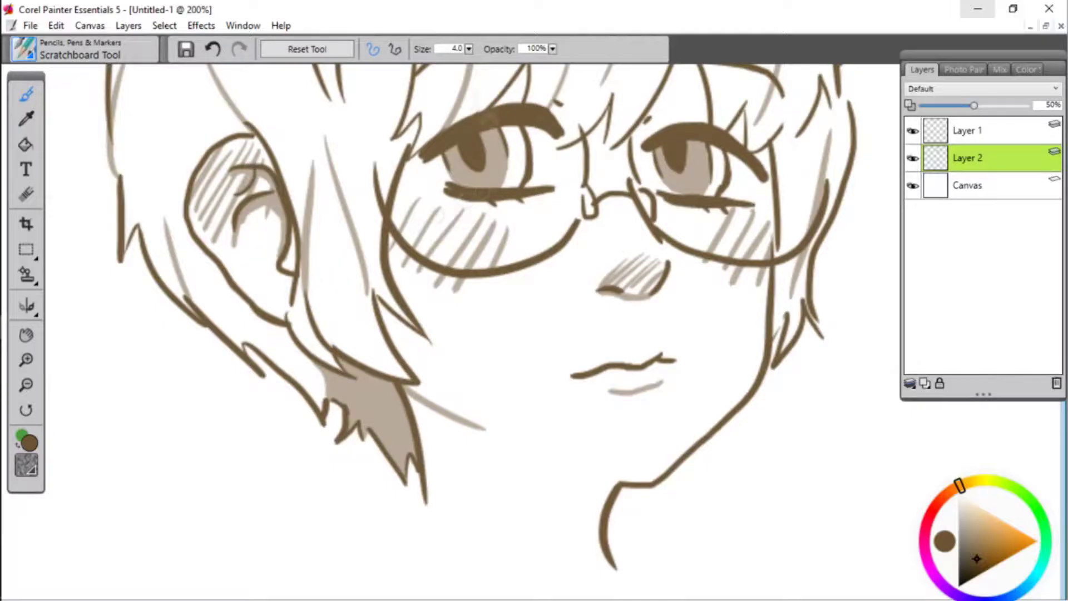
- Draw the near side of the shirt collar below the neck in dark line art on Layer 1
{"action": "left_click", "coordinate": [27, 385]}
{"action": "left_click", "coordinate": [26, 335]}
{"action": "mouse_move", "coordinate": [445, 285]}
{"action": "left_mouse_down"}
{"action": "mouse_move", "coordinate": [426, 432]}
{"action": "mouse_move", "coordinate": [435, 183]}
{"action": "left_mouse_up"}
{"action": "left_click", "coordinate": [967, 130]}
{"action": "left_click_drag", "start_coordinate": [325, 367], "coordinate": [318, 242]}
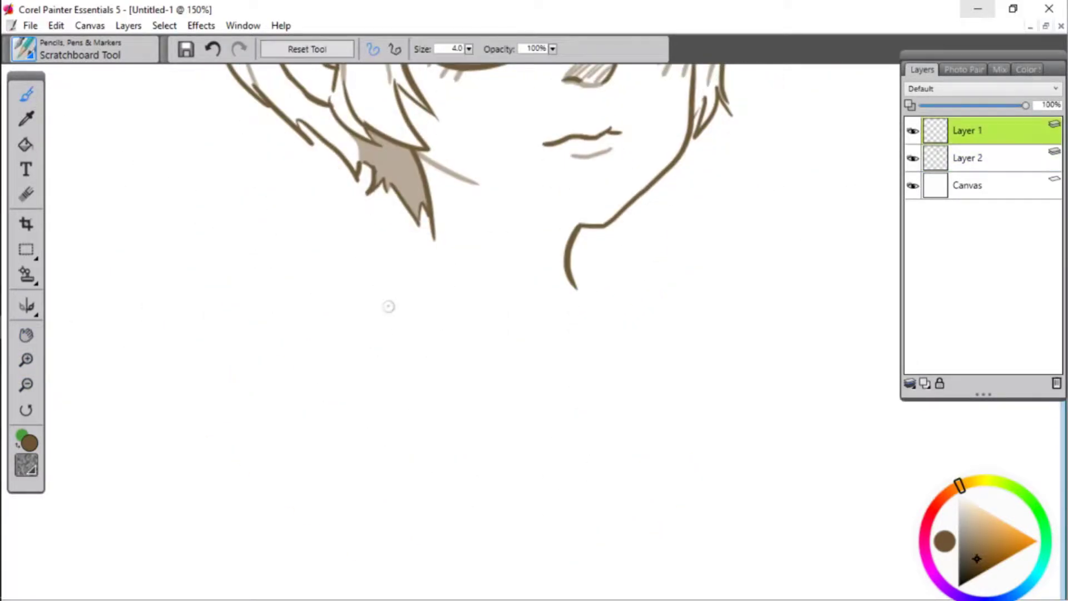
{"action": "left_click_drag", "start_coordinate": [388, 306], "coordinate": [426, 241]}
{"action": "mouse_move", "coordinate": [431, 240]}
{"action": "left_mouse_down"}
{"action": "mouse_move", "coordinate": [559, 298]}
{"action": "mouse_move", "coordinate": [595, 379]}
{"action": "left_mouse_up"}
{"action": "mouse_move", "coordinate": [389, 312]}
{"action": "left_mouse_down"}
{"action": "mouse_move", "coordinate": [563, 409]}
{"action": "mouse_move", "coordinate": [615, 413]}
{"action": "left_mouse_up"}
{"action": "left_click_drag", "start_coordinate": [599, 379], "coordinate": [617, 414]}
- Draw the tie knot, the collar opening and the pointed far collar flap on Layer 1
{"action": "left_click_drag", "start_coordinate": [567, 304], "coordinate": [624, 396]}
{"action": "mouse_move", "coordinate": [589, 336]}
{"action": "left_mouse_down"}
{"action": "mouse_move", "coordinate": [614, 295]}
{"action": "mouse_move", "coordinate": [604, 328]}
{"action": "left_mouse_up"}
{"action": "mouse_move", "coordinate": [593, 337]}
{"action": "left_mouse_down"}
{"action": "mouse_move", "coordinate": [625, 315]}
{"action": "mouse_move", "coordinate": [637, 354]}
{"action": "left_mouse_up"}
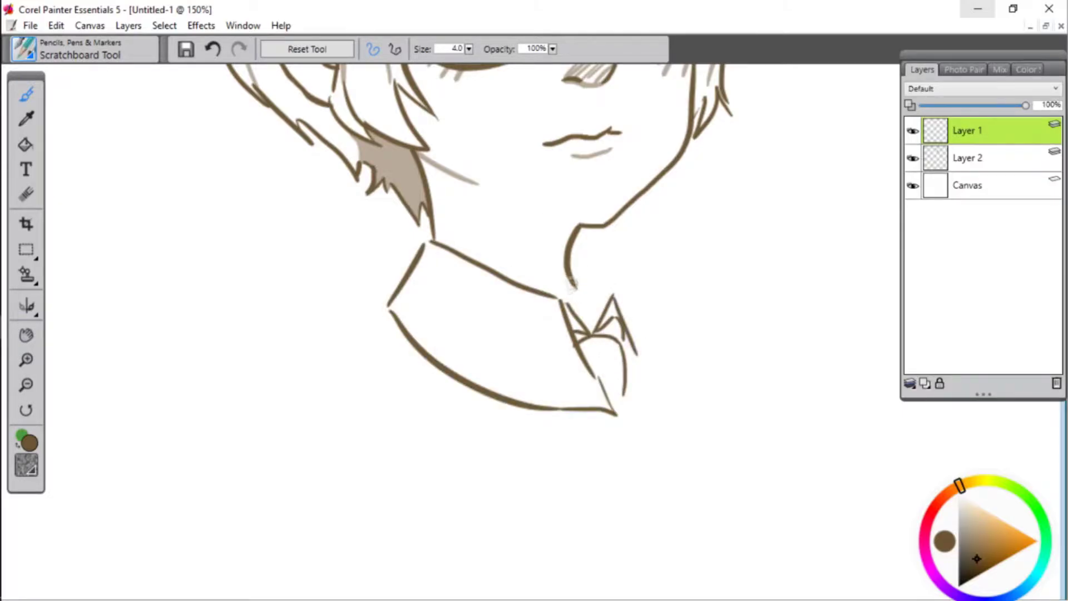
{"action": "mouse_move", "coordinate": [566, 289]}
{"action": "left_mouse_down"}
{"action": "mouse_move", "coordinate": [596, 322]}
{"action": "mouse_move", "coordinate": [632, 274]}
{"action": "mouse_move", "coordinate": [634, 354]}
{"action": "left_mouse_up"}
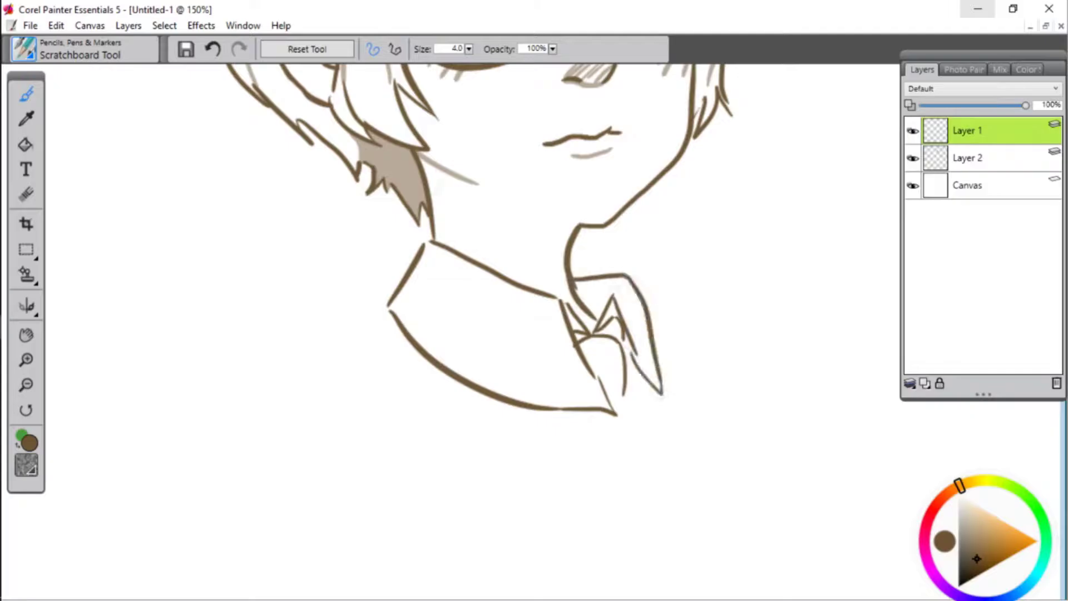
- Draw the near shoulder with its sleeve lines and the two edges of the tie hanging from the knot on Layer 1
{"action": "mouse_move", "coordinate": [390, 321]}
{"action": "left_mouse_down"}
{"action": "mouse_move", "coordinate": [330, 326]}
{"action": "mouse_move", "coordinate": [210, 417]}
{"action": "left_mouse_up"}
{"action": "left_click_drag", "start_coordinate": [262, 346], "coordinate": [355, 476]}
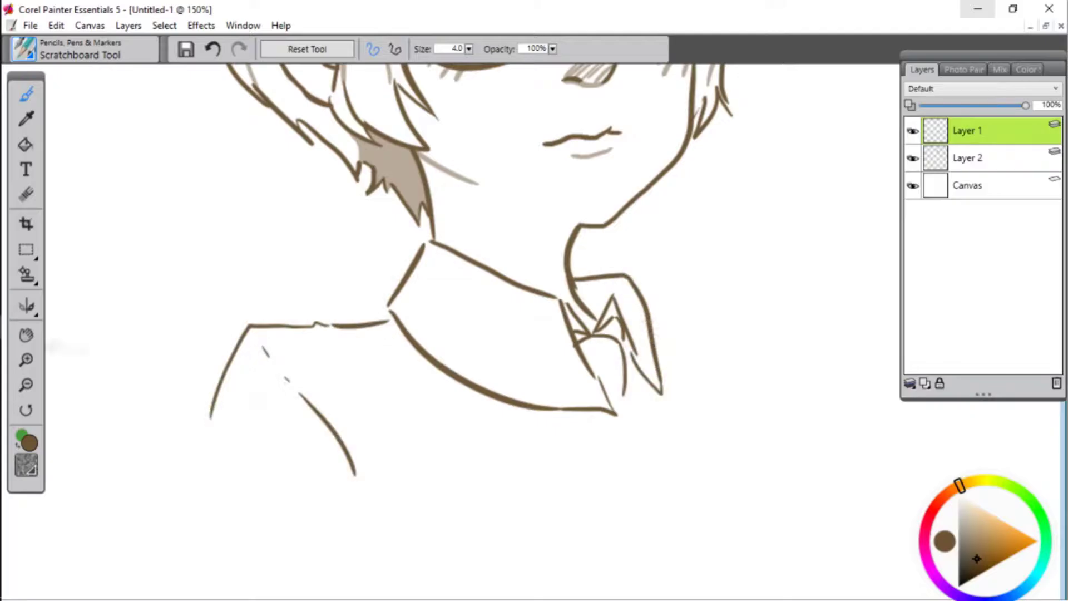
{"action": "key", "text": "space"}
{"action": "left_click_drag", "start_coordinate": [463, 216], "coordinate": [415, 365]}
{"action": "left_click_drag", "start_coordinate": [462, 482], "coordinate": [456, 253]}
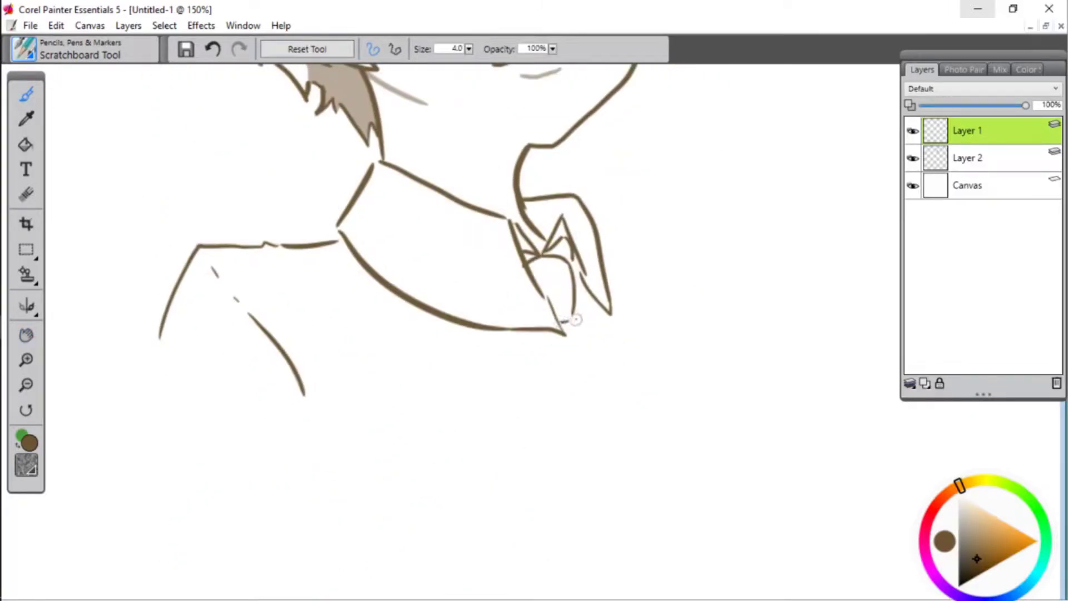
{"action": "left_click_drag", "start_coordinate": [576, 321], "coordinate": [637, 457]}
{"action": "left_click_drag", "start_coordinate": [535, 333], "coordinate": [566, 460]}
- Draw the far shoulder with its sleeve lines and extend the near sleeve lines downward on Layer 1
{"action": "mouse_move", "coordinate": [605, 244]}
{"action": "left_mouse_down"}
{"action": "mouse_move", "coordinate": [696, 236]}
{"action": "mouse_move", "coordinate": [724, 423]}
{"action": "left_mouse_up"}
{"action": "left_click_drag", "start_coordinate": [696, 261], "coordinate": [699, 269]}
{"action": "mouse_move", "coordinate": [699, 297]}
{"action": "left_mouse_down"}
{"action": "mouse_move", "coordinate": [676, 395]}
{"action": "mouse_move", "coordinate": [689, 378]}
{"action": "mouse_move", "coordinate": [701, 434]}
{"action": "left_mouse_up"}
{"action": "left_click", "coordinate": [27, 194]}
{"action": "left_click", "coordinate": [27, 94]}
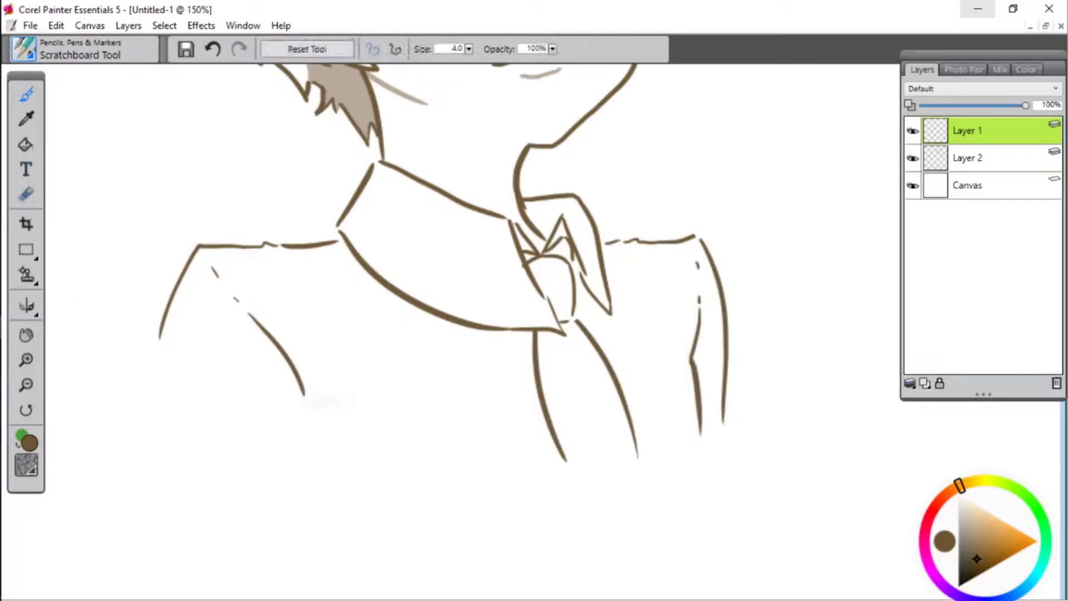
{"action": "left_click_drag", "start_coordinate": [302, 393], "coordinate": [301, 434]}
{"action": "left_click_drag", "start_coordinate": [162, 331], "coordinate": [151, 418]}
- Shade the collar opening around the tie knot and the back edge of the near collar on Layer 2
{"action": "left_click", "coordinate": [26, 334]}
{"action": "mouse_move", "coordinate": [470, 207]}
{"action": "left_mouse_down"}
{"action": "mouse_move", "coordinate": [475, 321]}
{"action": "mouse_move", "coordinate": [312, 464]}
{"action": "left_mouse_up"}
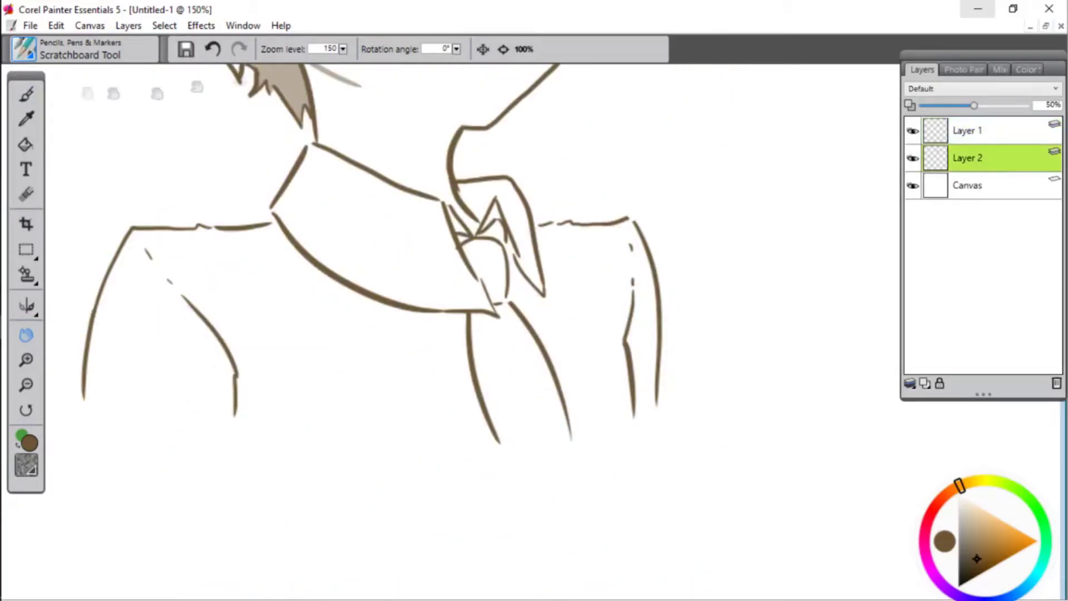
{"action": "left_click", "coordinate": [26, 95]}
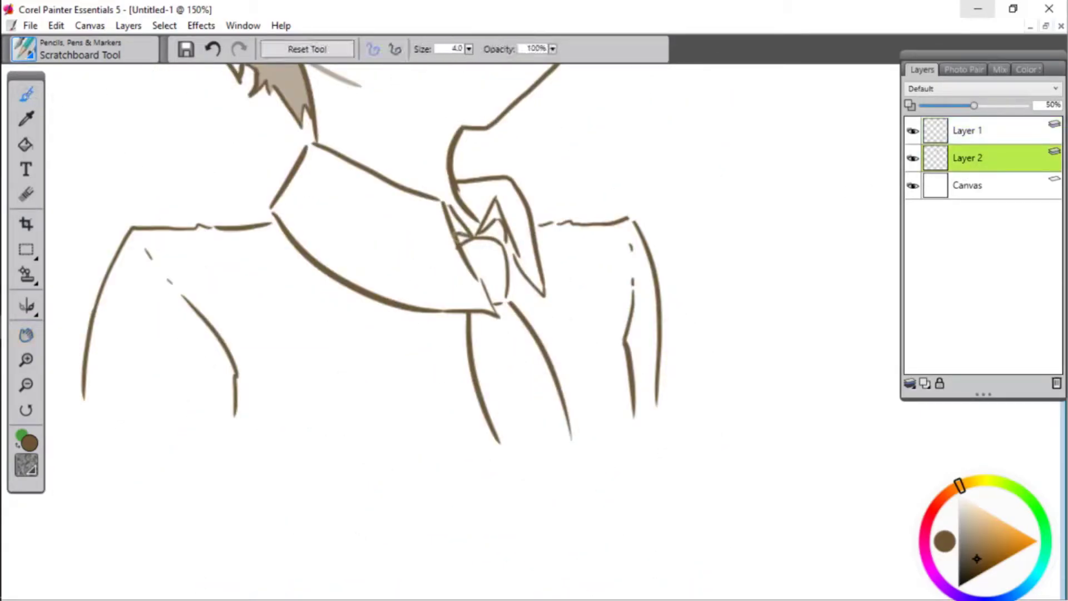
{"action": "mouse_move", "coordinate": [462, 238]}
{"action": "left_mouse_down"}
{"action": "mouse_move", "coordinate": [500, 231]}
{"action": "mouse_move", "coordinate": [482, 225]}
{"action": "mouse_move", "coordinate": [466, 242]}
{"action": "left_mouse_up"}
{"action": "left_click_drag", "start_coordinate": [503, 202], "coordinate": [521, 252]}
{"action": "left_click_drag", "start_coordinate": [304, 160], "coordinate": [283, 194]}
{"action": "left_click_drag", "start_coordinate": [332, 228], "coordinate": [356, 242]}
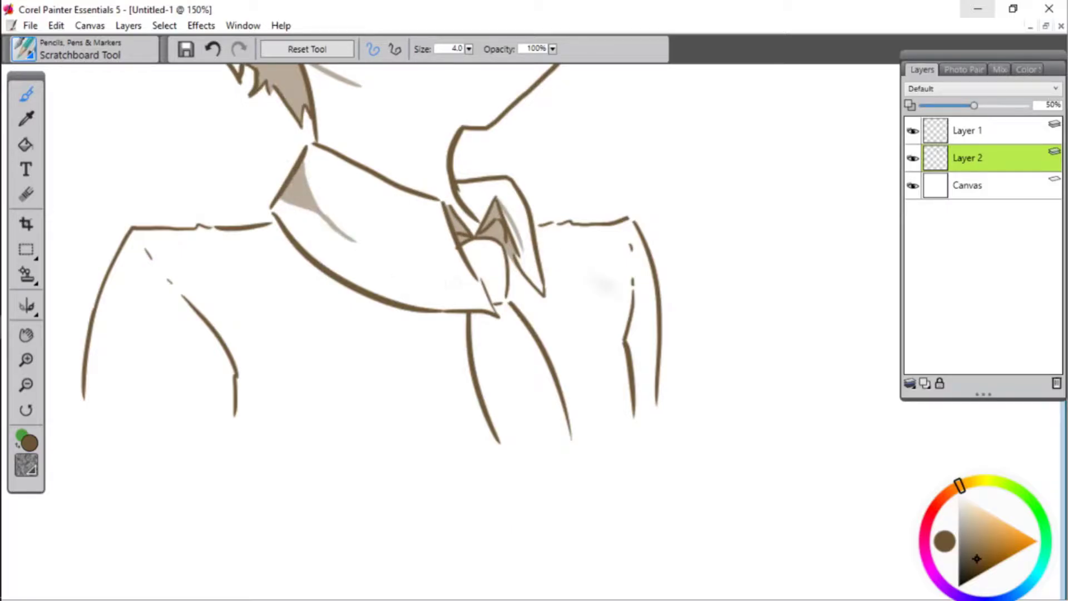
{"action": "left_click_drag", "start_coordinate": [654, 317], "coordinate": [626, 341]}
{"action": "mouse_move", "coordinate": [652, 294]}
{"action": "left_mouse_down"}
{"action": "mouse_move", "coordinate": [629, 333]}
{"action": "mouse_move", "coordinate": [651, 398]}
{"action": "mouse_move", "coordinate": [634, 415]}
{"action": "mouse_move", "coordinate": [646, 333]}
{"action": "mouse_move", "coordinate": [645, 409]}
{"action": "left_mouse_up"}
{"action": "left_click", "coordinate": [26, 193]}
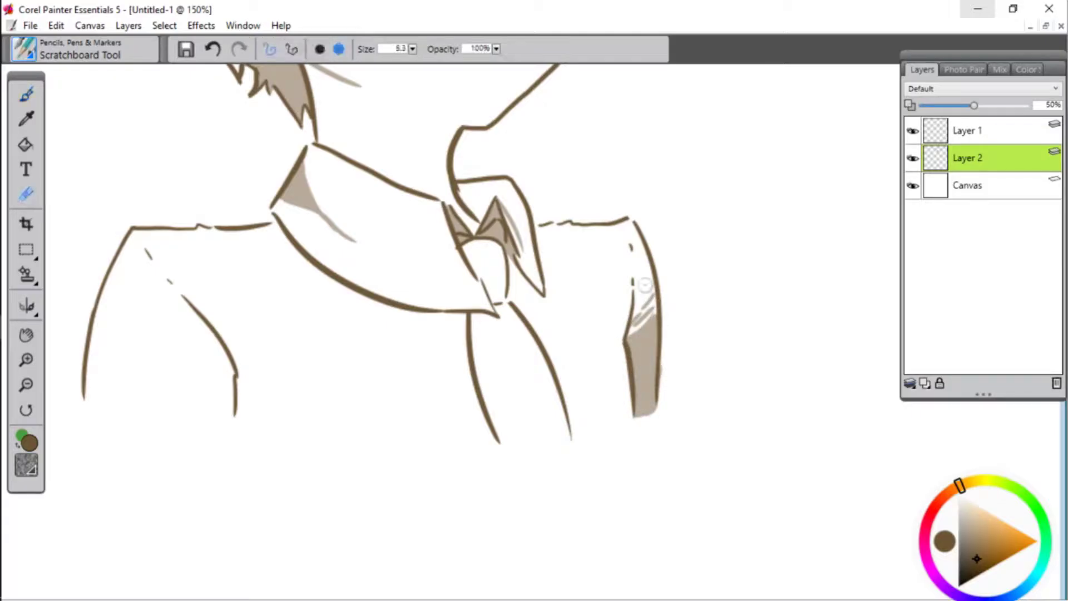
{"action": "mouse_move", "coordinate": [649, 291]}
{"action": "left_mouse_down"}
{"action": "mouse_move", "coordinate": [636, 411]}
{"action": "mouse_move", "coordinate": [656, 384]}
{"action": "left_mouse_up"}
{"action": "left_click", "coordinate": [26, 95]}
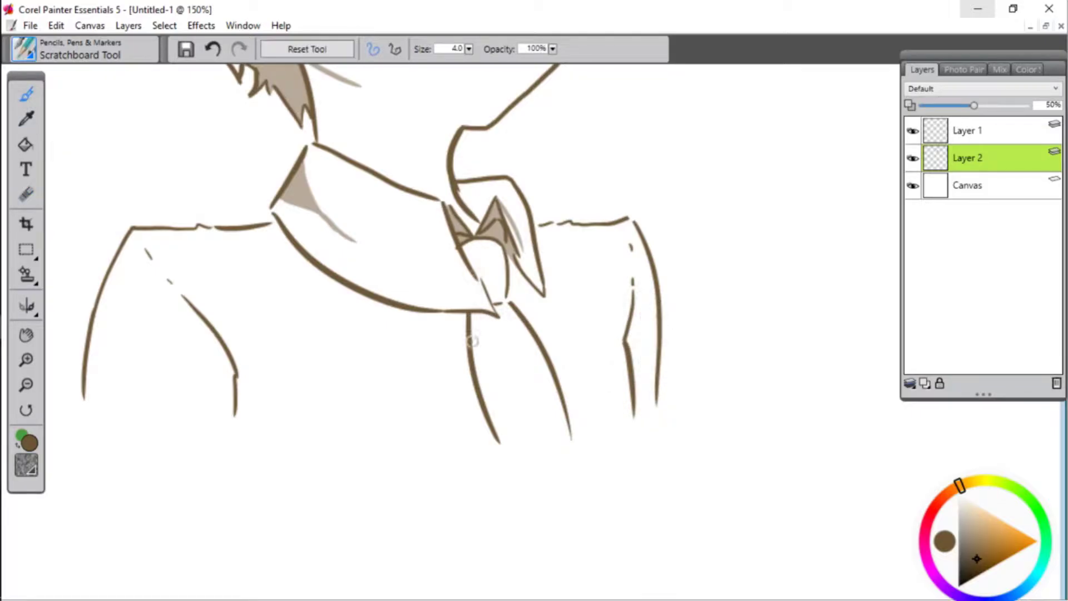
- Add light shadow and curved fold lines to the tie knot and the upper tie on Layer 2
{"action": "left_click_drag", "start_coordinate": [473, 336], "coordinate": [510, 316]}
{"action": "mouse_move", "coordinate": [473, 348]}
{"action": "left_mouse_down"}
{"action": "mouse_move", "coordinate": [518, 331]}
{"action": "mouse_move", "coordinate": [510, 347]}
{"action": "left_mouse_up"}
{"action": "left_click_drag", "start_coordinate": [478, 376], "coordinate": [486, 366]}
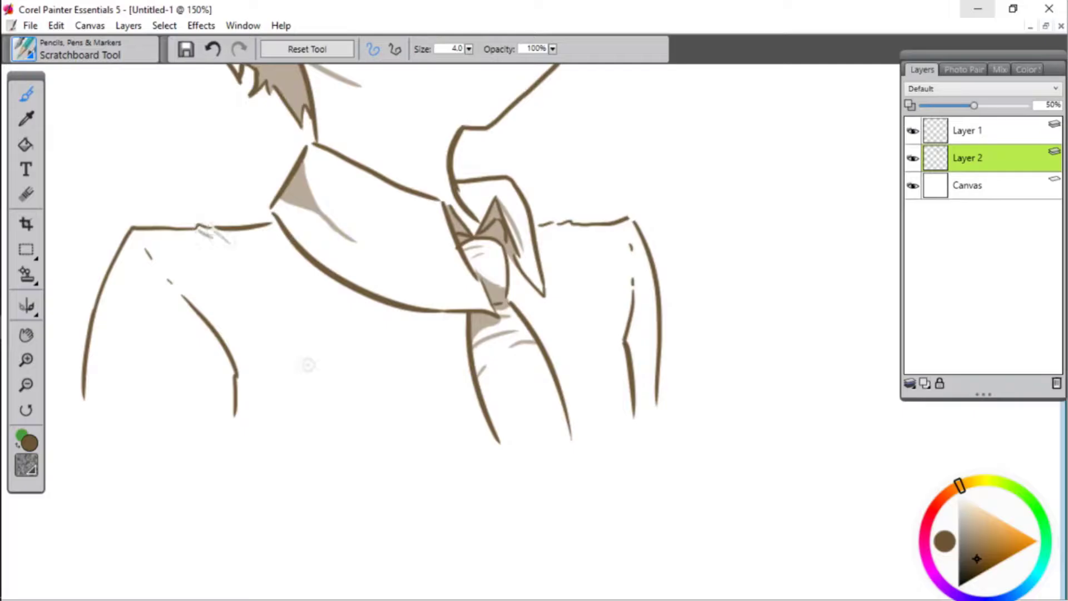
- Add short light crease lines beside both armpits on Layer 2
{"action": "left_click_drag", "start_coordinate": [239, 376], "coordinate": [256, 357]}
{"action": "left_click_drag", "start_coordinate": [238, 403], "coordinate": [251, 388]}
{"action": "left_click_drag", "start_coordinate": [623, 341], "coordinate": [607, 310]}
{"action": "left_click_drag", "start_coordinate": [627, 328], "coordinate": [624, 313]}
- Rework the lower near edge of the tie on Layer 1 so it bends slightly inward
{"action": "left_click_drag", "start_coordinate": [468, 329], "coordinate": [472, 476]}
{"action": "key", "text": "ctrl+z"}
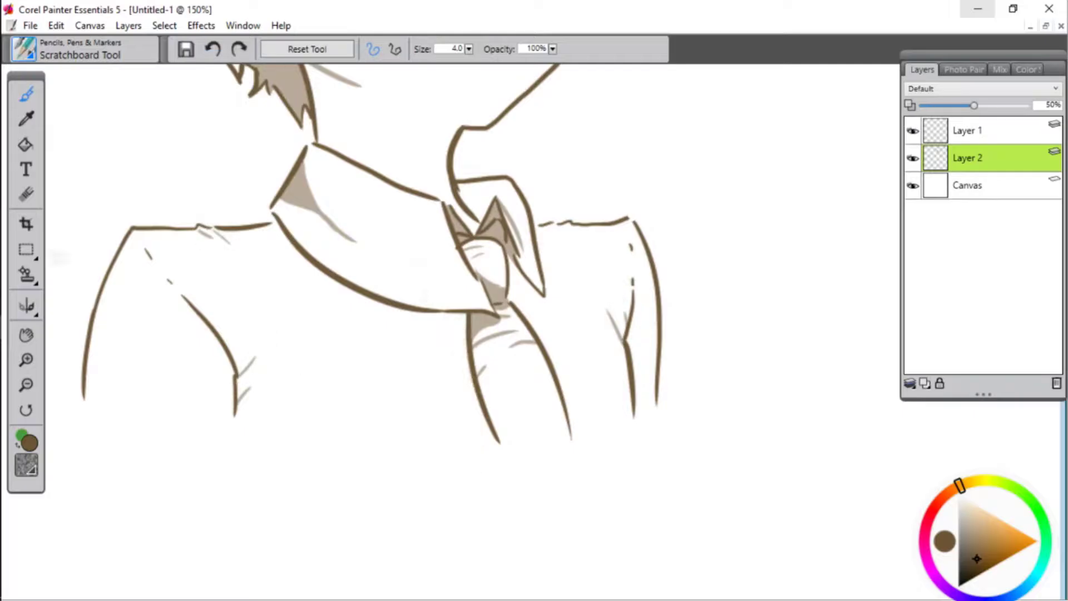
{"action": "left_click", "coordinate": [26, 193]}
{"action": "left_click", "coordinate": [984, 134]}
{"action": "left_click_drag", "start_coordinate": [478, 389], "coordinate": [493, 440]}
{"action": "left_click", "coordinate": [27, 95]}
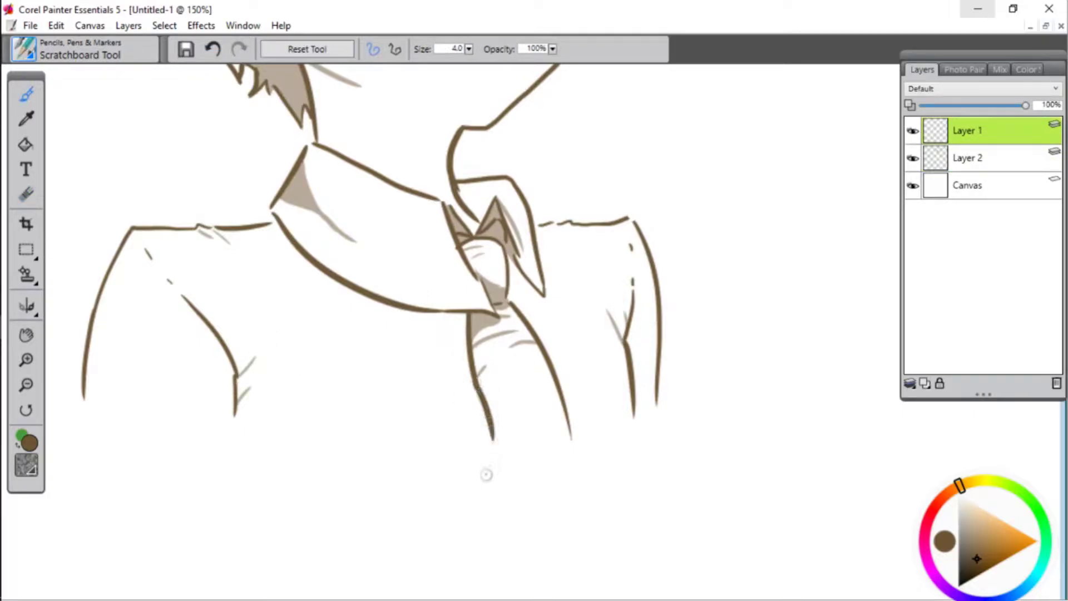
- Add light crease lines below the far shoulder and a long fold line across the near collar on Layer 2
{"action": "left_click", "coordinate": [968, 157]}
{"action": "left_click_drag", "start_coordinate": [555, 224], "coordinate": [566, 238]}
{"action": "left_click_drag", "start_coordinate": [572, 223], "coordinate": [593, 247]}
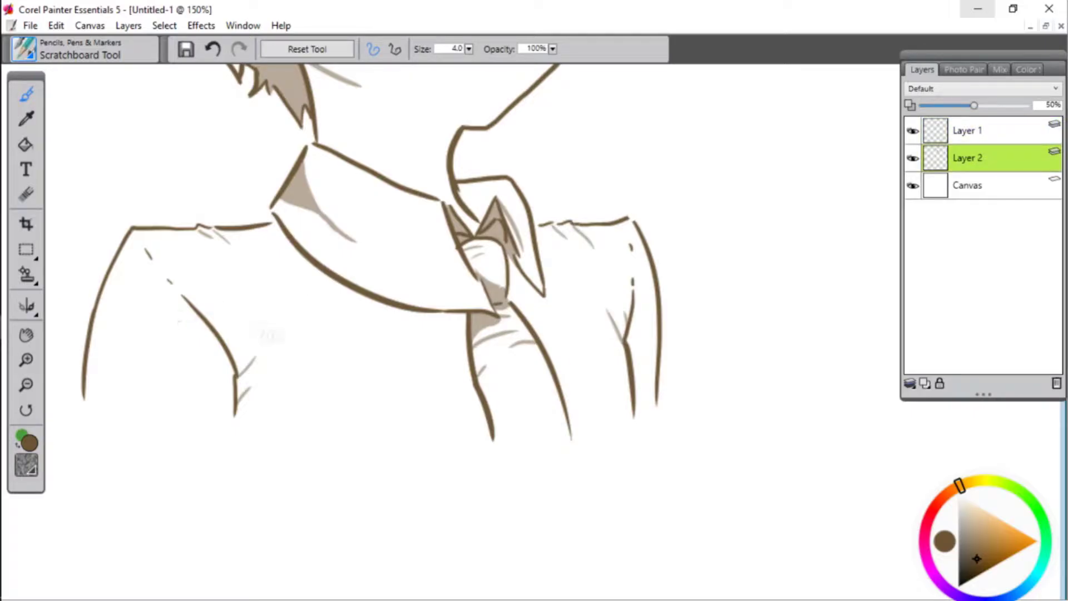
{"action": "left_click_drag", "start_coordinate": [478, 283], "coordinate": [382, 261]}
{"action": "key", "text": "ctrl+z"}
{"action": "left_click_drag", "start_coordinate": [479, 284], "coordinate": [386, 257]}
- Erase the curved front neck line on Layer 1 and redraw it straighter from the chin to the collar
{"action": "left_click", "coordinate": [977, 134]}
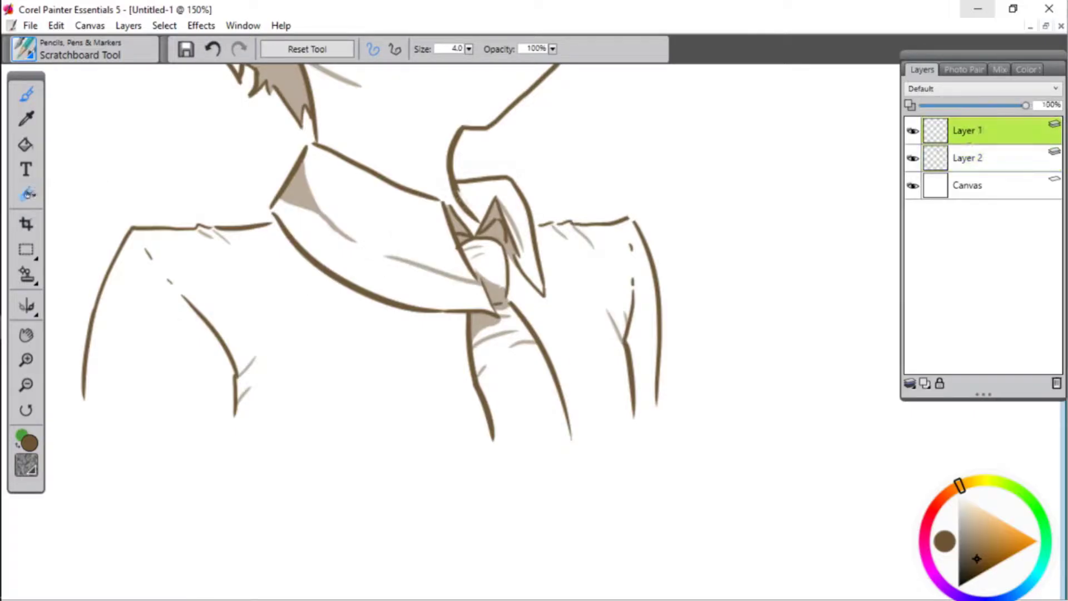
{"action": "left_click", "coordinate": [28, 194]}
{"action": "left_click_drag", "start_coordinate": [452, 146], "coordinate": [473, 222]}
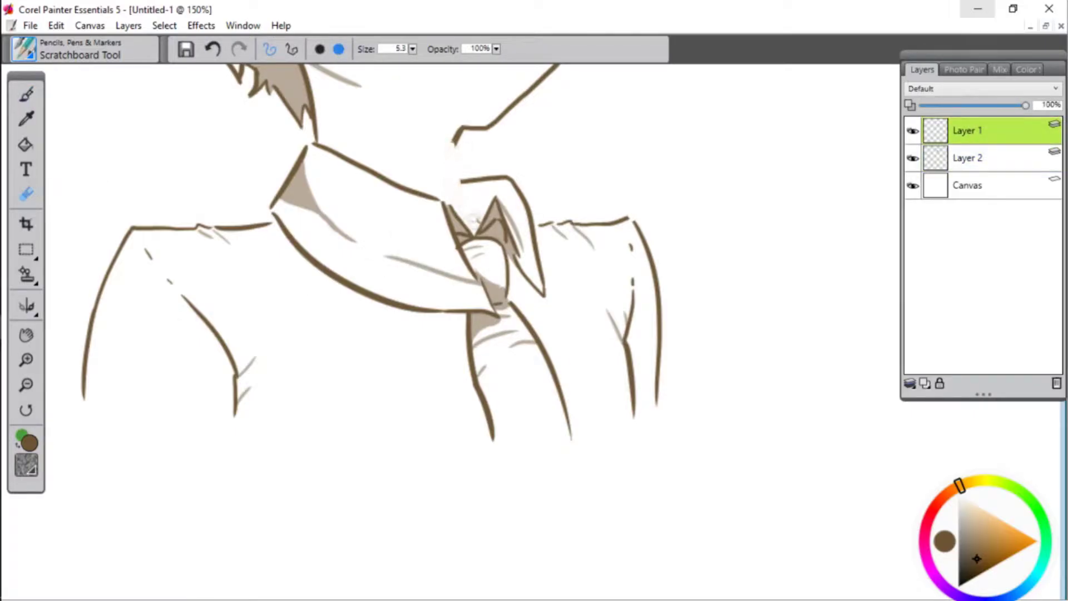
{"action": "left_click", "coordinate": [26, 96]}
{"action": "left_click_drag", "start_coordinate": [461, 128], "coordinate": [463, 213]}
- Shade the far collar beside the neck and trim the near collar's back shadow to a thin fold on Layer 2
{"action": "left_click", "coordinate": [979, 158]}
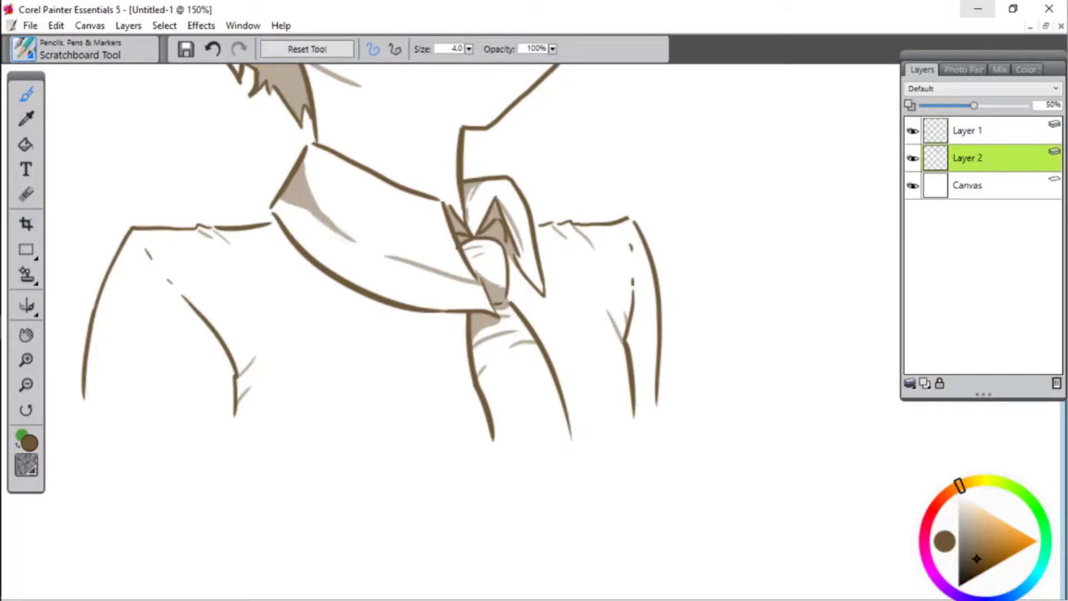
{"action": "left_click", "coordinate": [27, 194]}
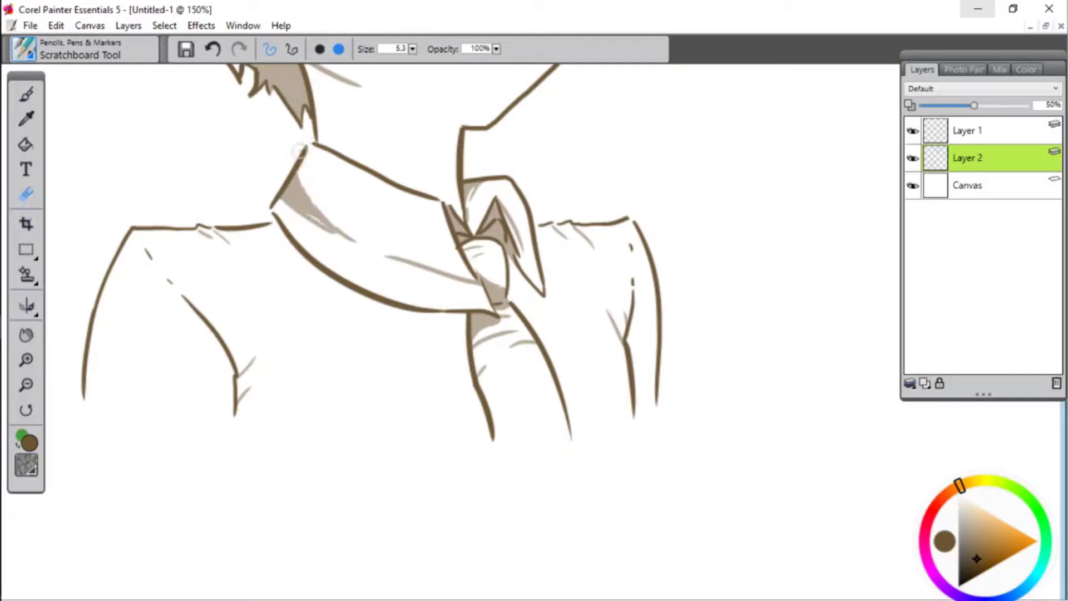
{"action": "mouse_move", "coordinate": [348, 252]}
{"action": "left_mouse_down"}
{"action": "mouse_move", "coordinate": [273, 187]}
{"action": "mouse_move", "coordinate": [359, 253]}
{"action": "left_mouse_up"}
{"action": "left_click", "coordinate": [26, 93]}
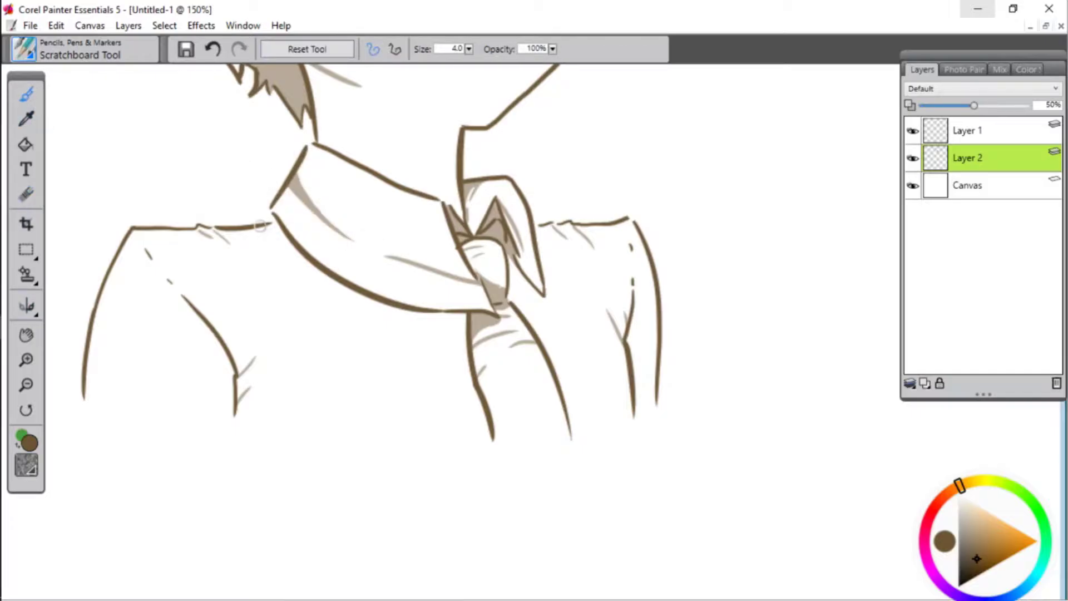
- Add light shadows beneath the collar at the near shoulder and beside the tie on Layer 2
{"action": "left_click_drag", "start_coordinate": [260, 226], "coordinate": [279, 230]}
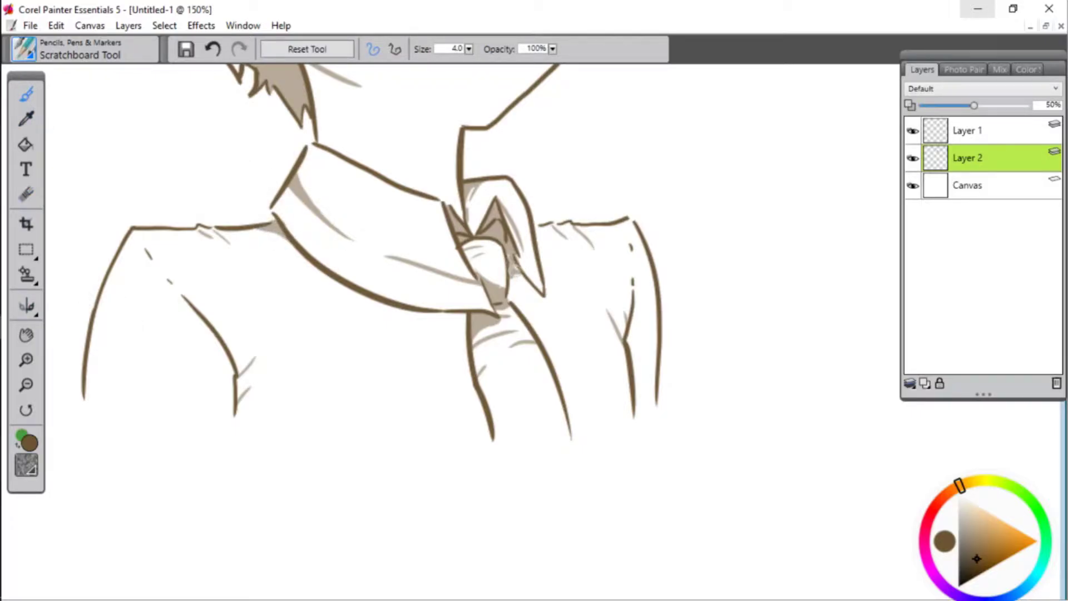
{"action": "left_click_drag", "start_coordinate": [443, 312], "coordinate": [466, 322]}
{"action": "key", "text": "n"}
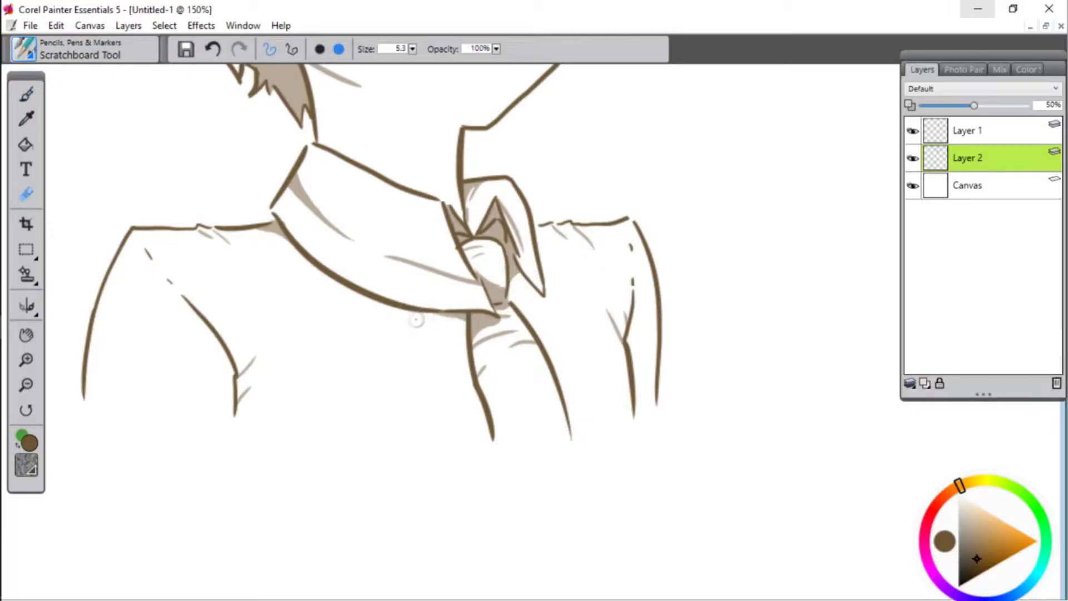
- Erase the light shoulder and armpit creases on Layer 2 with an eraser of size 192.7
{"action": "left_click", "coordinate": [27, 336]}
{"action": "left_click_drag", "start_coordinate": [390, 160], "coordinate": [410, 352]}
{"action": "mouse_move", "coordinate": [443, 175]}
{"action": "left_mouse_down"}
{"action": "mouse_move", "coordinate": [501, 238]}
{"action": "mouse_move", "coordinate": [535, 358]}
{"action": "mouse_move", "coordinate": [398, 279]}
{"action": "mouse_move", "coordinate": [442, 229]}
{"action": "left_mouse_up"}
{"action": "left_click", "coordinate": [27, 388]}
{"action": "left_click", "coordinate": [29, 388]}
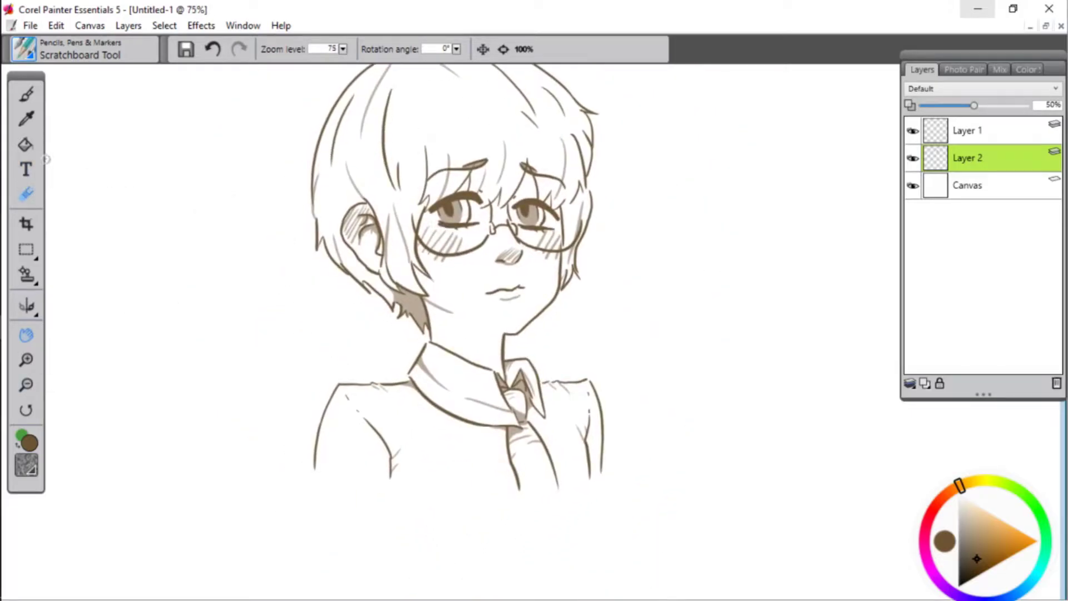
{"action": "left_click", "coordinate": [26, 193]}
{"action": "left_click", "coordinate": [413, 49]}
{"action": "left_click", "coordinate": [312, 57]}
{"action": "left_click_drag", "start_coordinate": [320, 435], "coordinate": [338, 456]}
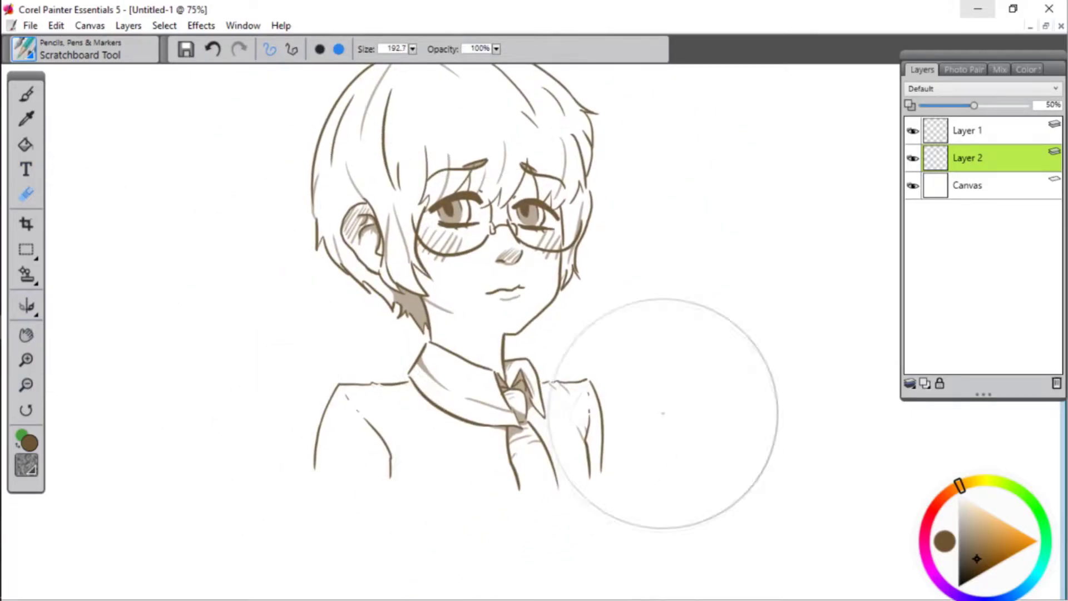
{"action": "left_click_drag", "start_coordinate": [663, 413], "coordinate": [656, 370]}
- Erase the dark shoulder and sleeve lines on both sides of the torso on Layer 1 with a smaller eraser
{"action": "left_click", "coordinate": [968, 131]}
{"action": "left_click", "coordinate": [413, 50]}
{"action": "left_click", "coordinate": [264, 59]}
{"action": "left_click_drag", "start_coordinate": [357, 385], "coordinate": [399, 387]}
{"action": "left_click_drag", "start_coordinate": [316, 468], "coordinate": [327, 403]}
{"action": "left_click_drag", "start_coordinate": [583, 378], "coordinate": [558, 385]}
{"action": "mouse_move", "coordinate": [587, 397]}
{"action": "left_mouse_down"}
{"action": "mouse_move", "coordinate": [587, 480]}
{"action": "mouse_move", "coordinate": [606, 473]}
{"action": "left_mouse_up"}
- Redraw both shoulders wider and lower on Layer 1, and add light shirt creases on Layer 2
{"action": "key", "text": "b"}
{"action": "mouse_move", "coordinate": [375, 392]}
{"action": "left_mouse_down"}
{"action": "mouse_move", "coordinate": [302, 399]}
{"action": "mouse_move", "coordinate": [274, 462]}
{"action": "left_mouse_up"}
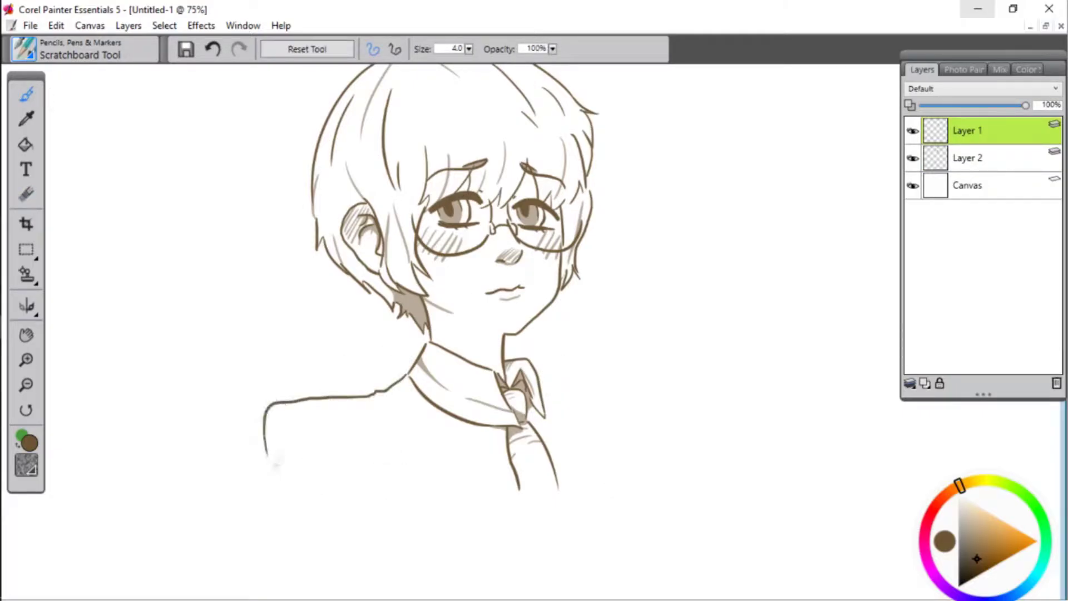
{"action": "left_click", "coordinate": [967, 159]}
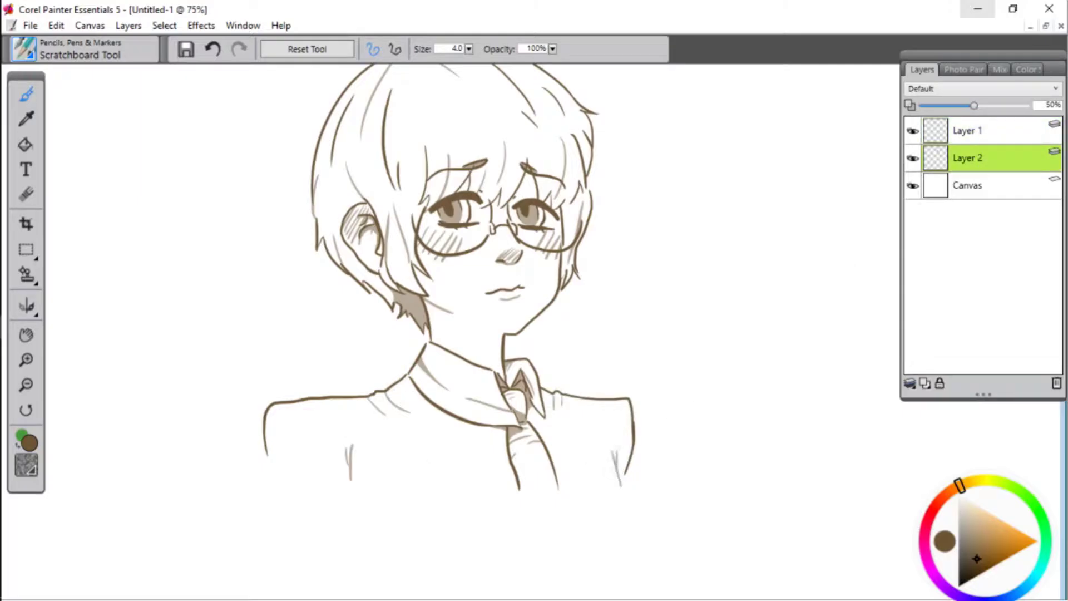
- Undo the widened shoulder outlines and the light shirt creases
{"action": "left_click", "coordinate": [214, 49]}
{"action": "left_click", "coordinate": [213, 50]}
{"action": "left_click", "coordinate": [214, 49]}
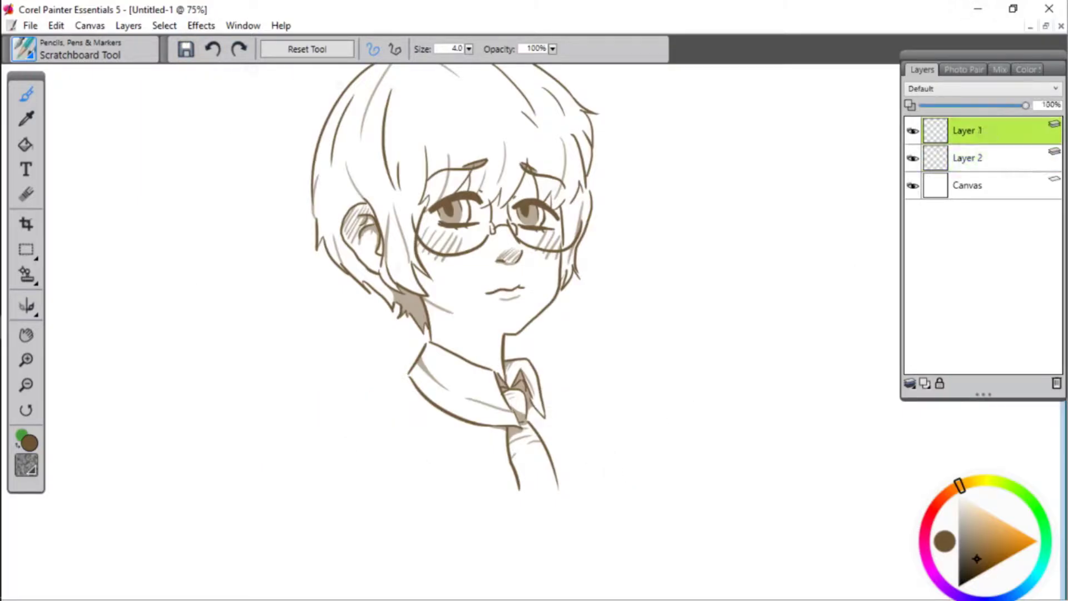
- Try drawing new shoulder and sleeve outlines with an armpit crease on Layer 1, and undo the attempt
{"action": "left_click_drag", "start_coordinate": [319, 388], "coordinate": [283, 467]}
{"action": "left_click_drag", "start_coordinate": [325, 385], "coordinate": [338, 439]}
{"action": "left_click_drag", "start_coordinate": [540, 388], "coordinate": [630, 473]}
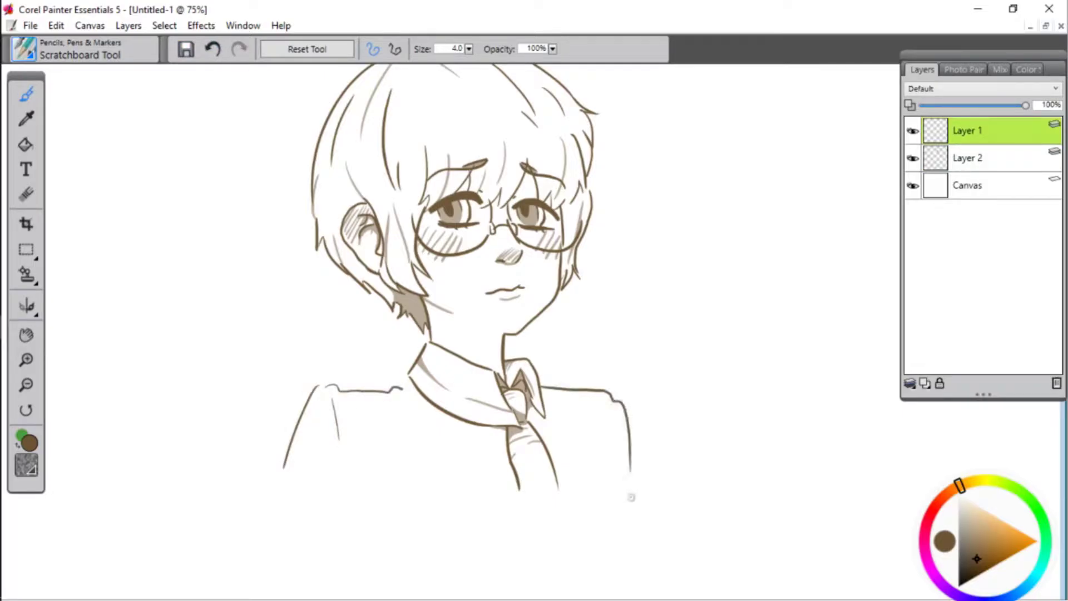
{"action": "left_click", "coordinate": [214, 49]}
{"action": "left_click", "coordinate": [214, 50]}
{"action": "left_click", "coordinate": [214, 49]}
{"action": "left_click", "coordinate": [214, 50]}
- Try drawing rounded shoulders straight from the collar on Layer 1, and undo back to the earlier narrower shoulders
{"action": "mouse_move", "coordinate": [409, 377]}
{"action": "left_mouse_down"}
{"action": "mouse_move", "coordinate": [333, 377]}
{"action": "mouse_move", "coordinate": [285, 460]}
{"action": "left_mouse_up"}
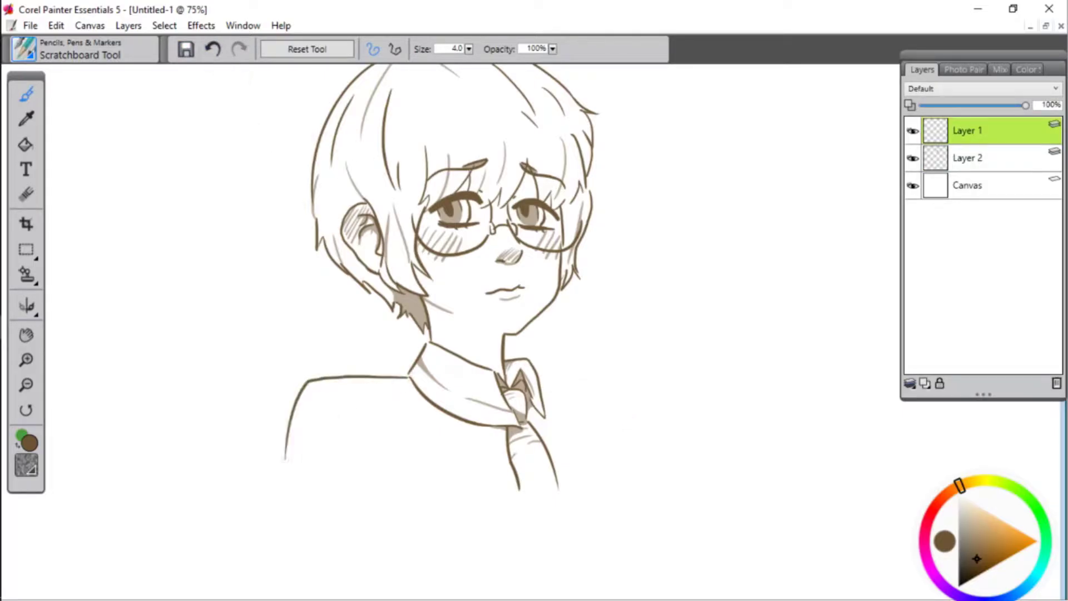
{"action": "mouse_move", "coordinate": [543, 381]}
{"action": "left_mouse_down"}
{"action": "mouse_move", "coordinate": [596, 364]}
{"action": "mouse_move", "coordinate": [631, 463]}
{"action": "left_mouse_up"}
{"action": "left_click", "coordinate": [214, 51]}
{"action": "left_click", "coordinate": [214, 50]}
{"action": "left_click", "coordinate": [213, 50]}
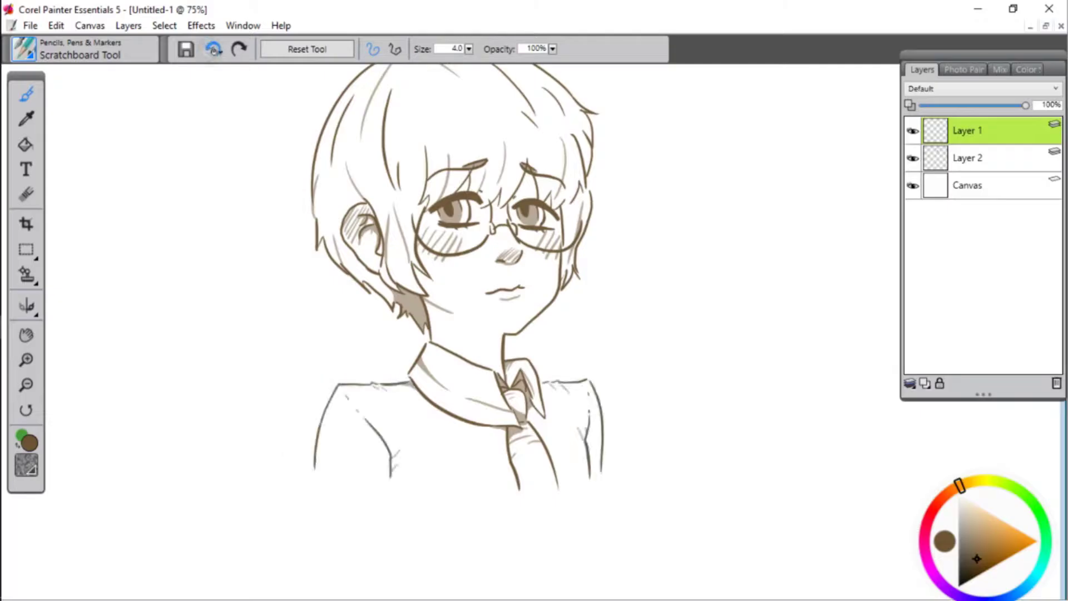
- Try stretching the shoulder below the ear wider on Layer 1 within a rectangular selection, shift it outward, and deselect
{"action": "left_click", "coordinate": [26, 253]}
{"action": "left_click_drag", "start_coordinate": [248, 365], "coordinate": [400, 519]}
{"action": "left_click", "coordinate": [31, 255]}
{"action": "left_click", "coordinate": [184, 251]}
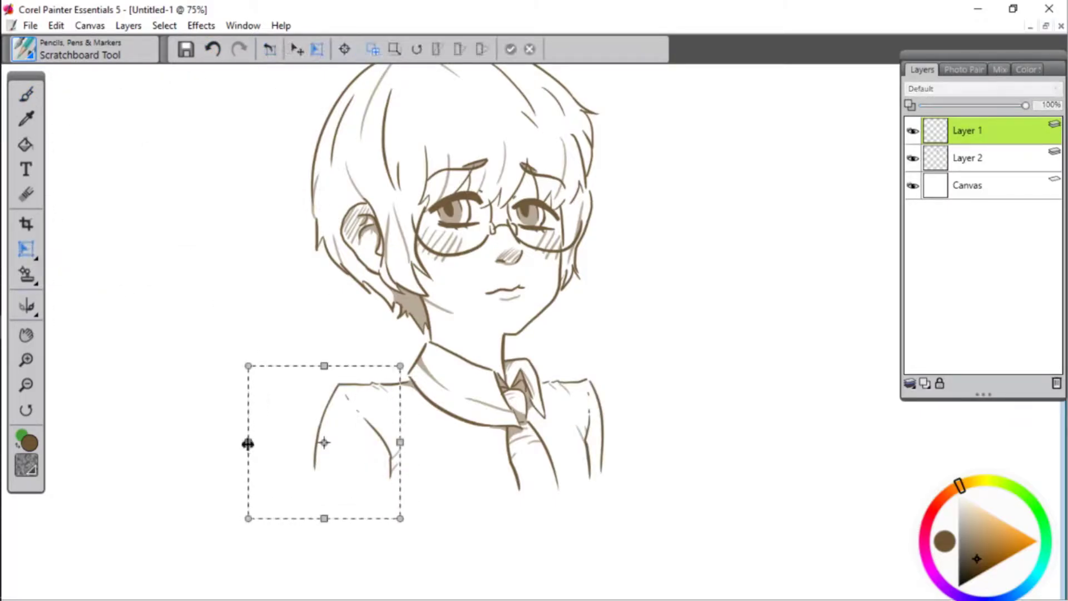
{"action": "left_click_drag", "start_coordinate": [248, 442], "coordinate": [200, 450]}
{"action": "left_click_drag", "start_coordinate": [329, 437], "coordinate": [312, 436]}
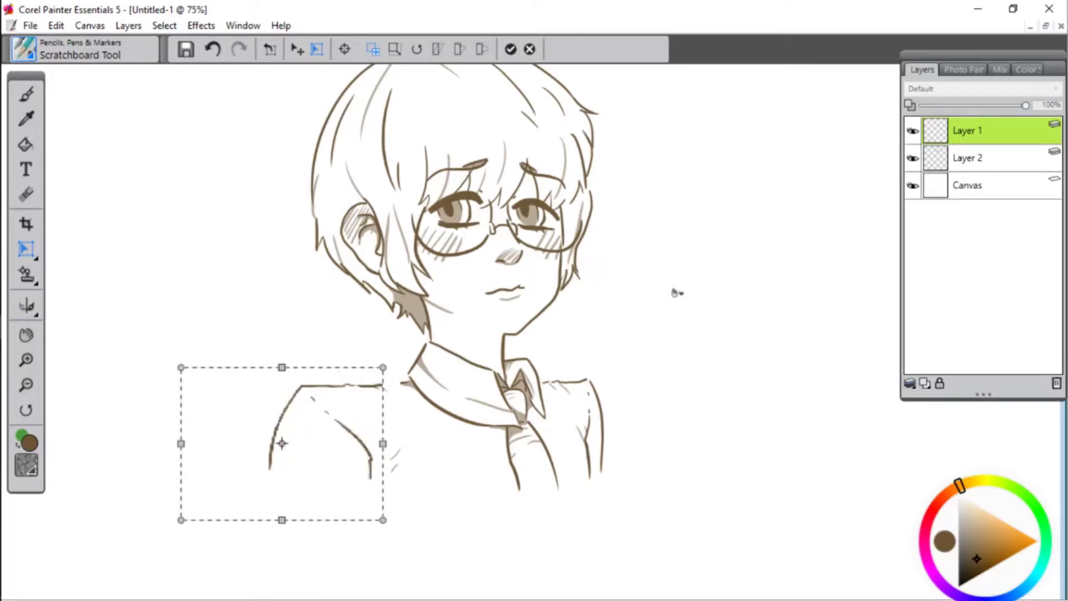
{"action": "left_click", "coordinate": [24, 253]}
{"action": "left_click", "coordinate": [210, 248]}
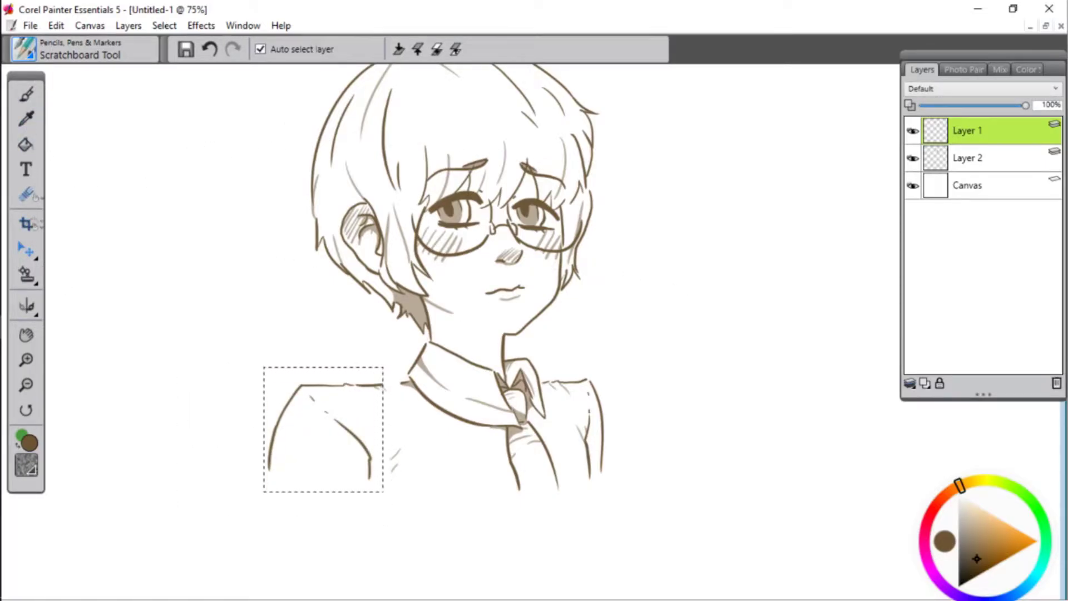
{"action": "left_click", "coordinate": [29, 253]}
{"action": "left_click", "coordinate": [50, 251]}
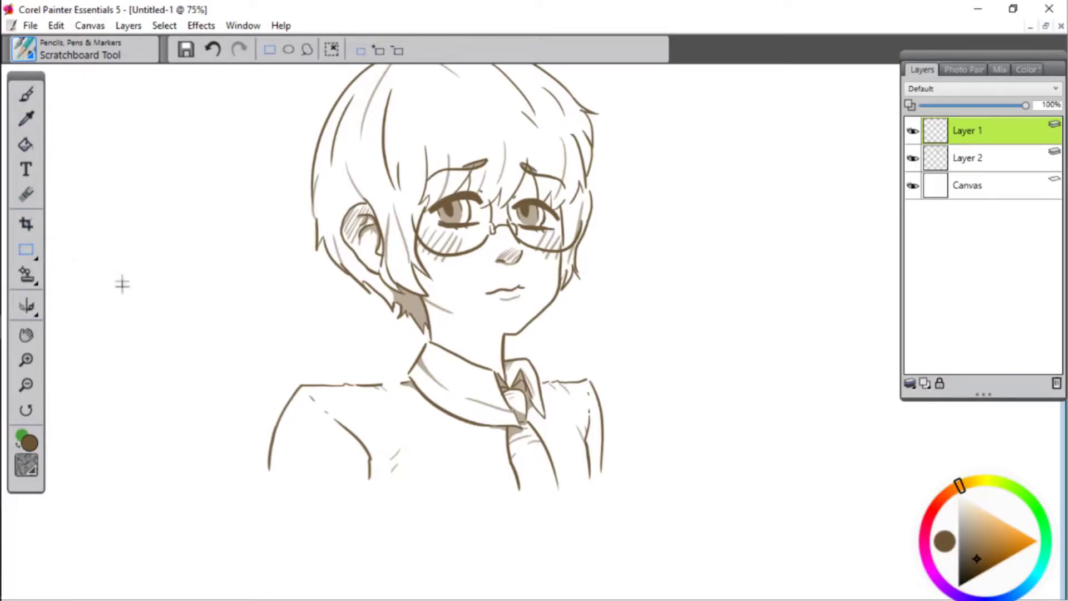
- Try erasing the stretched shoulder and its light creases, and undo back to the shoulder before it was stretched
{"action": "left_click", "coordinate": [26, 194]}
{"action": "mouse_move", "coordinate": [399, 384]}
{"action": "left_mouse_down"}
{"action": "mouse_move", "coordinate": [364, 376]}
{"action": "mouse_move", "coordinate": [384, 480]}
{"action": "left_mouse_up"}
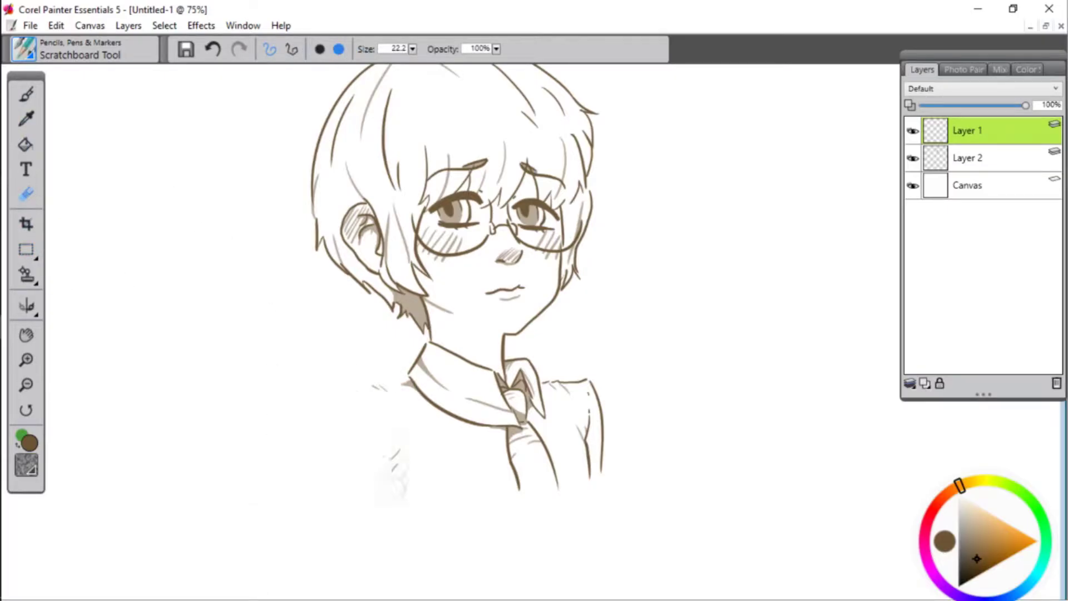
{"action": "left_click", "coordinate": [1016, 164]}
{"action": "left_click", "coordinate": [1005, 133]}
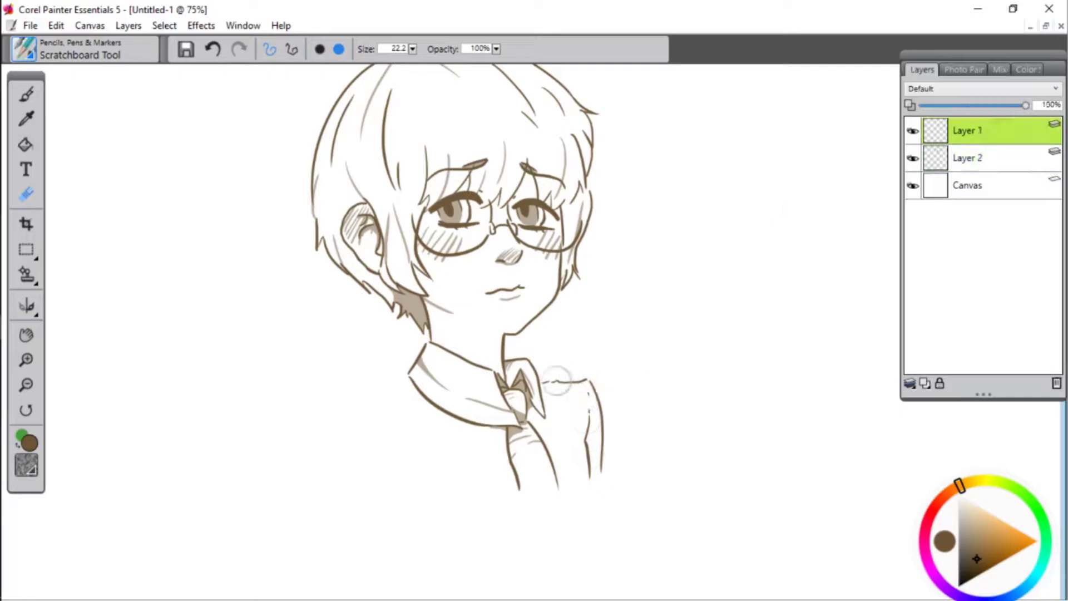
{"action": "left_click", "coordinate": [212, 49]}
{"action": "left_click", "coordinate": [213, 49]}
{"action": "left_click", "coordinate": [213, 49]}
{"action": "left_click", "coordinate": [213, 49]}
- Erase the sleeve outlines on Layer 1 and the armpit creases on Layer 2 with the eraser at size 22.2
{"action": "left_click_drag", "start_coordinate": [334, 384], "coordinate": [329, 396]}
{"action": "left_click_drag", "start_coordinate": [389, 476], "coordinate": [370, 436]}
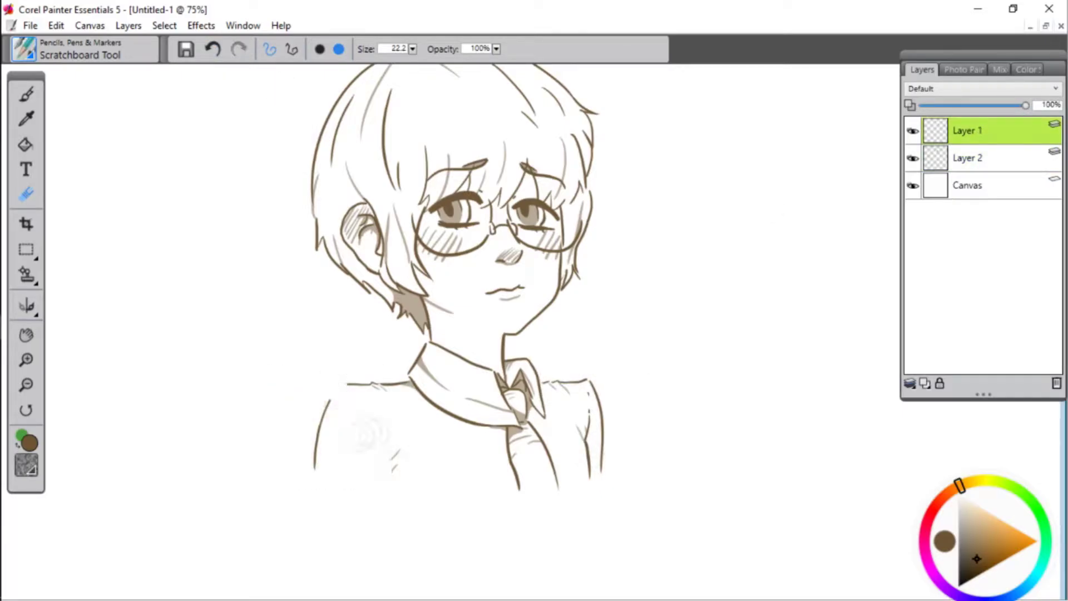
{"action": "left_click_drag", "start_coordinate": [327, 401], "coordinate": [315, 483]}
{"action": "left_click_drag", "start_coordinate": [593, 383], "coordinate": [595, 474]}
{"action": "left_click", "coordinate": [1008, 160]}
{"action": "left_click_drag", "start_coordinate": [579, 424], "coordinate": [585, 453]}
{"action": "left_click_drag", "start_coordinate": [399, 448], "coordinate": [394, 470]}
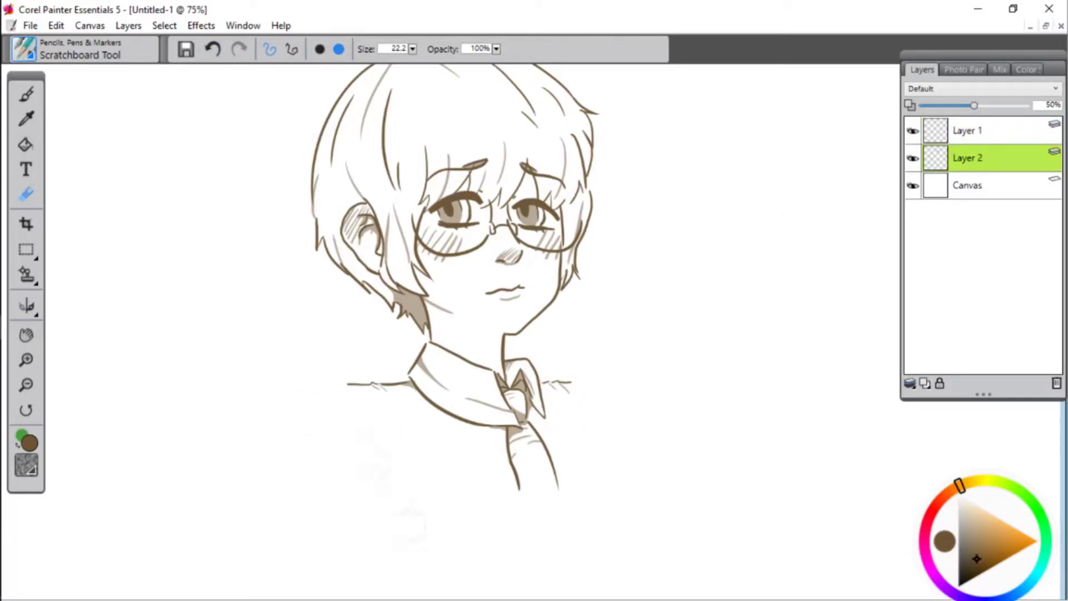
- Try sketching an open jacket with a wide neckline band and a front button around the shirt on Layer 1
{"action": "left_click", "coordinate": [982, 133]}
{"action": "key", "text": "b"}
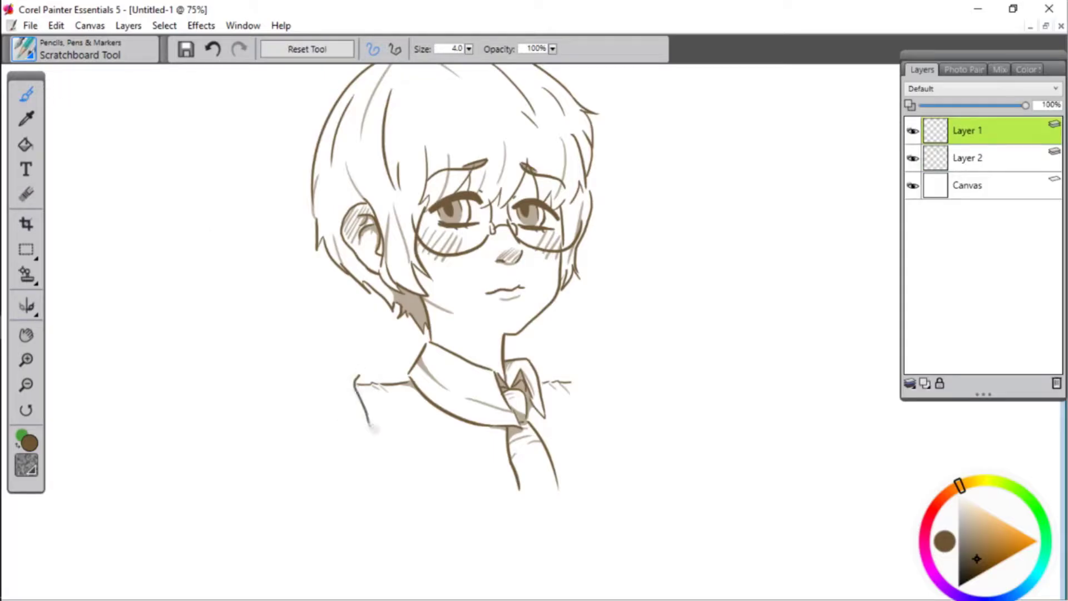
{"action": "left_click_drag", "start_coordinate": [368, 421], "coordinate": [558, 497]}
{"action": "left_click_drag", "start_coordinate": [573, 372], "coordinate": [557, 502]}
{"action": "left_click_drag", "start_coordinate": [405, 368], "coordinate": [337, 433]}
{"action": "left_click_drag", "start_coordinate": [340, 446], "coordinate": [420, 508]}
{"action": "left_click_drag", "start_coordinate": [610, 394], "coordinate": [584, 488]}
{"action": "left_click", "coordinate": [212, 49]}
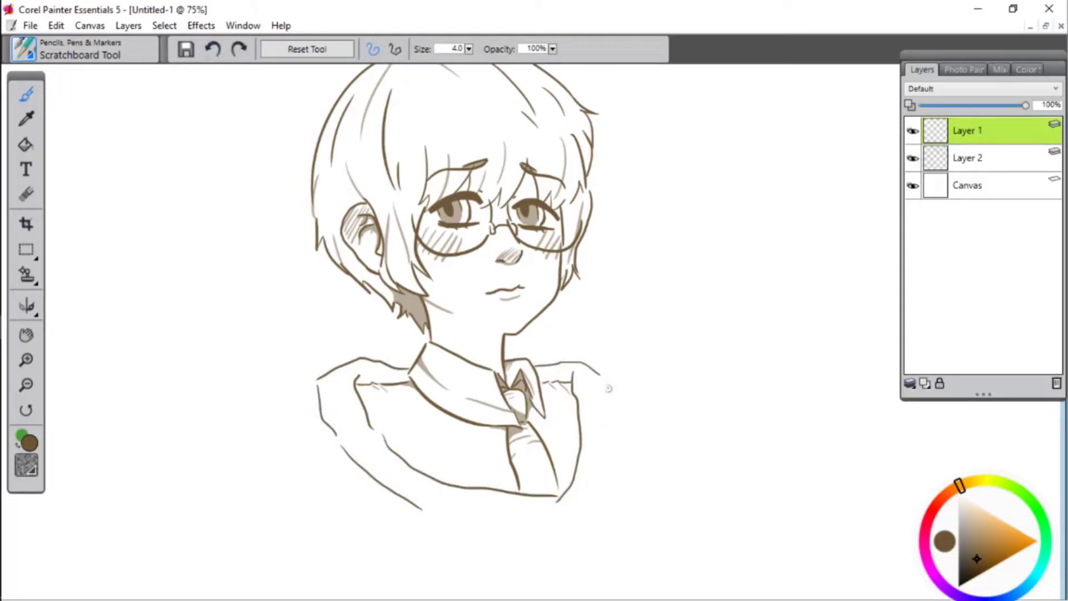
{"action": "left_click_drag", "start_coordinate": [610, 382], "coordinate": [581, 516]}
{"action": "mouse_move", "coordinate": [437, 512]}
{"action": "left_mouse_down"}
{"action": "mouse_move", "coordinate": [537, 531]}
{"action": "mouse_move", "coordinate": [549, 571]}
{"action": "left_mouse_up"}
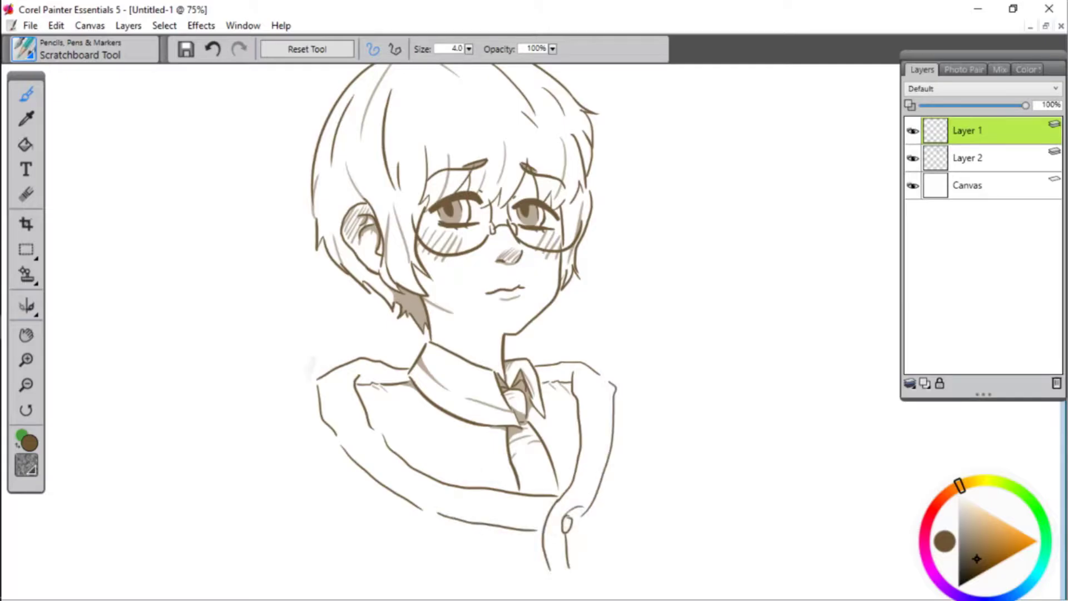
- Try adding rounded sleeves outside the jacket band, and undo the whole jacket sketch
{"action": "left_click_drag", "start_coordinate": [316, 392], "coordinate": [277, 524]}
{"action": "left_click_drag", "start_coordinate": [624, 394], "coordinate": [643, 509]}
{"action": "left_click", "coordinate": [213, 48]}
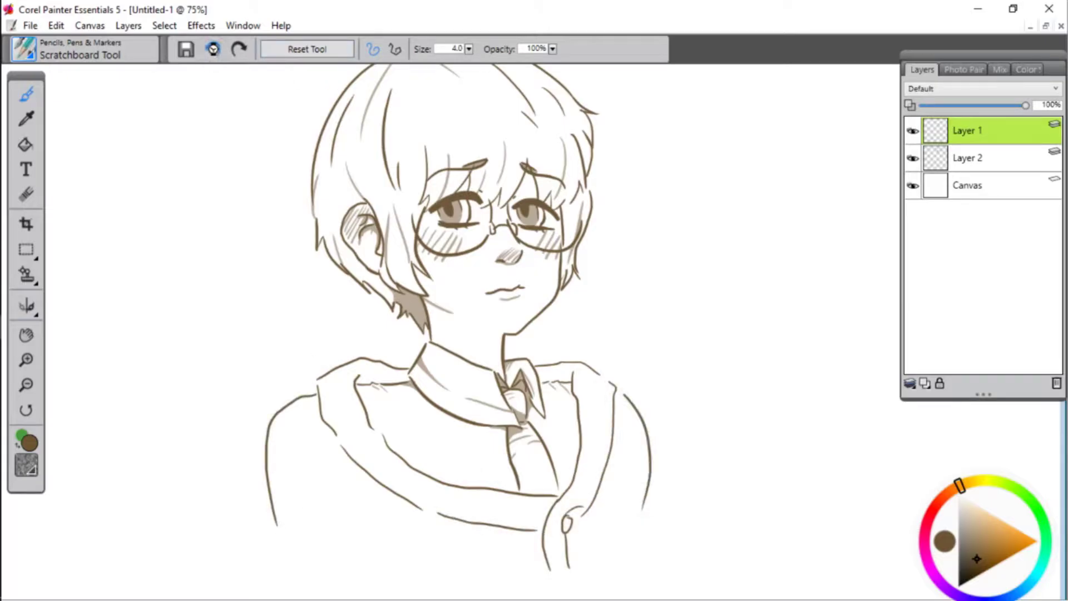
{"action": "left_click", "coordinate": [213, 49]}
{"action": "left_click", "coordinate": [240, 49]}
{"action": "left_click", "coordinate": [239, 49]}
{"action": "left_click", "coordinate": [240, 49]}
{"action": "left_click", "coordinate": [240, 49]}
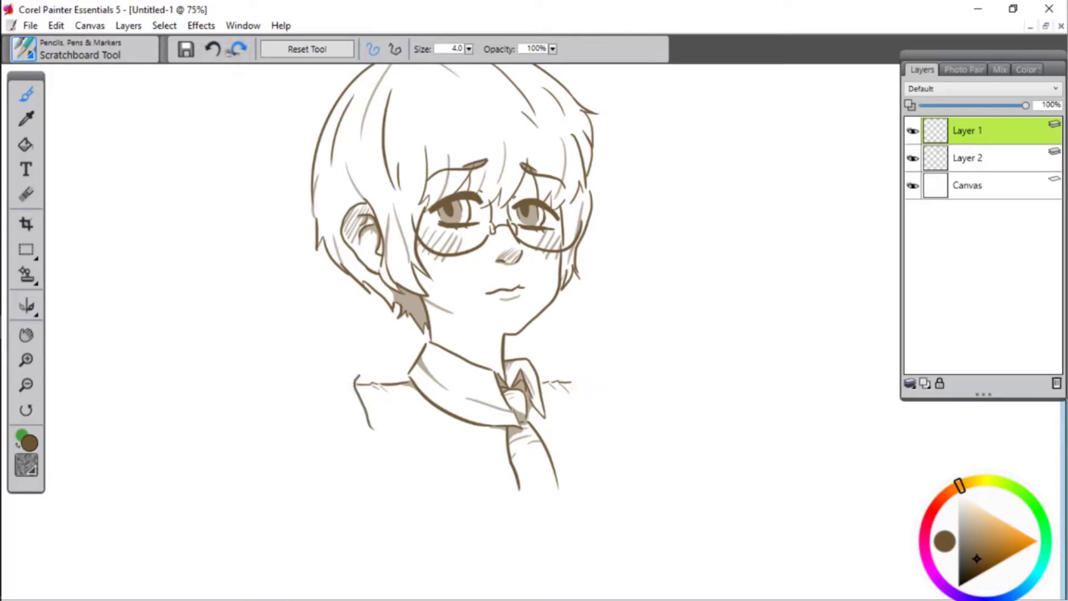
{"action": "left_click", "coordinate": [213, 49]}
- Extend both shoulder lines outward almost horizontally on Layer 1
{"action": "left_click", "coordinate": [26, 335]}
{"action": "mouse_move", "coordinate": [611, 301]}
{"action": "left_mouse_down"}
{"action": "mouse_move", "coordinate": [606, 346]}
{"action": "mouse_move", "coordinate": [592, 327]}
{"action": "mouse_move", "coordinate": [615, 346]}
{"action": "left_mouse_up"}
{"action": "left_click", "coordinate": [27, 94]}
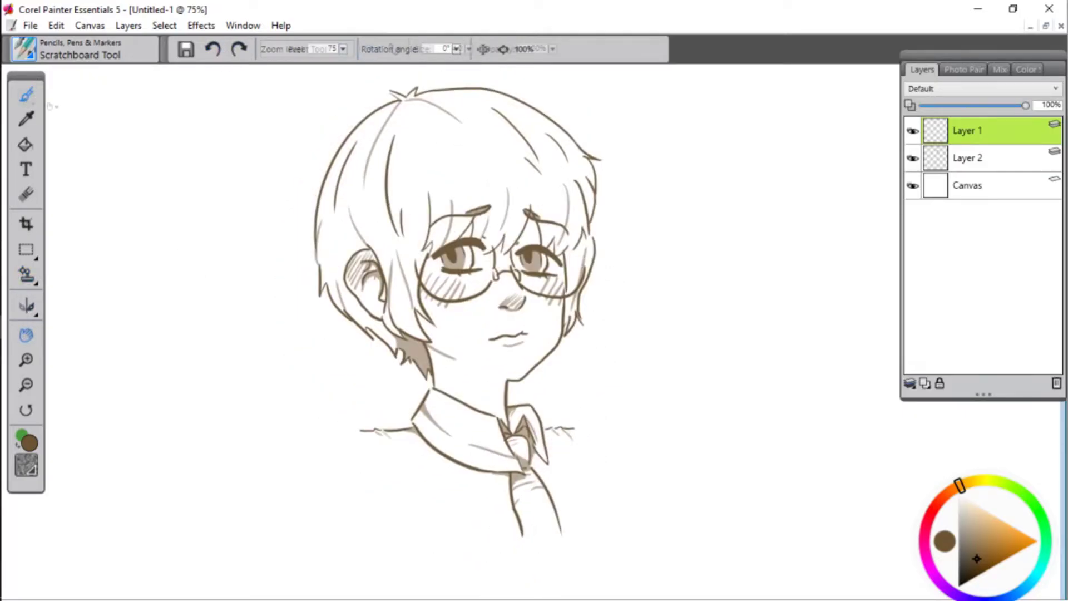
{"action": "left_click", "coordinate": [213, 49]}
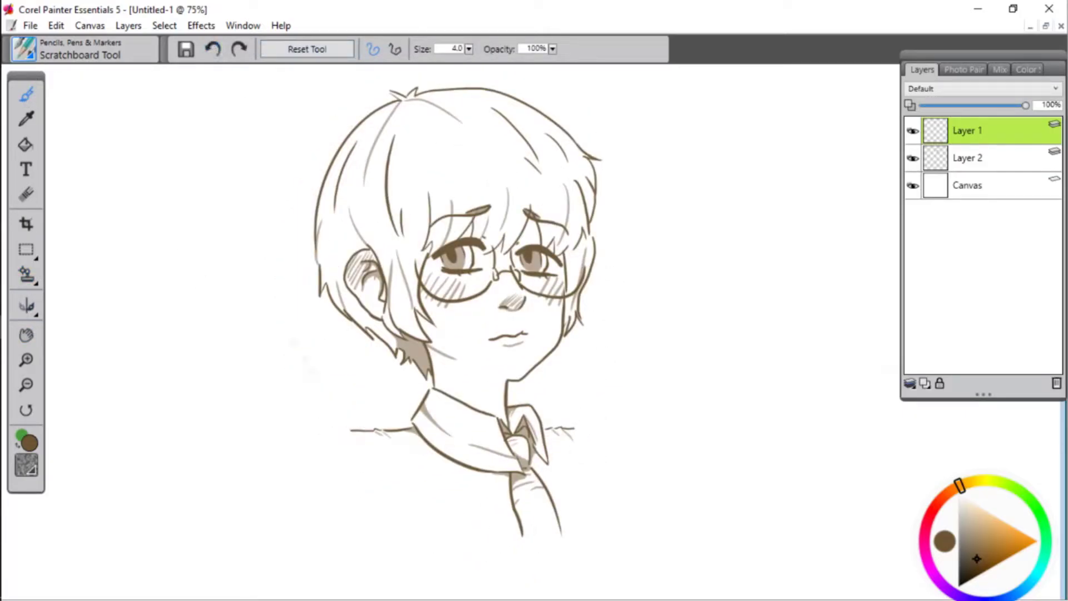
{"action": "left_click_drag", "start_coordinate": [356, 431], "coordinate": [298, 424]}
- Crop the image to a tight portrait frame around the head, collar and upper tie
{"action": "key", "text": "c"}
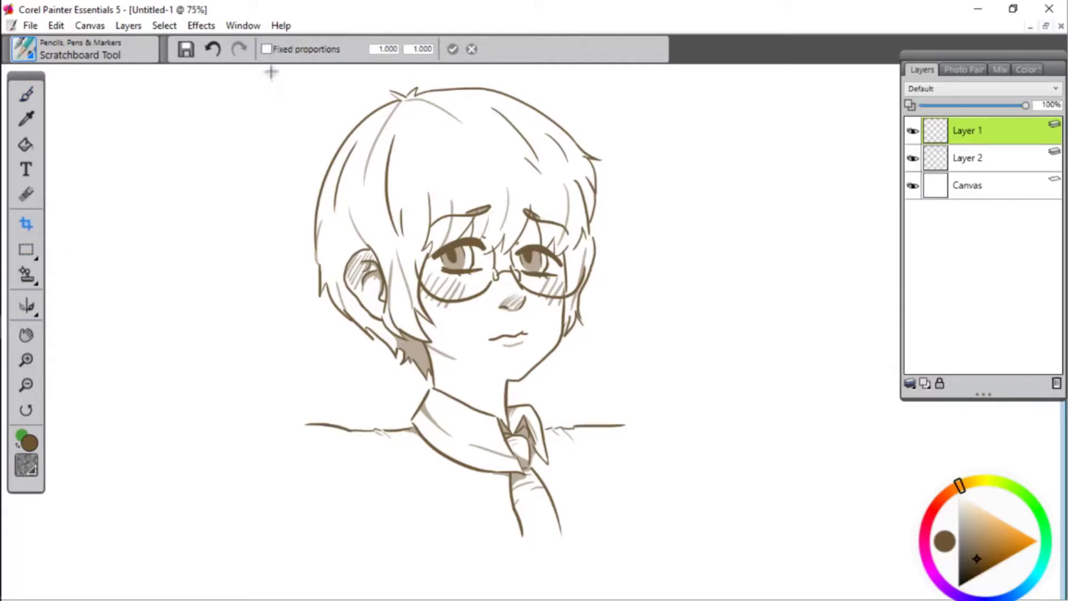
{"action": "mouse_move", "coordinate": [273, 69]}
{"action": "left_mouse_down"}
{"action": "mouse_move", "coordinate": [603, 543]}
{"action": "mouse_move", "coordinate": [604, 520]}
{"action": "left_mouse_up"}
{"action": "left_click_drag", "start_coordinate": [274, 300], "coordinate": [311, 300]}
{"action": "left_click_drag", "start_coordinate": [458, 528], "coordinate": [467, 510]}
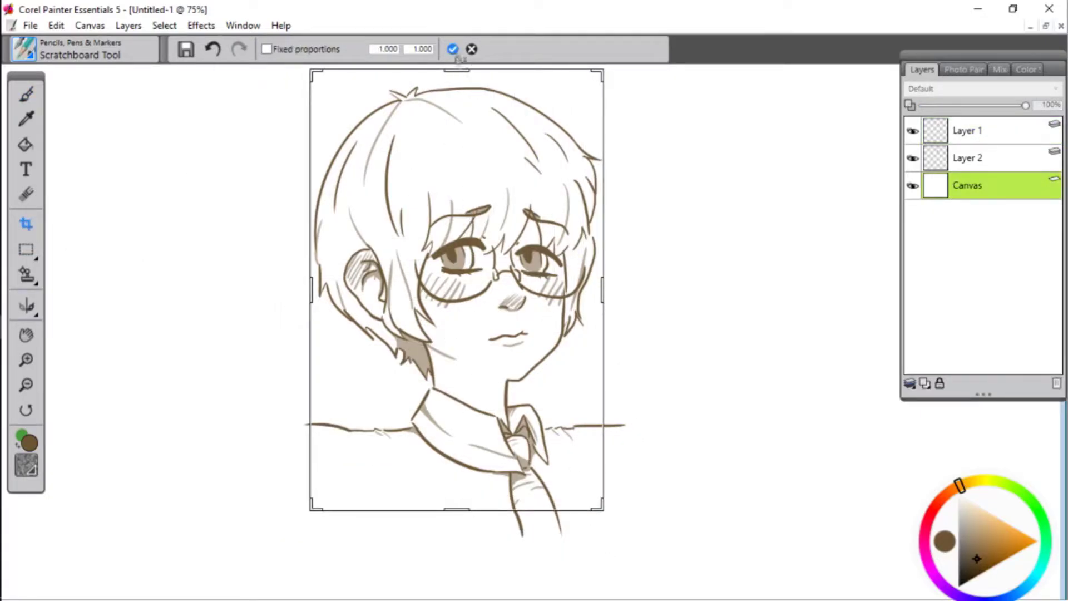
{"action": "left_click", "coordinate": [453, 49]}
- Erase the remaining shoulder lines on Layer 1 and the small shoulder creases on Layer 2
{"action": "left_click", "coordinate": [26, 194]}
{"action": "left_click", "coordinate": [986, 137]}
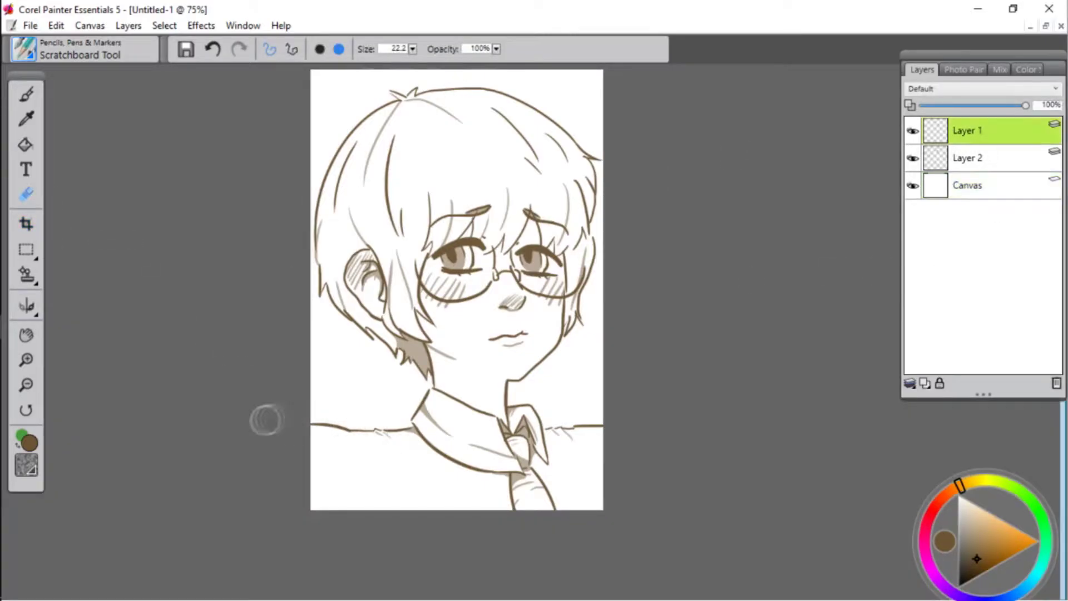
{"action": "mouse_move", "coordinate": [303, 425]}
{"action": "left_mouse_down"}
{"action": "mouse_move", "coordinate": [373, 443]}
{"action": "mouse_move", "coordinate": [403, 436]}
{"action": "mouse_move", "coordinate": [406, 421]}
{"action": "mouse_move", "coordinate": [382, 436]}
{"action": "left_mouse_up"}
{"action": "left_click", "coordinate": [994, 162]}
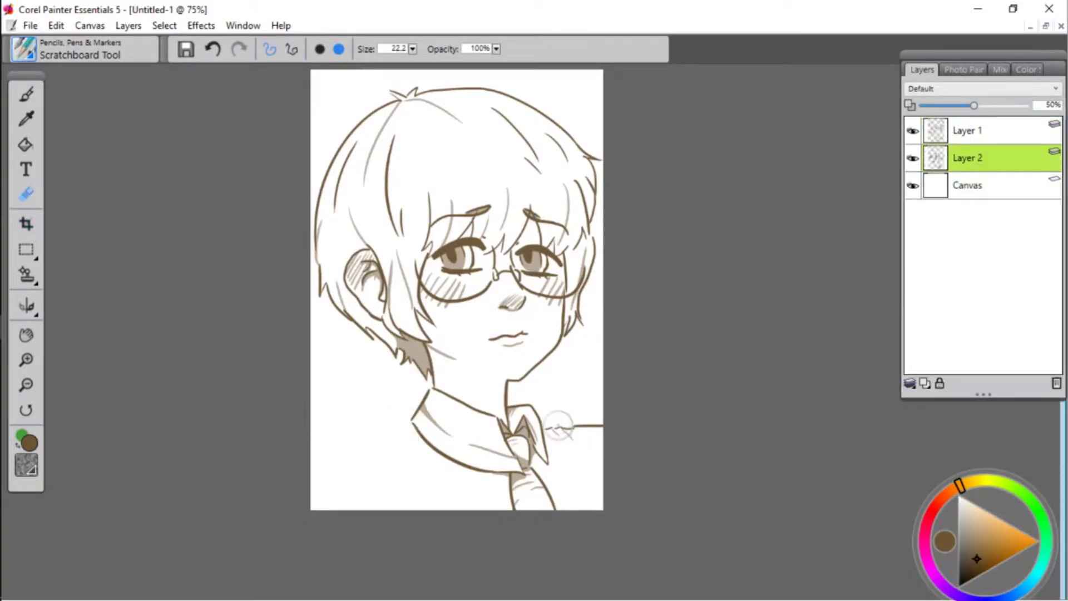
{"action": "left_click", "coordinate": [991, 133]}
{"action": "mouse_move", "coordinate": [561, 425]}
{"action": "left_mouse_down"}
{"action": "mouse_move", "coordinate": [587, 436]}
{"action": "mouse_move", "coordinate": [561, 425]}
{"action": "left_mouse_up"}
- Draw steeply sloping shoulders from the collar to the image edges on Layer 1, and add light collar creases on Layer 2
{"action": "left_click", "coordinate": [26, 94]}
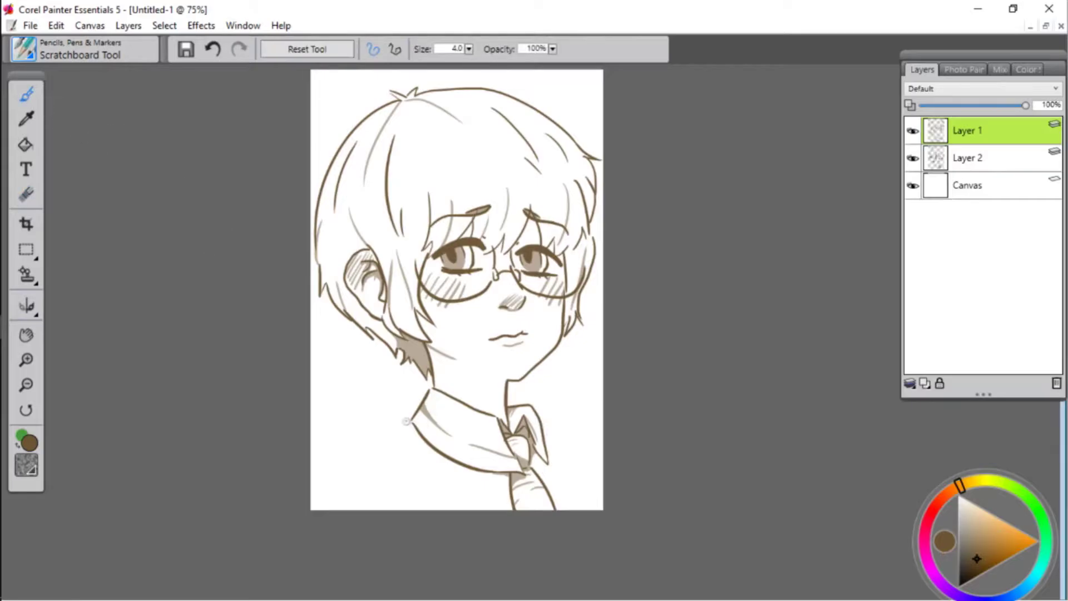
{"action": "left_click_drag", "start_coordinate": [407, 424], "coordinate": [315, 484]}
{"action": "left_click_drag", "start_coordinate": [553, 431], "coordinate": [603, 474]}
{"action": "left_click", "coordinate": [963, 158]}
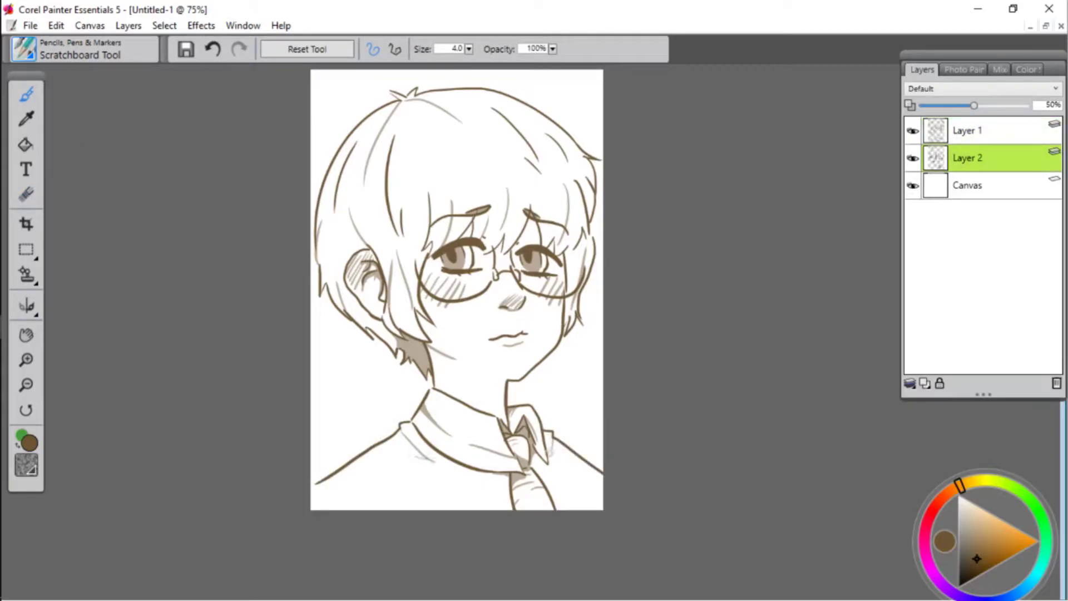
- Paint orange-brown hair colour on the Canvas layer along the inner edge of the face-framing lock and the nape, tidying the edge
{"action": "left_click", "coordinate": [968, 184]}
{"action": "left_click", "coordinate": [1021, 69]}
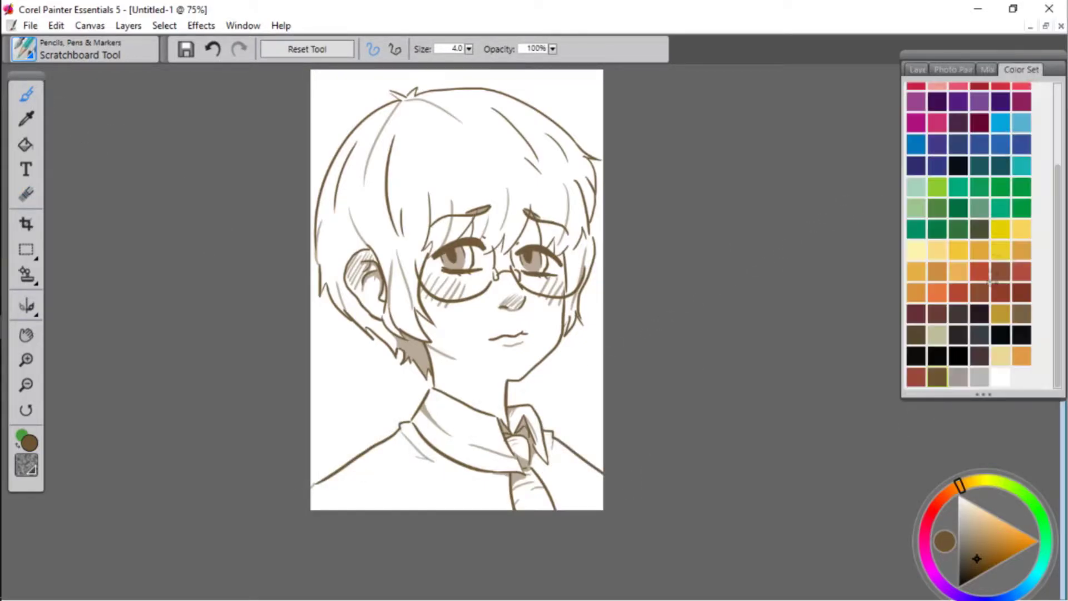
{"action": "left_click", "coordinate": [951, 285]}
{"action": "left_click", "coordinate": [26, 360]}
{"action": "left_click", "coordinate": [26, 360]}
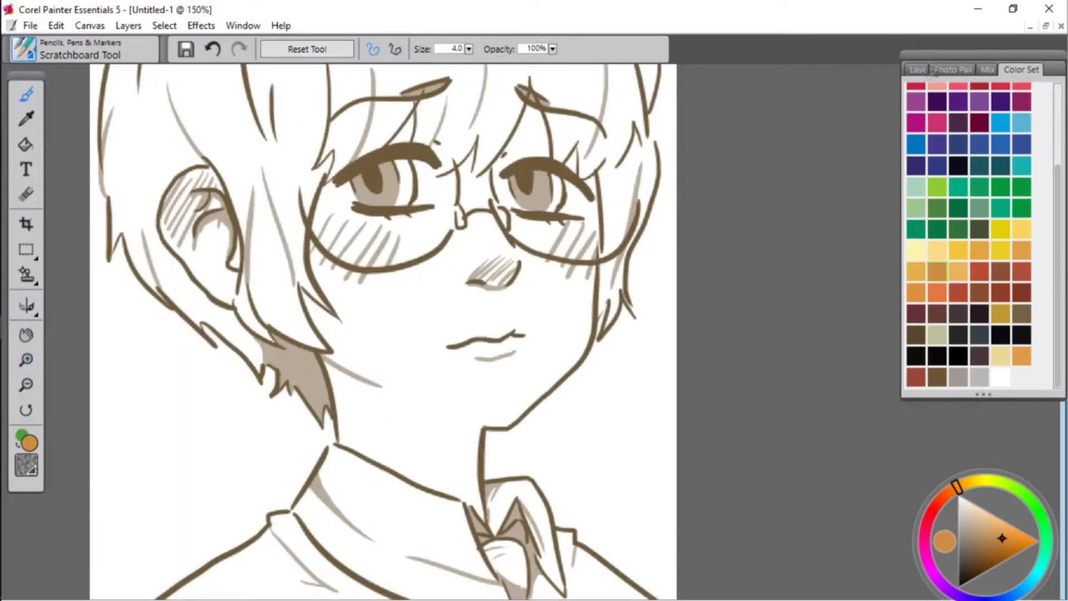
{"action": "left_click", "coordinate": [917, 70]}
{"action": "mouse_move", "coordinate": [334, 150]}
{"action": "left_mouse_down"}
{"action": "mouse_move", "coordinate": [309, 192]}
{"action": "mouse_move", "coordinate": [300, 292]}
{"action": "mouse_move", "coordinate": [331, 413]}
{"action": "left_mouse_up"}
{"action": "left_click", "coordinate": [913, 186]}
{"action": "left_click", "coordinate": [913, 187]}
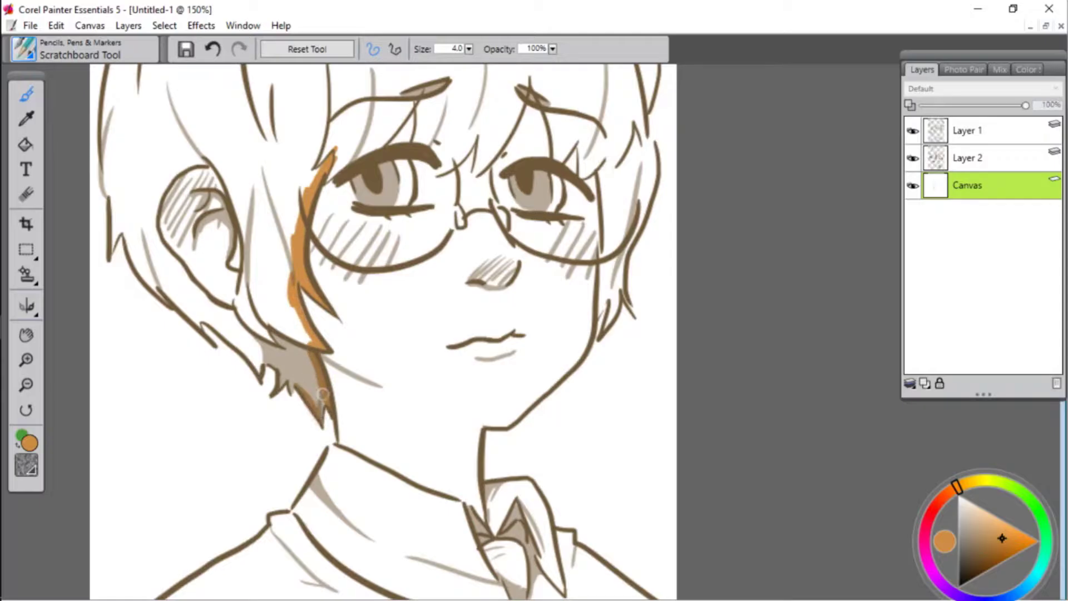
{"action": "left_click", "coordinate": [26, 193]}
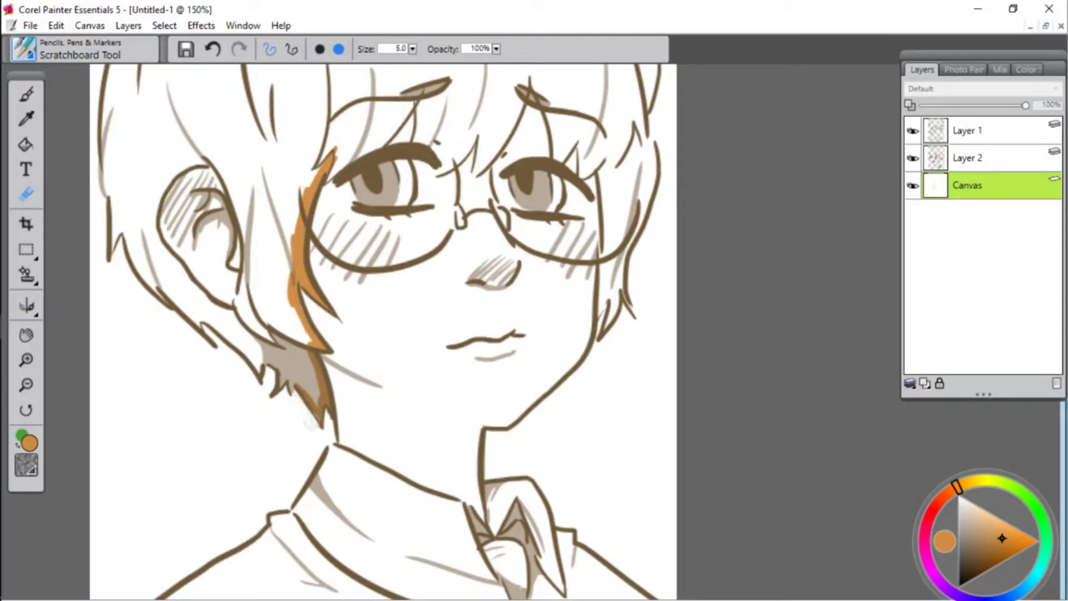
- Paint an orange-brown hair border around the ear and along the lock in front of it on the Canvas layer
{"action": "left_click", "coordinate": [28, 337]}
{"action": "mouse_move", "coordinate": [282, 226]}
{"action": "left_mouse_down"}
{"action": "mouse_move", "coordinate": [325, 299]}
{"action": "mouse_move", "coordinate": [308, 275]}
{"action": "mouse_move", "coordinate": [303, 409]}
{"action": "left_mouse_up"}
{"action": "left_click", "coordinate": [26, 95]}
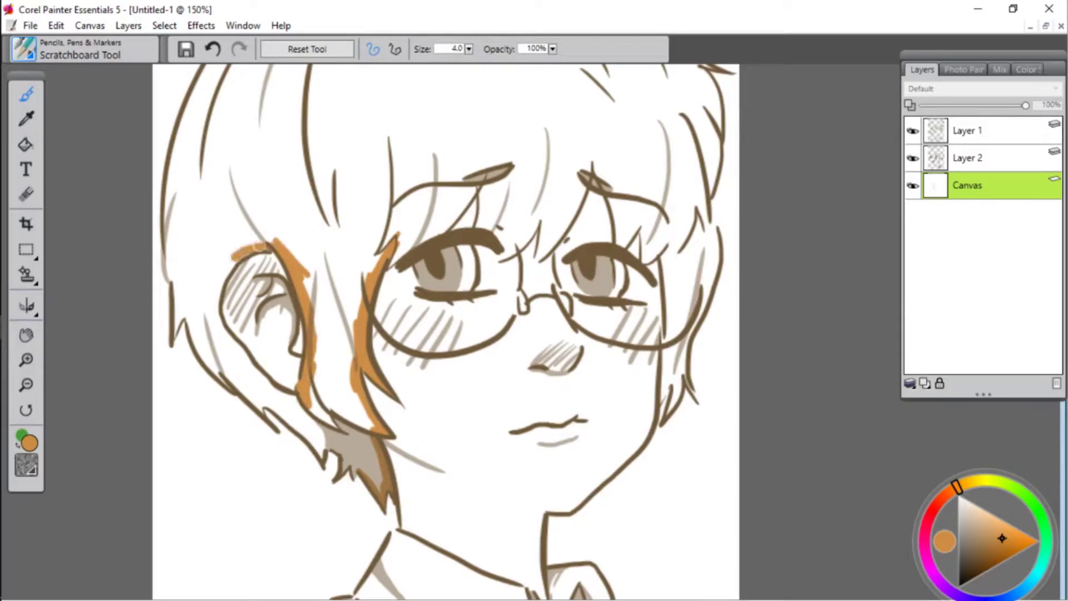
{"action": "mouse_move", "coordinate": [261, 245]}
{"action": "left_mouse_down"}
{"action": "mouse_move", "coordinate": [215, 306]}
{"action": "mouse_move", "coordinate": [253, 370]}
{"action": "mouse_move", "coordinate": [306, 407]}
{"action": "left_mouse_up"}
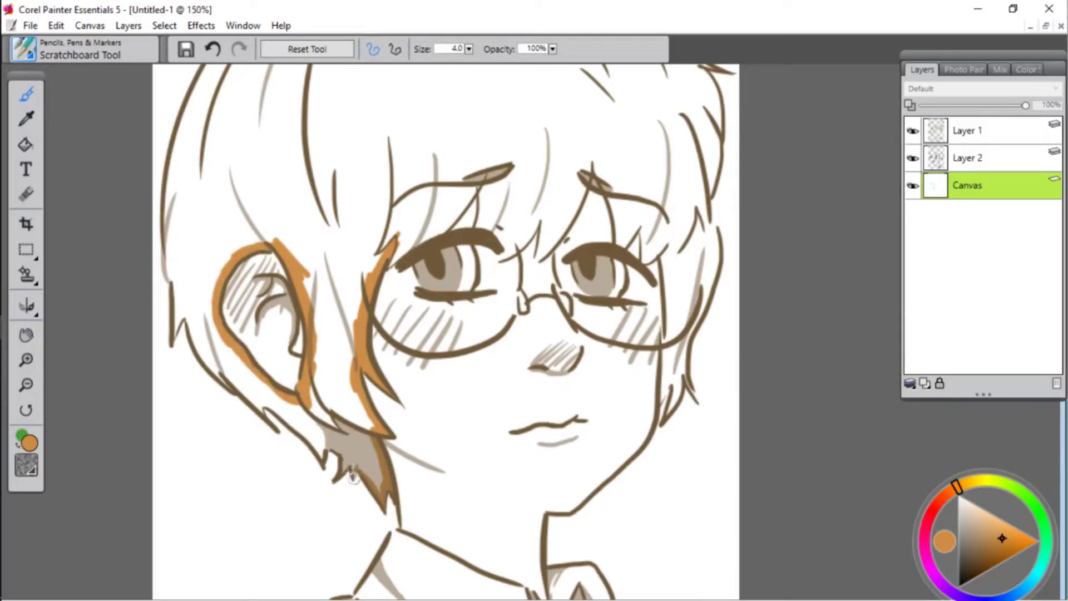
- Paint orange-brown hair borders along the nape, the lower back of the head and the fringe tips above both eyes on the Canvas layer
{"action": "left_click_drag", "start_coordinate": [352, 465], "coordinate": [263, 401]}
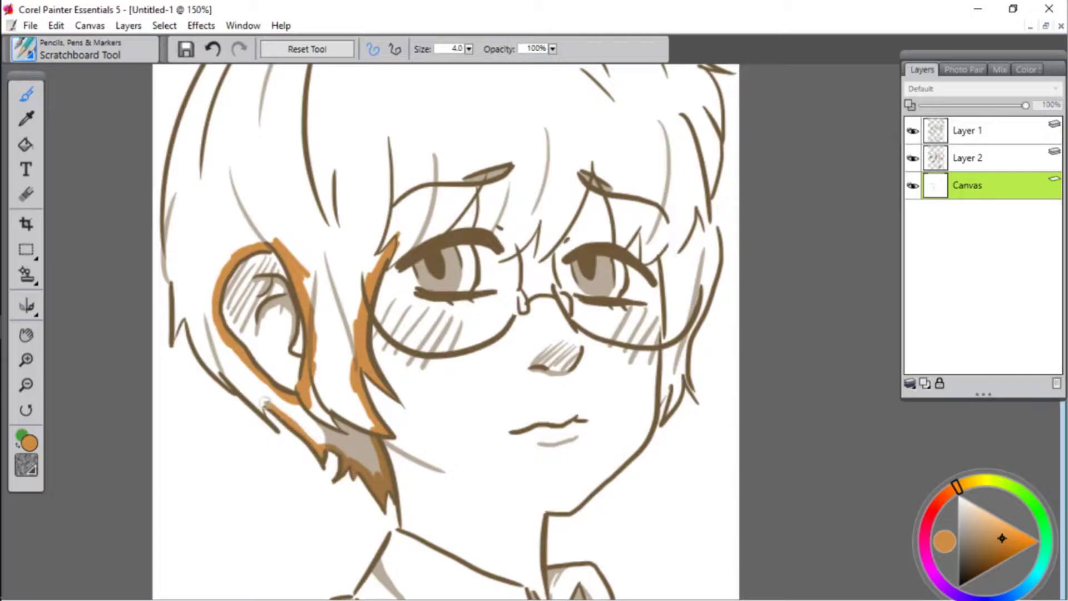
{"action": "mouse_move", "coordinate": [223, 368]}
{"action": "left_mouse_down"}
{"action": "mouse_move", "coordinate": [261, 410]}
{"action": "mouse_move", "coordinate": [212, 367]}
{"action": "mouse_move", "coordinate": [184, 311]}
{"action": "mouse_move", "coordinate": [173, 337]}
{"action": "mouse_move", "coordinate": [170, 236]}
{"action": "mouse_move", "coordinate": [185, 288]}
{"action": "left_mouse_up"}
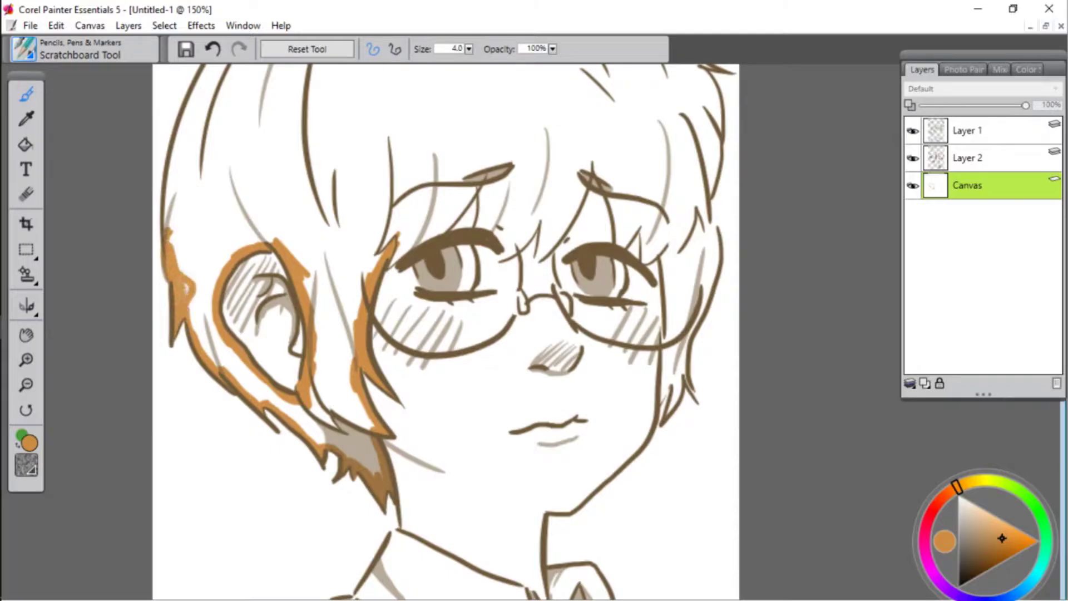
{"action": "mouse_move", "coordinate": [392, 260]}
{"action": "left_mouse_down"}
{"action": "mouse_move", "coordinate": [450, 223]}
{"action": "mouse_move", "coordinate": [483, 168]}
{"action": "mouse_move", "coordinate": [483, 230]}
{"action": "left_mouse_up"}
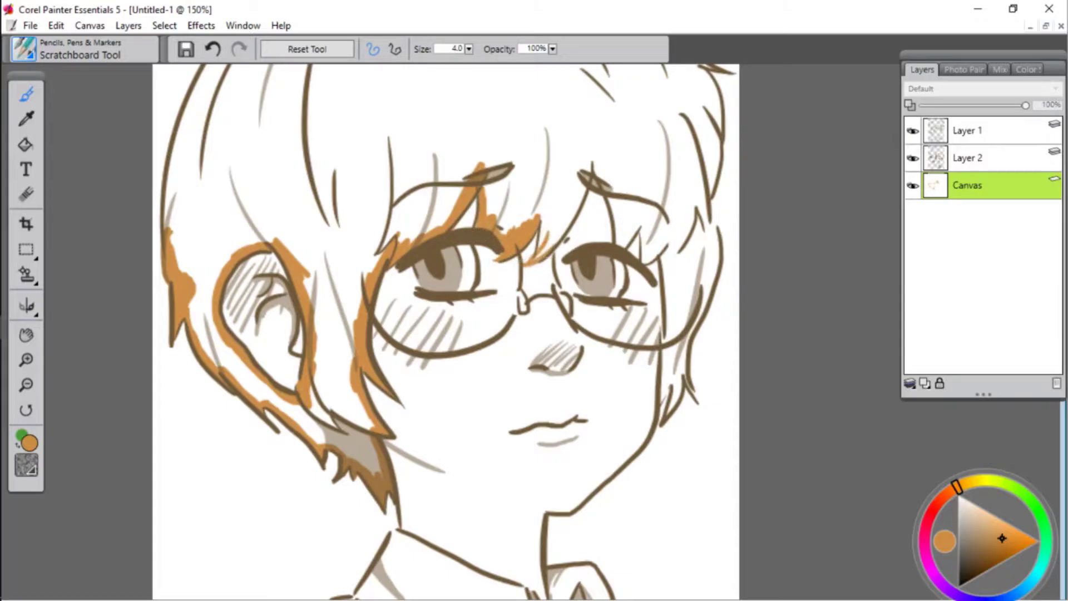
{"action": "key", "text": "n"}
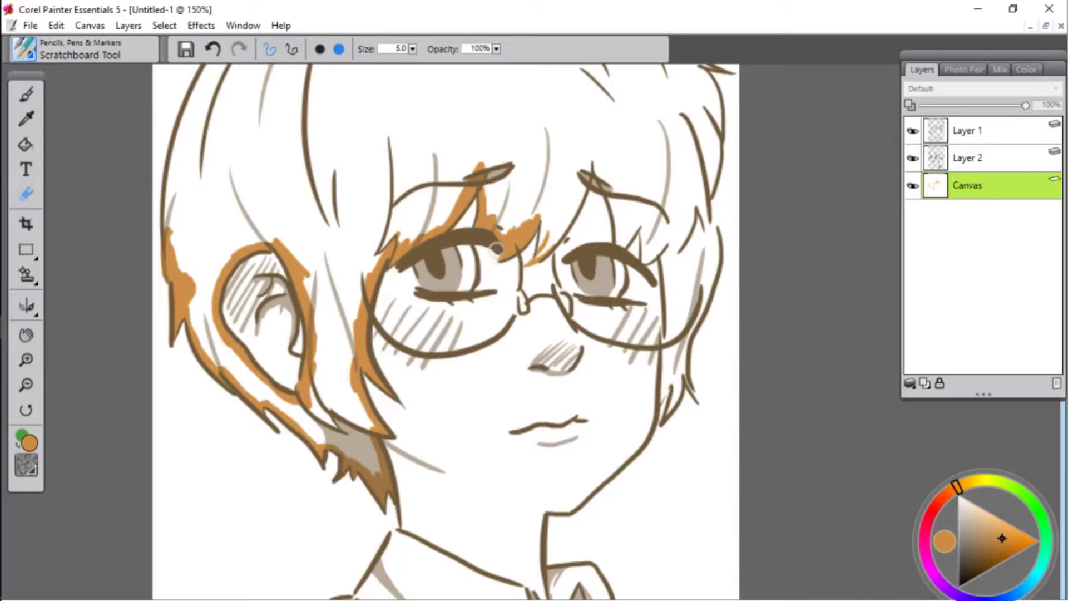
{"action": "key", "text": "b"}
{"action": "key", "text": "ctrl+z"}
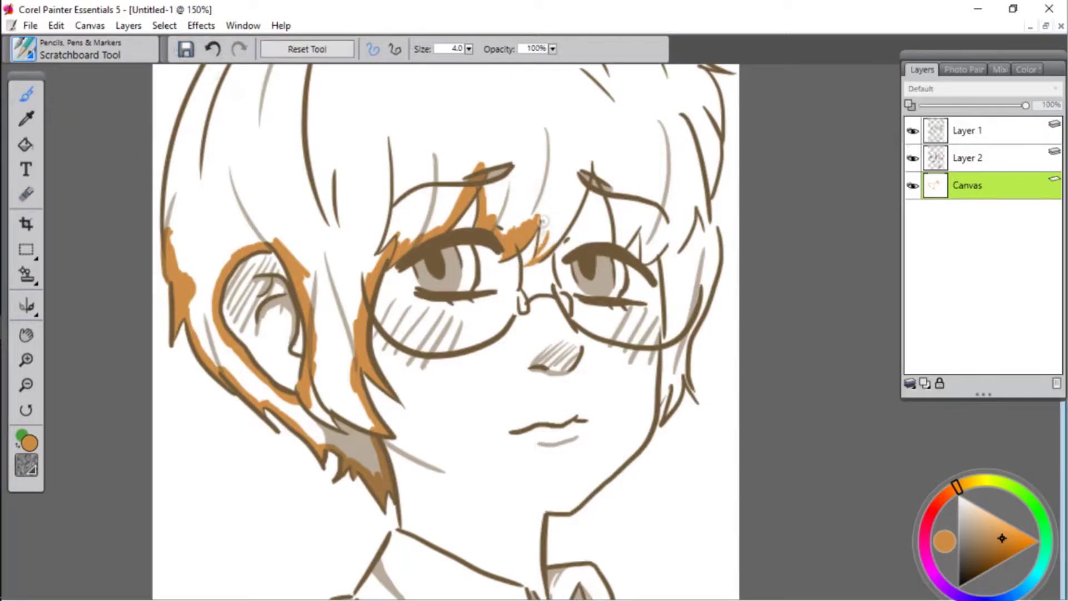
{"action": "mouse_move", "coordinate": [545, 249]}
{"action": "left_mouse_down"}
{"action": "mouse_move", "coordinate": [587, 160]}
{"action": "mouse_move", "coordinate": [622, 216]}
{"action": "mouse_move", "coordinate": [618, 249]}
{"action": "mouse_move", "coordinate": [645, 221]}
{"action": "mouse_move", "coordinate": [673, 243]}
{"action": "left_mouse_up"}
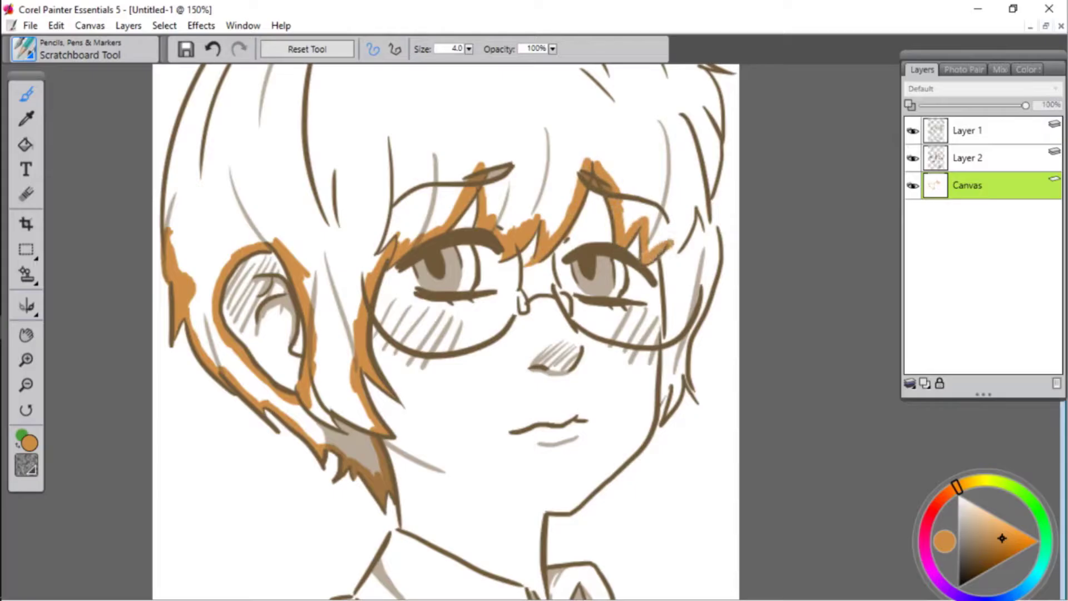
{"action": "key", "text": "n"}
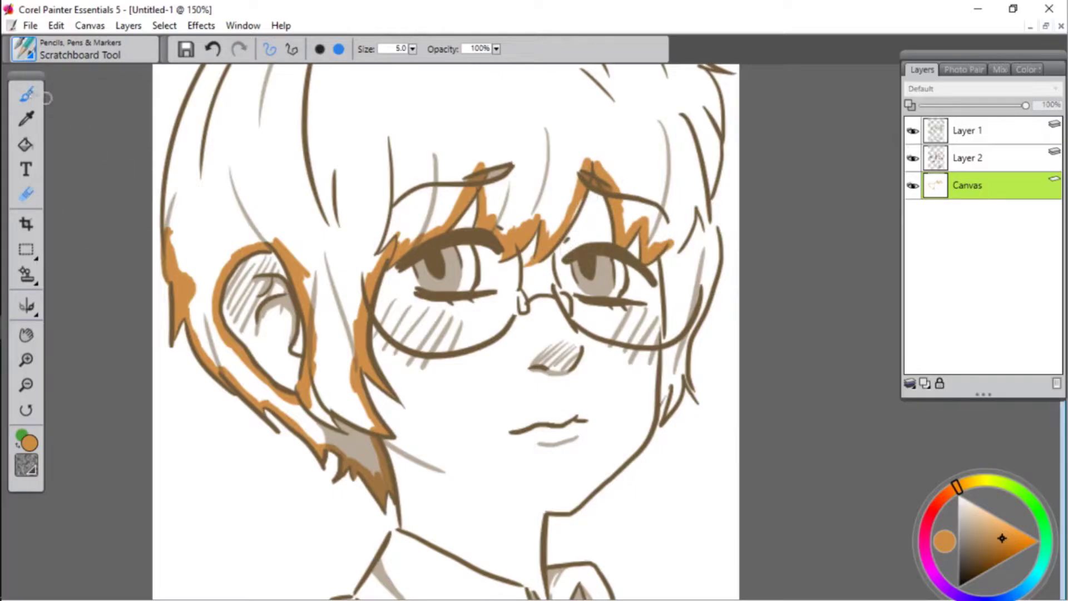
- Outline the hair lock on the far side of the face with orange-brown on the Canvas layer, following its inner and outer edges
{"action": "left_click", "coordinate": [26, 94]}
{"action": "left_click_drag", "start_coordinate": [662, 251], "coordinate": [667, 347]}
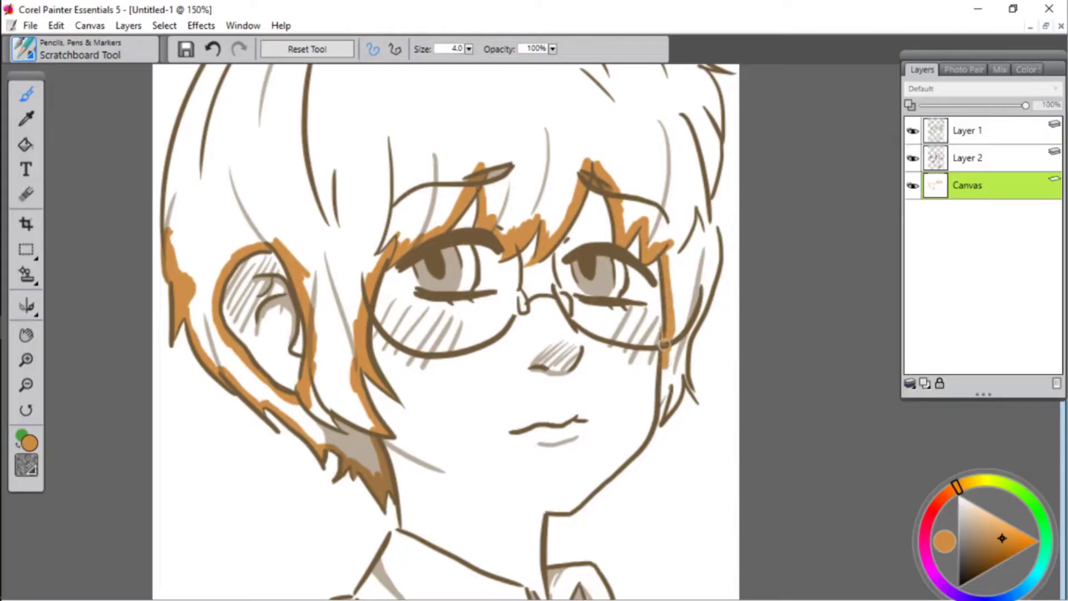
{"action": "mouse_move", "coordinate": [658, 400]}
{"action": "left_mouse_down"}
{"action": "mouse_move", "coordinate": [675, 393]}
{"action": "mouse_move", "coordinate": [706, 286]}
{"action": "left_mouse_up"}
{"action": "left_click", "coordinate": [26, 193]}
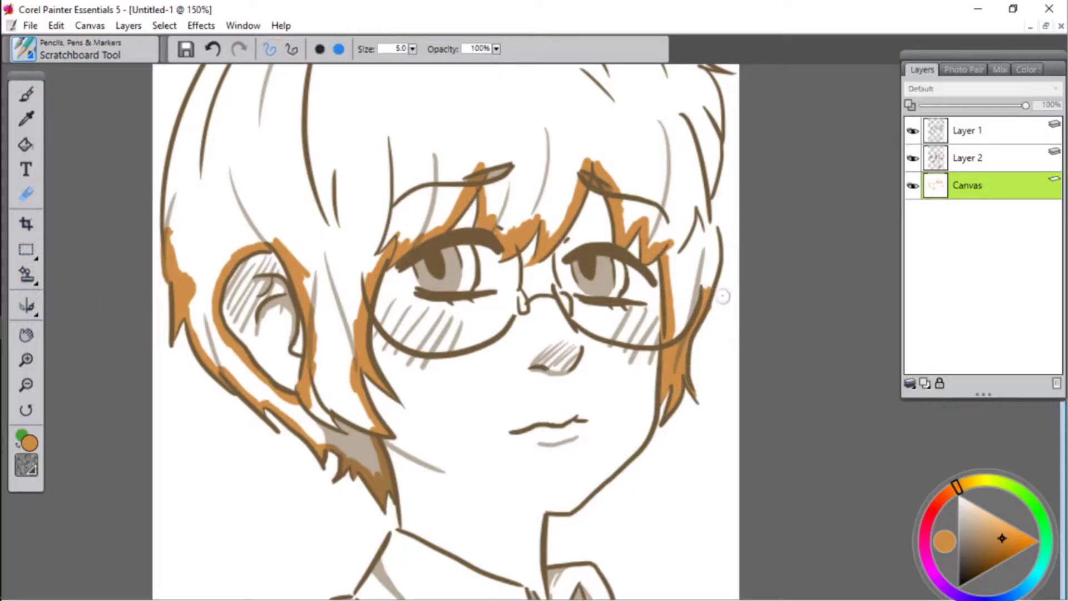
{"action": "left_click", "coordinate": [26, 94]}
{"action": "left_click_drag", "start_coordinate": [708, 217], "coordinate": [716, 260]}
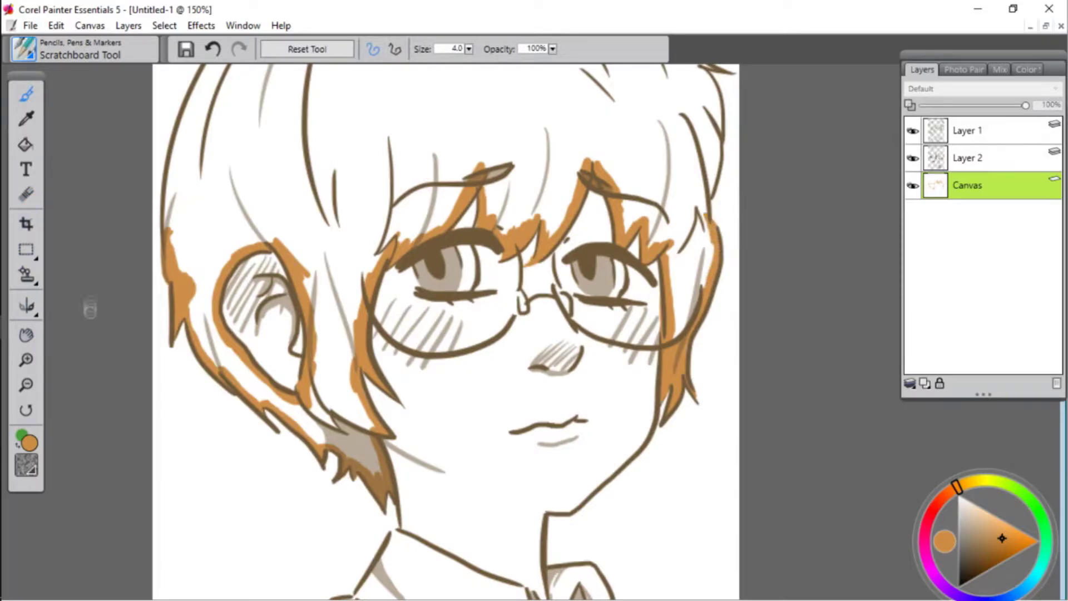
- Paint an orange-brown border along the back of the head, the crown tuft and the top of the hair to close the outline
{"action": "left_click", "coordinate": [26, 335]}
{"action": "left_click_drag", "start_coordinate": [493, 195], "coordinate": [499, 333]}
{"action": "left_click", "coordinate": [26, 94]}
{"action": "left_click_drag", "start_coordinate": [336, 84], "coordinate": [318, 76]}
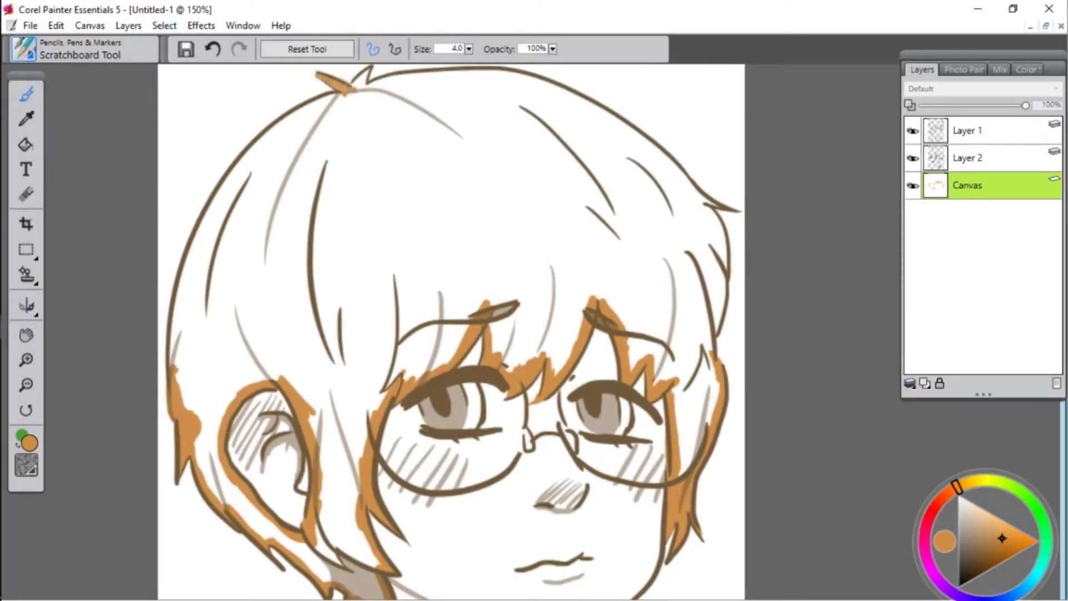
{"action": "mouse_move", "coordinate": [174, 373]}
{"action": "left_mouse_down"}
{"action": "mouse_move", "coordinate": [182, 261]}
{"action": "mouse_move", "coordinate": [233, 166]}
{"action": "mouse_move", "coordinate": [350, 98]}
{"action": "left_mouse_up"}
{"action": "key", "text": "e"}
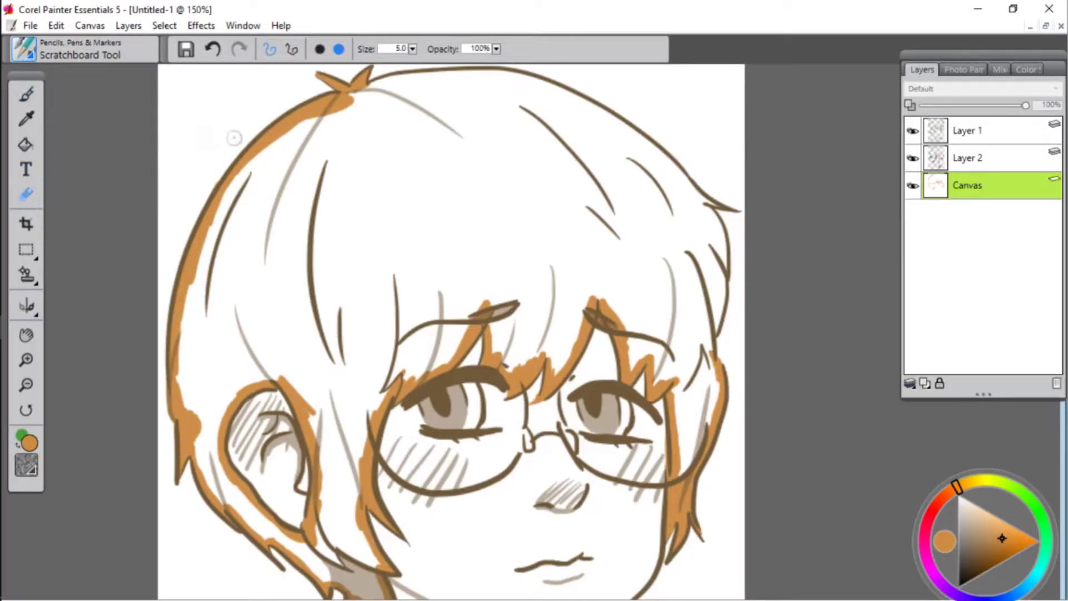
{"action": "left_click", "coordinate": [29, 95]}
{"action": "left_click_drag", "start_coordinate": [351, 100], "coordinate": [421, 76]}
{"action": "left_click_drag", "start_coordinate": [383, 83], "coordinate": [423, 93]}
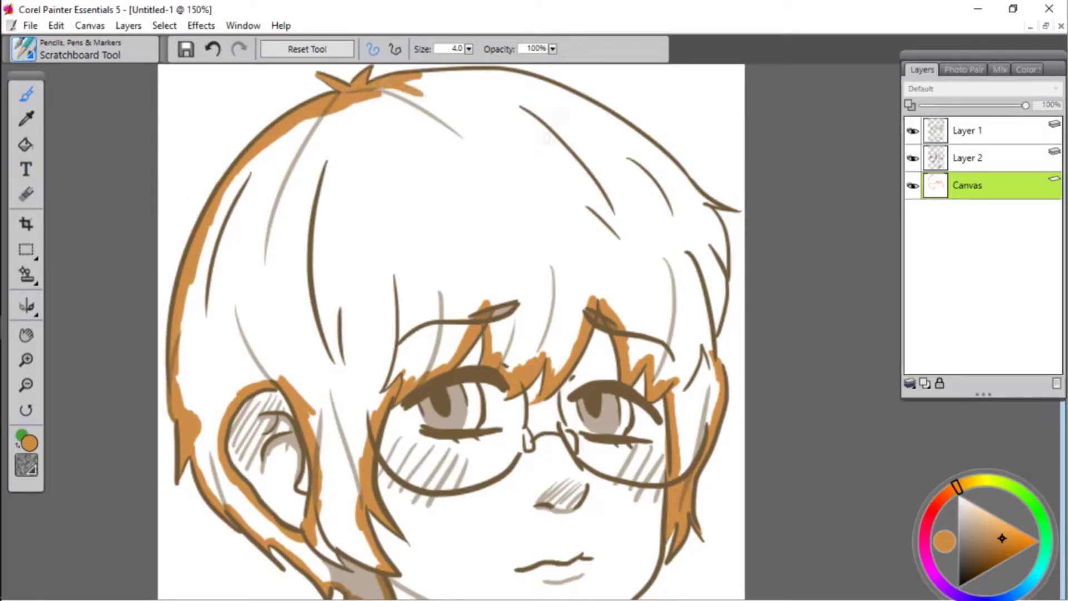
{"action": "mouse_move", "coordinate": [715, 362]}
{"action": "left_mouse_down"}
{"action": "mouse_move", "coordinate": [722, 236]}
{"action": "mouse_move", "coordinate": [705, 205]}
{"action": "mouse_move", "coordinate": [668, 159]}
{"action": "mouse_move", "coordinate": [562, 96]}
{"action": "left_mouse_up"}
{"action": "left_click_drag", "start_coordinate": [510, 73], "coordinate": [414, 78]}
{"action": "mouse_move", "coordinate": [511, 74]}
{"action": "left_mouse_down"}
{"action": "mouse_move", "coordinate": [548, 89]}
{"action": "mouse_move", "coordinate": [523, 74]}
{"action": "left_mouse_up"}
- Fill the enclosed hair area with the same orange-brown and check the nape hair for unpainted gaps
{"action": "left_click", "coordinate": [26, 145]}
{"action": "left_click", "coordinate": [328, 145]}
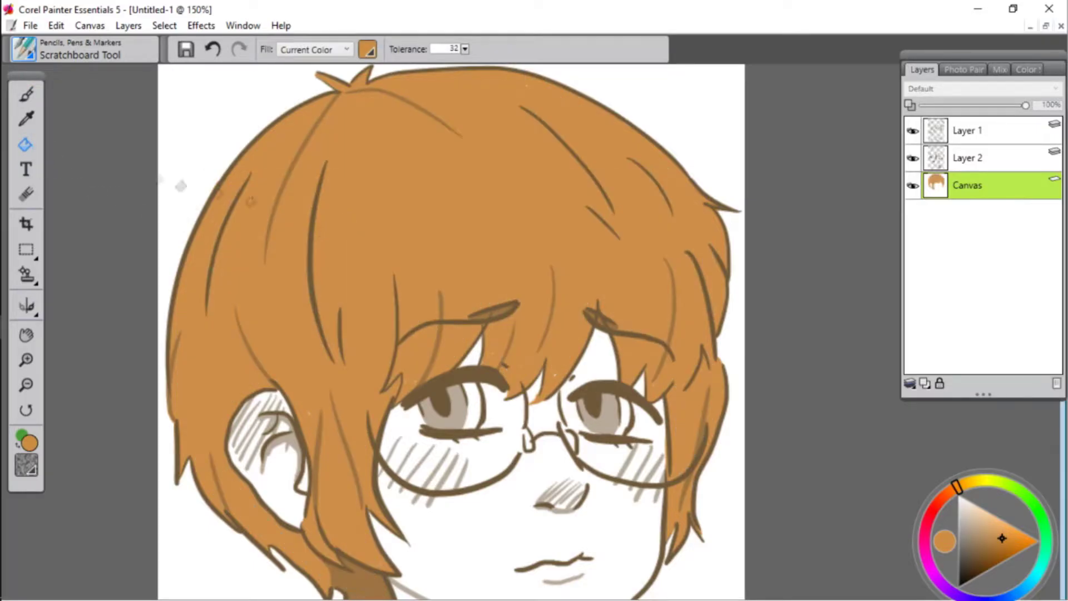
{"action": "left_click", "coordinate": [26, 335]}
{"action": "left_click_drag", "start_coordinate": [366, 304], "coordinate": [373, 208]}
{"action": "left_click", "coordinate": [26, 95]}
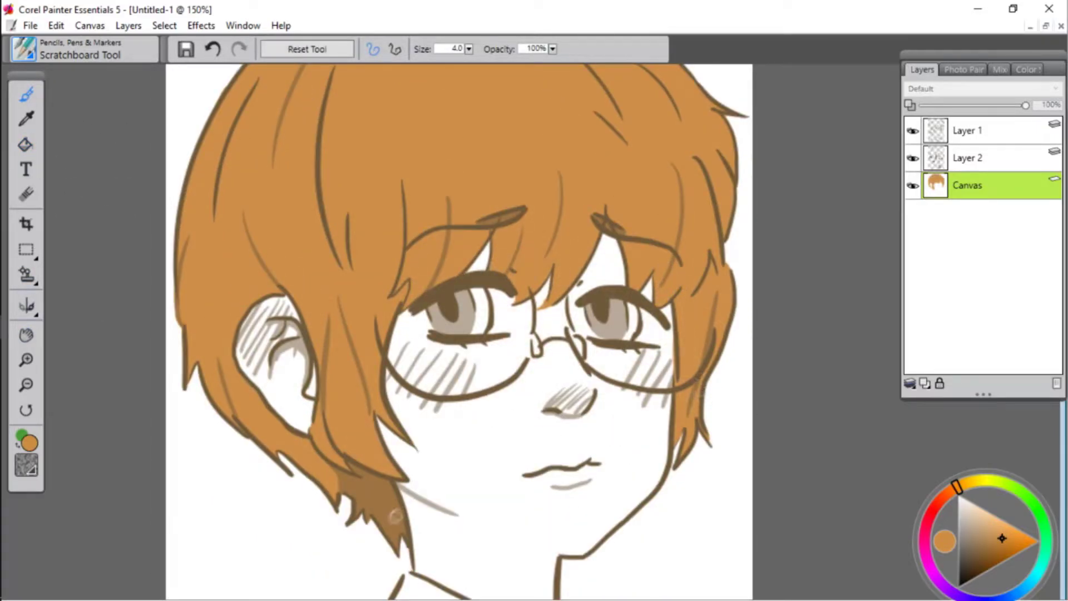
{"action": "left_click", "coordinate": [26, 335]}
{"action": "mouse_move", "coordinate": [374, 178]}
{"action": "left_mouse_down"}
{"action": "mouse_move", "coordinate": [373, 309]}
{"action": "mouse_move", "coordinate": [373, 186]}
{"action": "left_mouse_up"}
{"action": "left_click", "coordinate": [26, 95]}
- Choose a lighter golden orange and paint both irises beneath the line art
{"action": "left_click", "coordinate": [26, 334]}
{"action": "left_click_drag", "start_coordinate": [591, 482], "coordinate": [588, 405]}
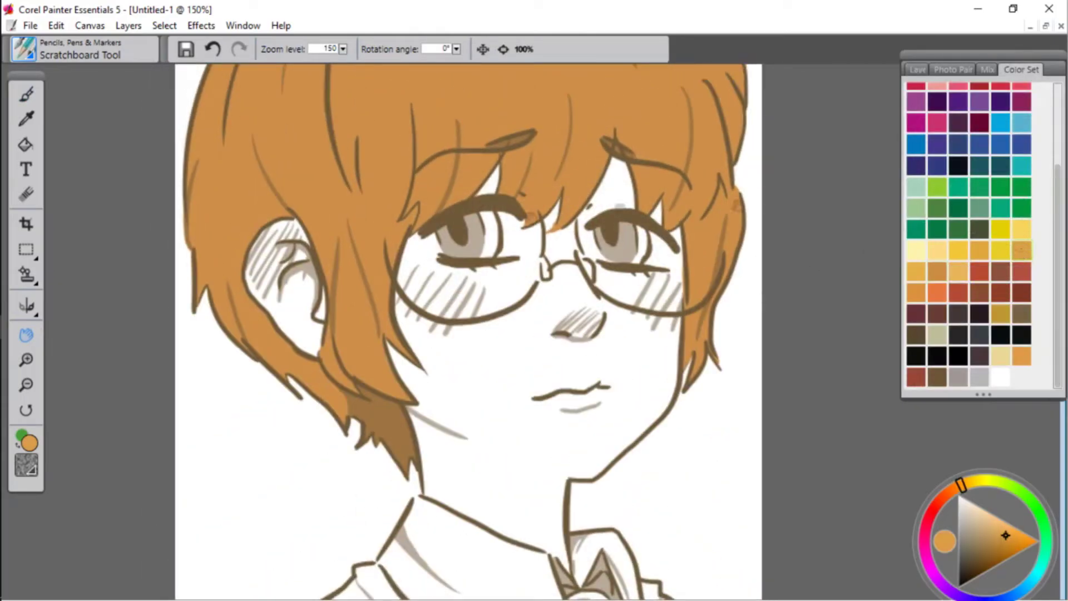
{"action": "key", "text": "b"}
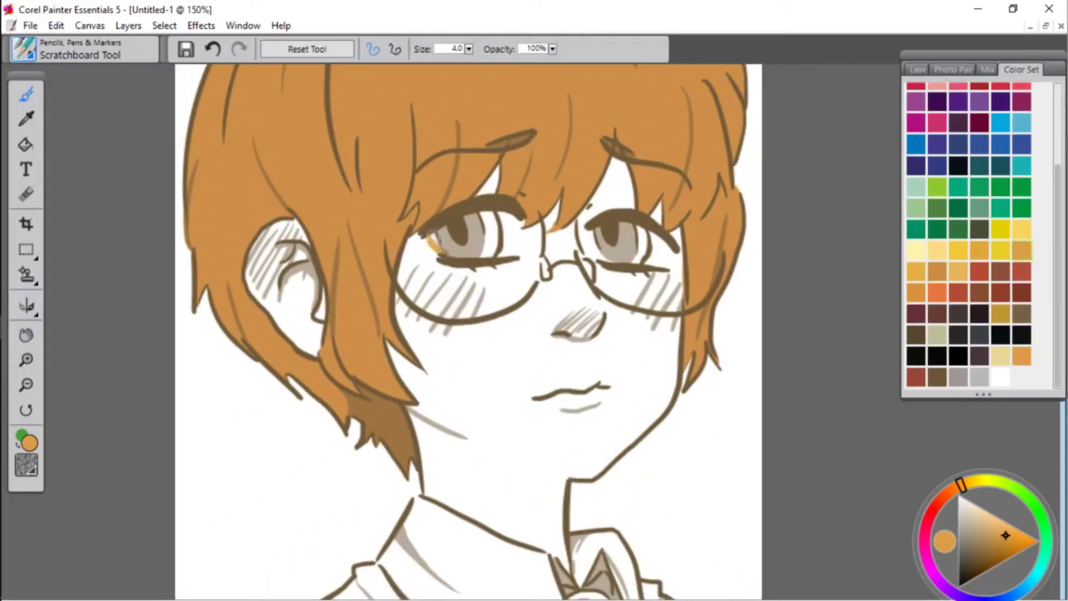
{"action": "mouse_move", "coordinate": [443, 255]}
{"action": "left_mouse_down"}
{"action": "mouse_move", "coordinate": [471, 234]}
{"action": "mouse_move", "coordinate": [487, 255]}
{"action": "left_mouse_up"}
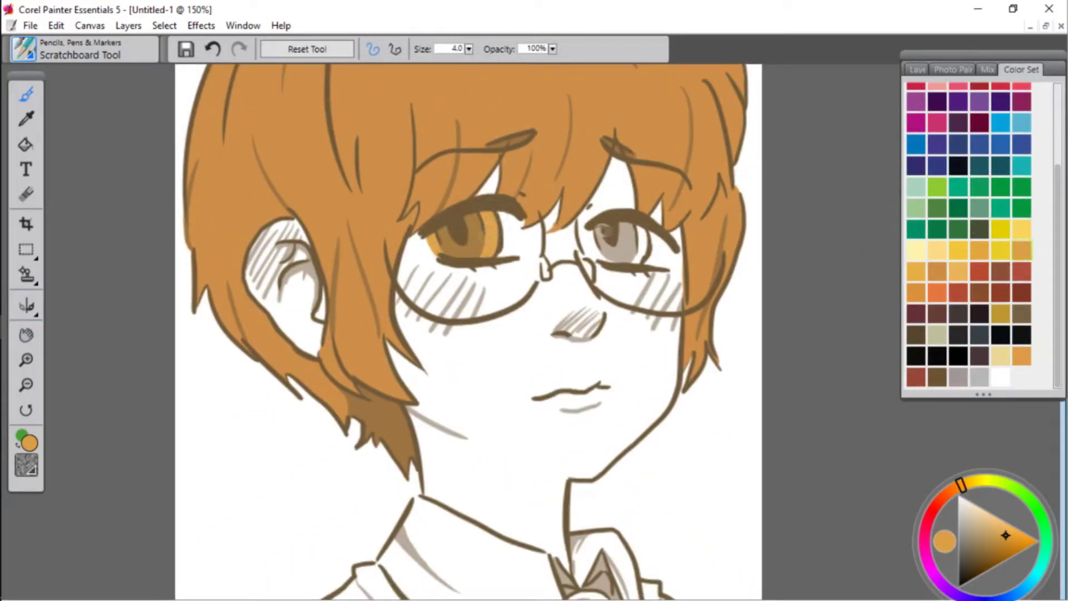
{"action": "left_click_drag", "start_coordinate": [603, 237], "coordinate": [633, 264]}
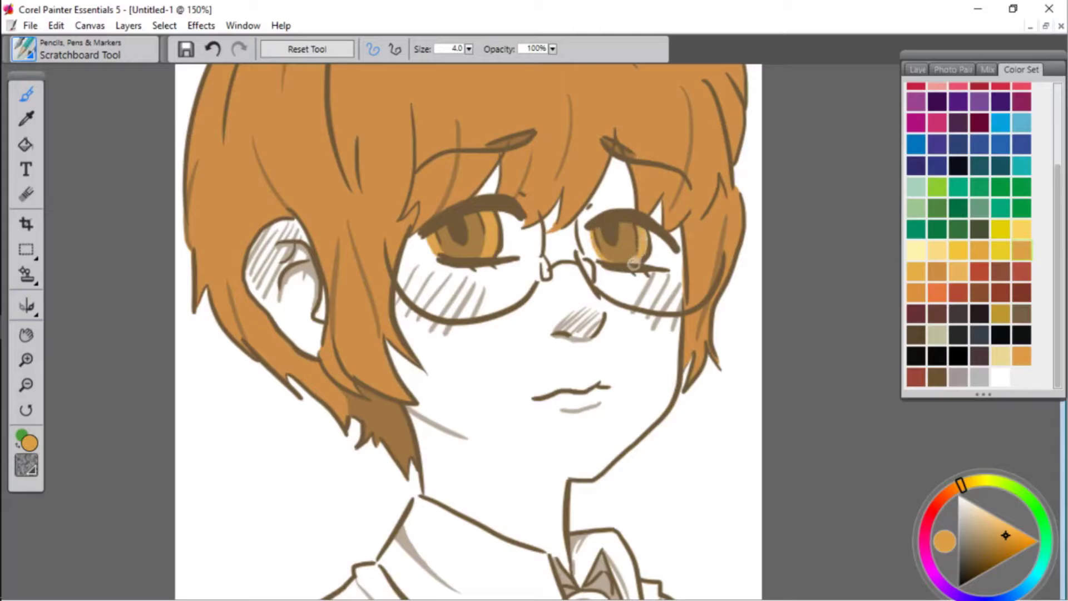
- Border the tie's knot and blade with golden orange on the Canvas layer, and fill both areas with that colour
{"action": "left_click", "coordinate": [27, 335]}
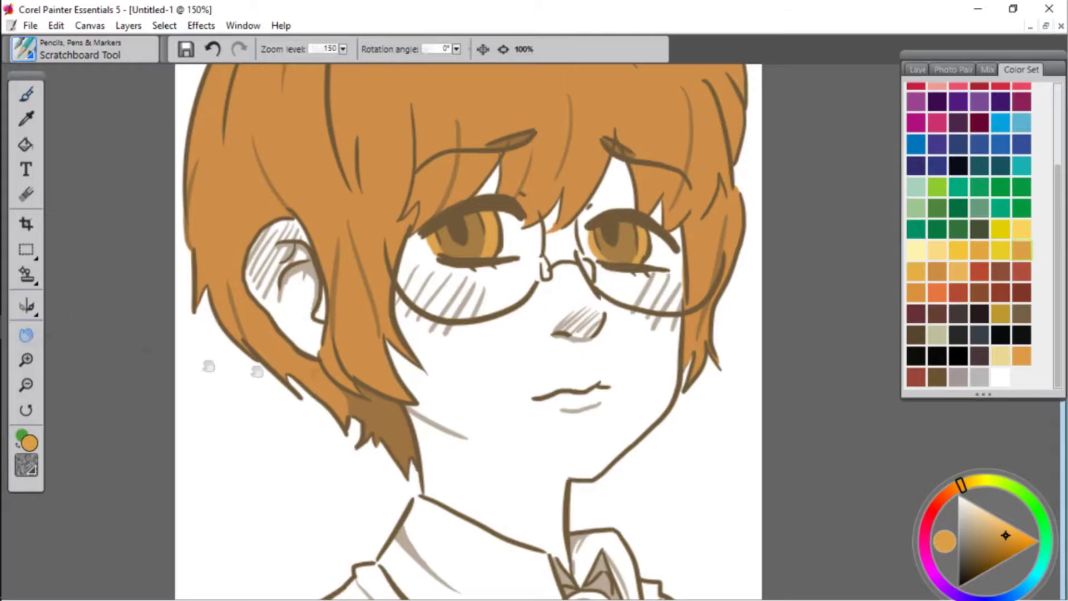
{"action": "left_click_drag", "start_coordinate": [473, 417], "coordinate": [485, 204]}
{"action": "left_click", "coordinate": [26, 95]}
{"action": "mouse_move", "coordinate": [578, 378]}
{"action": "left_mouse_down"}
{"action": "mouse_move", "coordinate": [598, 376]}
{"action": "mouse_move", "coordinate": [605, 434]}
{"action": "mouse_move", "coordinate": [595, 525]}
{"action": "mouse_move", "coordinate": [618, 418]}
{"action": "mouse_move", "coordinate": [648, 479]}
{"action": "mouse_move", "coordinate": [615, 523]}
{"action": "left_mouse_up"}
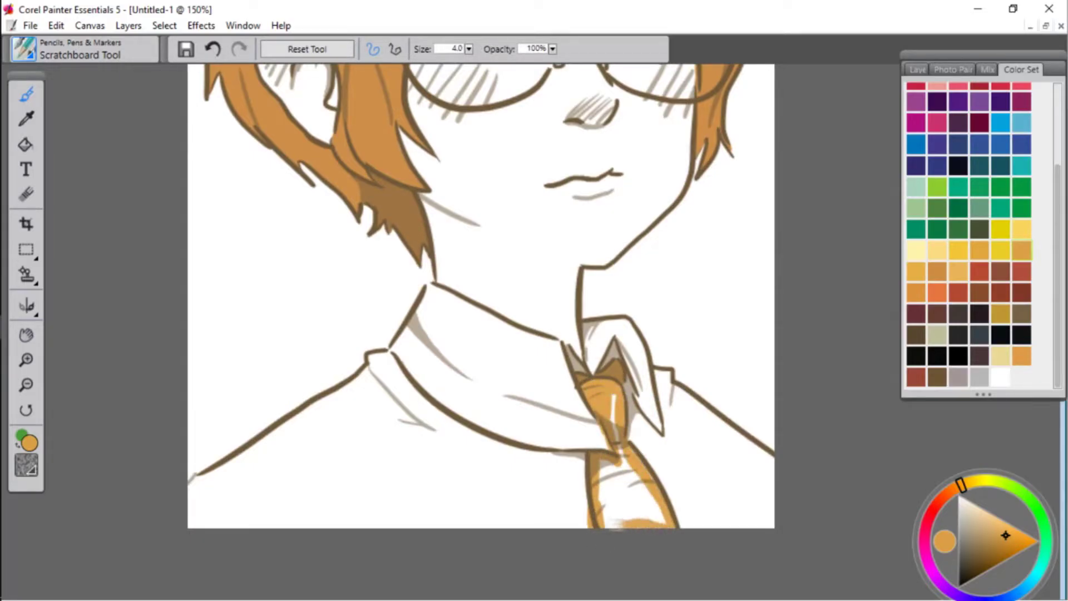
{"action": "left_click", "coordinate": [26, 144]}
{"action": "left_click", "coordinate": [614, 409]}
{"action": "left_click", "coordinate": [628, 495]}
{"action": "left_click", "coordinate": [27, 95]}
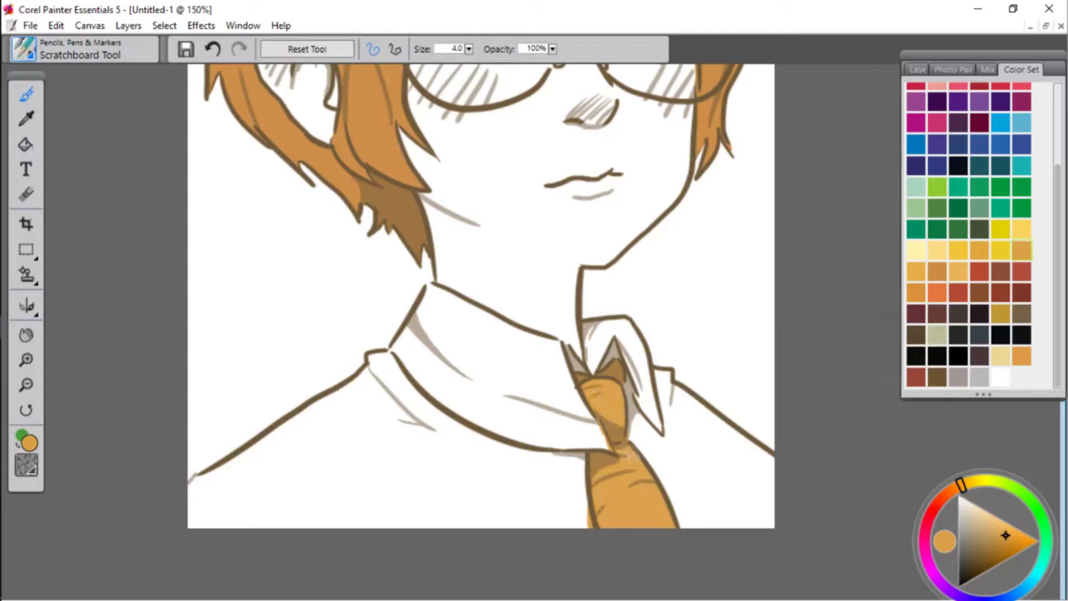
{"action": "key", "text": "n"}
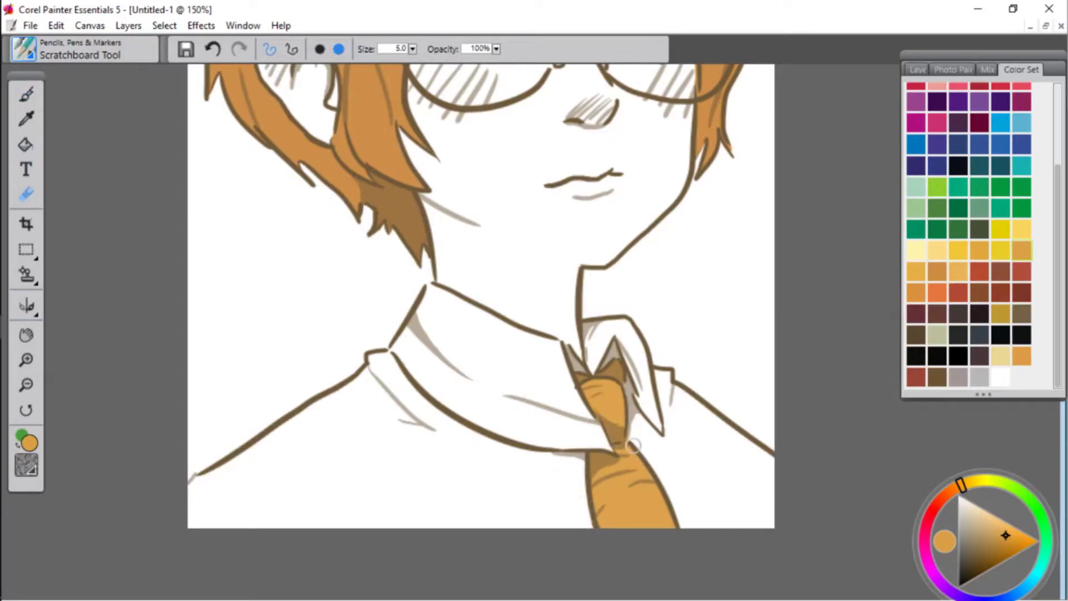
{"action": "left_click", "coordinate": [26, 92]}
{"action": "mouse_move", "coordinate": [360, 445]}
{"action": "left_mouse_down"}
{"action": "mouse_move", "coordinate": [368, 477]}
{"action": "mouse_move", "coordinate": [399, 479]}
{"action": "left_mouse_up"}
{"action": "left_click_drag", "start_coordinate": [409, 475], "coordinate": [419, 457]}
{"action": "left_click_drag", "start_coordinate": [427, 455], "coordinate": [437, 458]}
{"action": "left_click_drag", "start_coordinate": [452, 453], "coordinate": [481, 474]}
{"action": "left_click_drag", "start_coordinate": [487, 492], "coordinate": [514, 494]}
{"action": "left_click_drag", "start_coordinate": [494, 433], "coordinate": [509, 461]}
{"action": "left_click_drag", "start_coordinate": [517, 448], "coordinate": [558, 463]}
{"action": "left_click_drag", "start_coordinate": [351, 459], "coordinate": [462, 463]}
{"action": "left_click", "coordinate": [26, 193]}
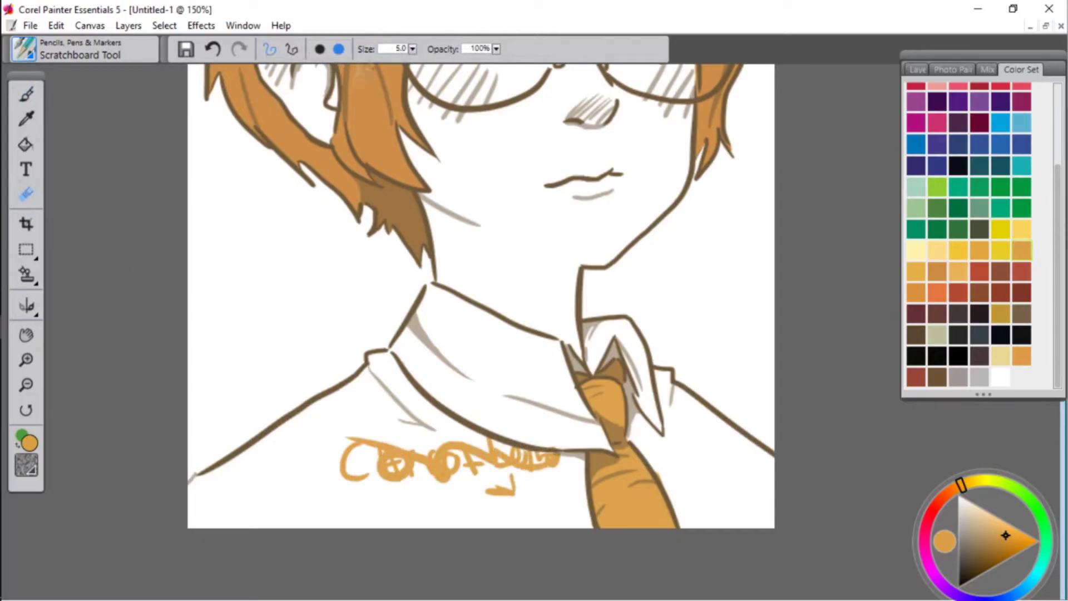
{"action": "left_click", "coordinate": [413, 49]}
{"action": "left_click", "coordinate": [267, 62]}
{"action": "mouse_move", "coordinate": [341, 445]}
{"action": "left_mouse_down"}
{"action": "mouse_move", "coordinate": [524, 448]}
{"action": "mouse_move", "coordinate": [504, 489]}
{"action": "left_mouse_up"}
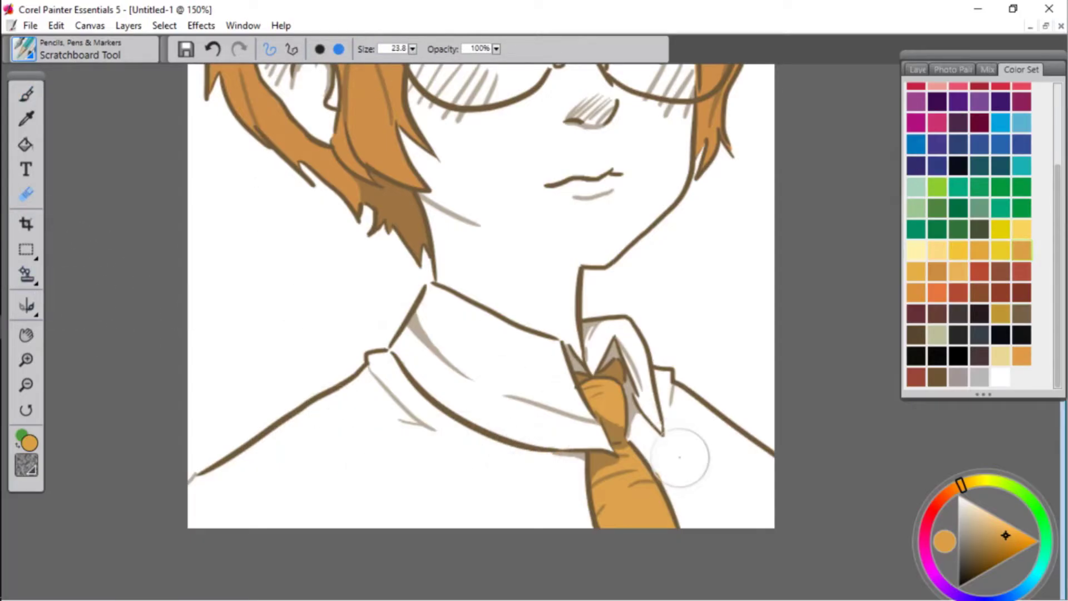
- Try a pale yellow skin colour inside the ear on the Canvas layer
{"action": "left_click", "coordinate": [29, 334]}
{"action": "left_click_drag", "start_coordinate": [356, 228], "coordinate": [337, 443]}
{"action": "left_click", "coordinate": [917, 252]}
{"action": "left_click", "coordinate": [930, 255]}
{"action": "key", "text": "b"}
{"action": "left_click_drag", "start_coordinate": [273, 250], "coordinate": [278, 269]}
{"action": "left_click_drag", "start_coordinate": [280, 278], "coordinate": [298, 348]}
- Choose a darker sandy yellow skin tone and paint the whole ear with it beneath the line art
{"action": "left_click", "coordinate": [1000, 356]}
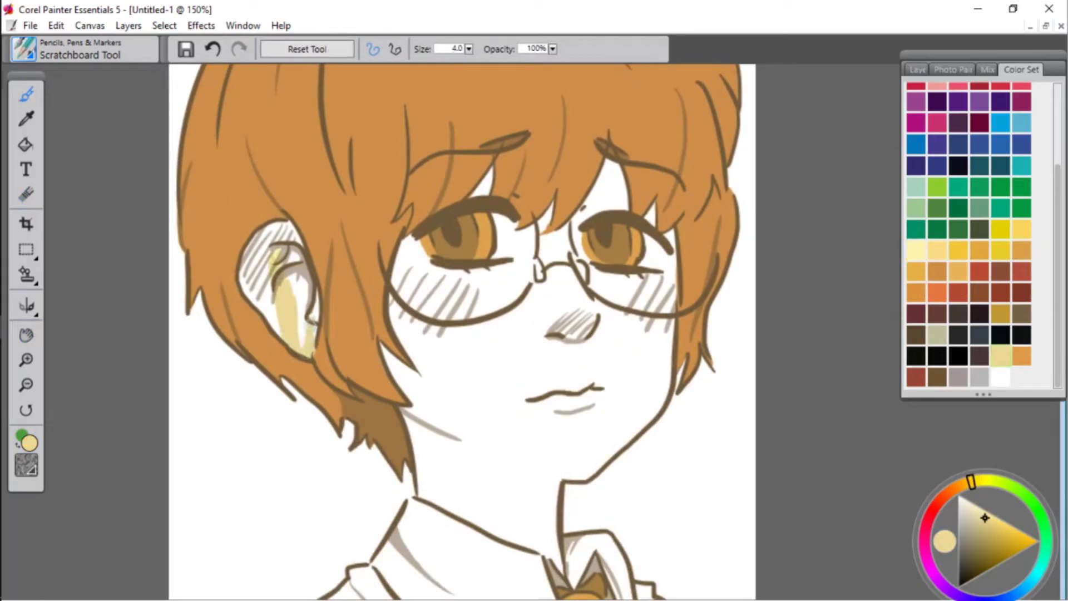
{"action": "left_click", "coordinate": [213, 49]}
{"action": "mouse_move", "coordinate": [315, 289]}
{"action": "left_mouse_down"}
{"action": "mouse_move", "coordinate": [311, 341]}
{"action": "mouse_move", "coordinate": [245, 284]}
{"action": "mouse_move", "coordinate": [248, 239]}
{"action": "mouse_move", "coordinate": [286, 220]}
{"action": "left_mouse_up"}
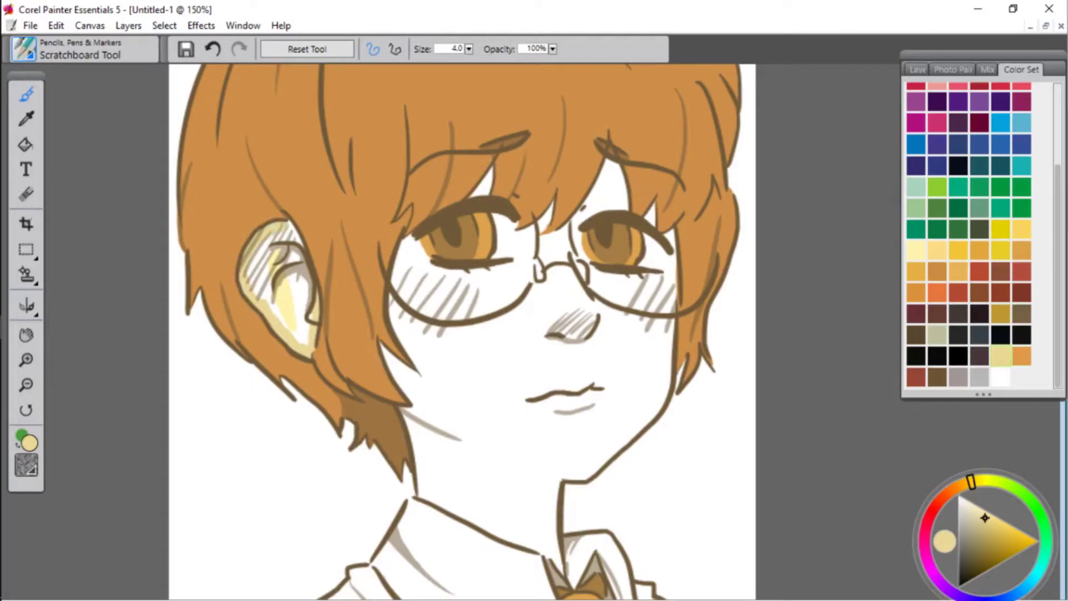
{"action": "left_click_drag", "start_coordinate": [305, 260], "coordinate": [309, 285]}
{"action": "mouse_move", "coordinate": [257, 262]}
{"action": "left_mouse_down"}
{"action": "mouse_move", "coordinate": [273, 311]}
{"action": "mouse_move", "coordinate": [303, 333]}
{"action": "mouse_move", "coordinate": [275, 242]}
{"action": "mouse_move", "coordinate": [293, 311]}
{"action": "left_mouse_up"}
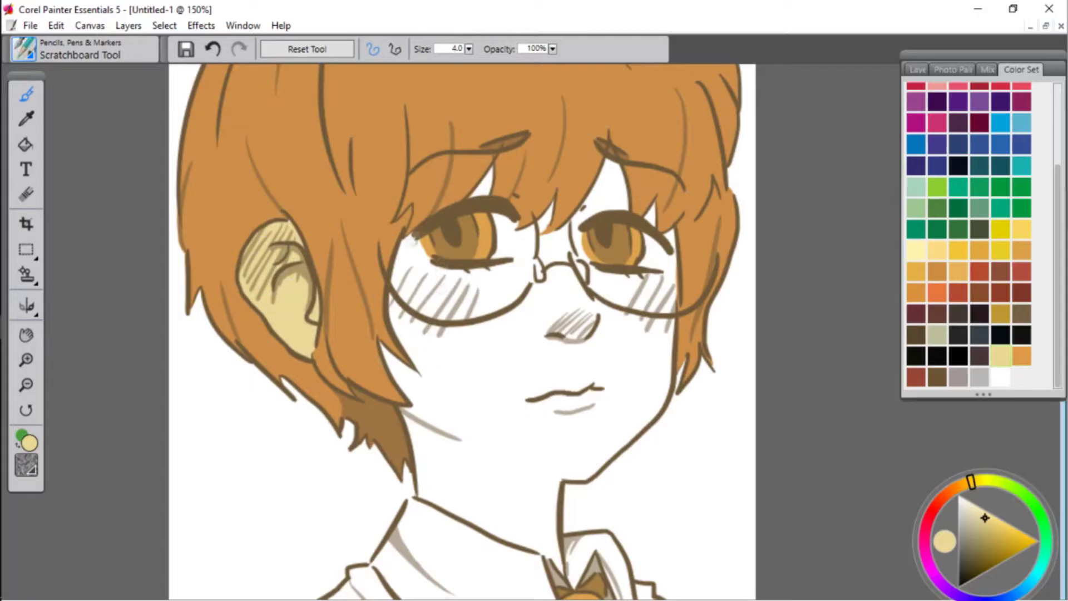
- Colour the face and neck in sandy yellow beneath the line art, and undo the trial of a paler yellow
{"action": "mouse_move", "coordinate": [493, 164]}
{"action": "left_mouse_down"}
{"action": "mouse_move", "coordinate": [468, 217]}
{"action": "mouse_move", "coordinate": [400, 267]}
{"action": "mouse_move", "coordinate": [392, 334]}
{"action": "mouse_move", "coordinate": [437, 389]}
{"action": "left_mouse_up"}
{"action": "mouse_move", "coordinate": [390, 350]}
{"action": "left_mouse_down"}
{"action": "mouse_move", "coordinate": [425, 389]}
{"action": "mouse_move", "coordinate": [420, 475]}
{"action": "mouse_move", "coordinate": [548, 554]}
{"action": "mouse_move", "coordinate": [565, 473]}
{"action": "mouse_move", "coordinate": [610, 457]}
{"action": "mouse_move", "coordinate": [663, 413]}
{"action": "left_mouse_up"}
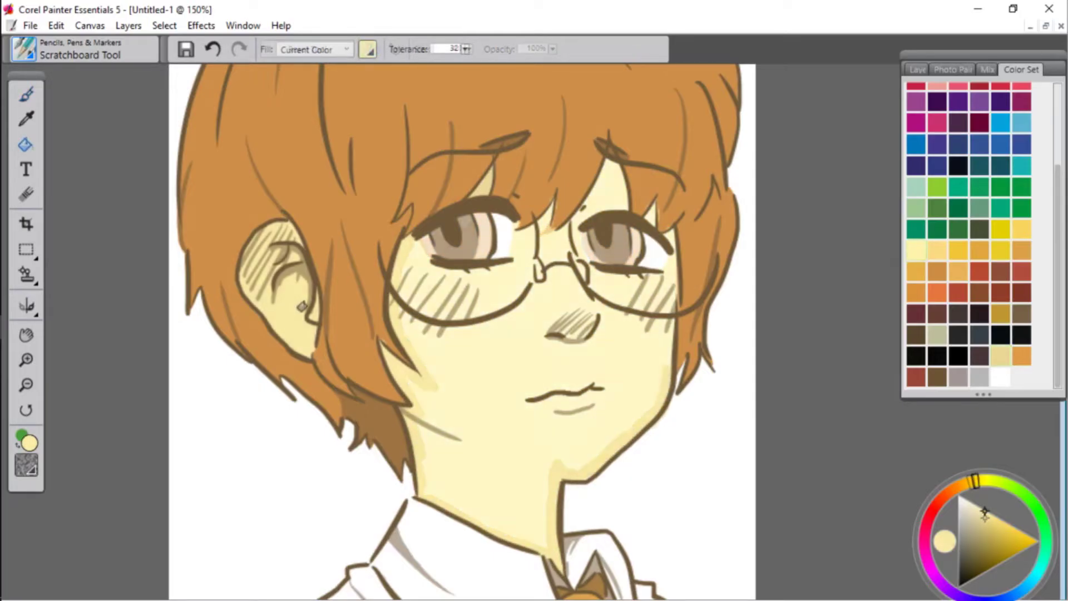
{"action": "left_click", "coordinate": [214, 51]}
{"action": "left_click", "coordinate": [213, 51]}
- Choose a greyish beige and paint borders along the collar edges and beside the tie on the Canvas layer
{"action": "left_click", "coordinate": [27, 335]}
{"action": "left_click_drag", "start_coordinate": [501, 417], "coordinate": [479, 245]}
{"action": "left_click", "coordinate": [937, 335]}
{"action": "left_click", "coordinate": [27, 95]}
{"action": "mouse_move", "coordinate": [539, 493]}
{"action": "left_mouse_down"}
{"action": "mouse_move", "coordinate": [512, 489]}
{"action": "mouse_move", "coordinate": [552, 490]}
{"action": "left_mouse_up"}
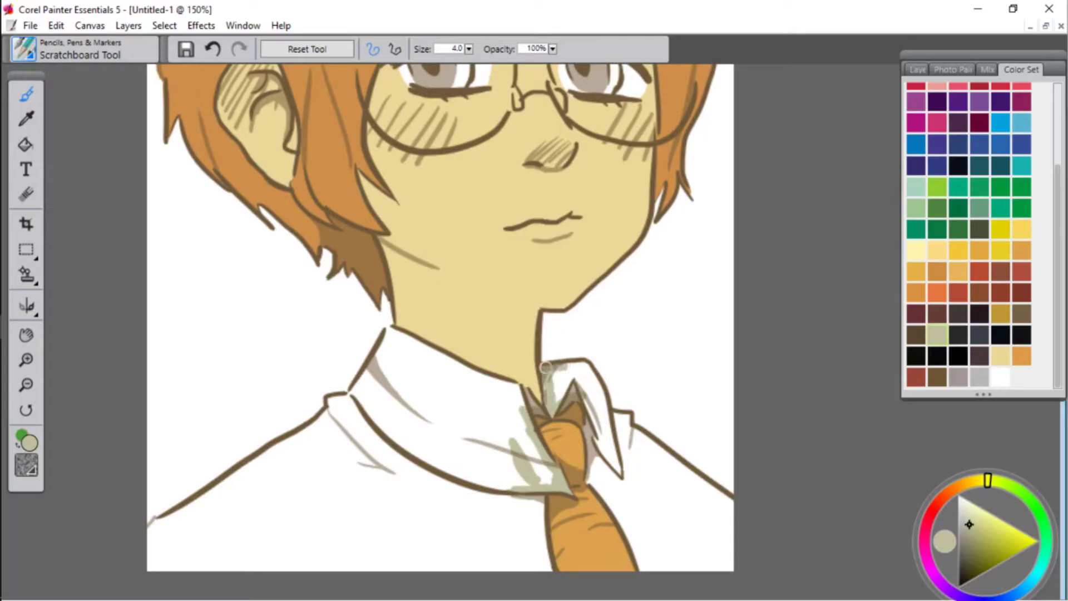
{"action": "left_click_drag", "start_coordinate": [416, 346], "coordinate": [502, 386]}
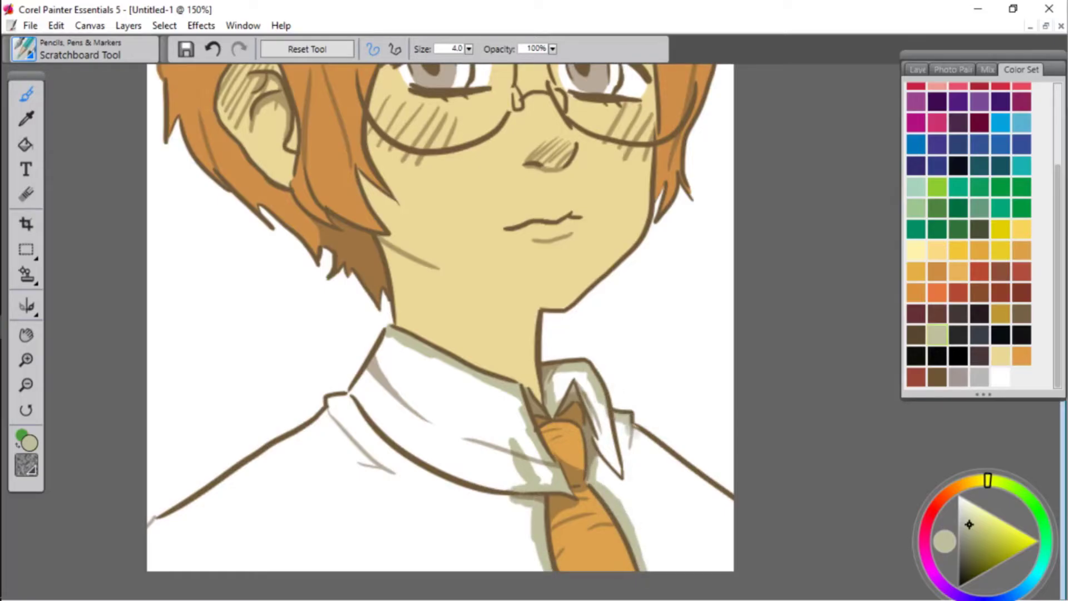
- Border the shoulders and the shirt's lower edge with greyish beige, and fill the shirt and collar on both sides of the tie
{"action": "left_click_drag", "start_coordinate": [632, 425], "coordinate": [733, 509]}
{"action": "mouse_move", "coordinate": [389, 337]}
{"action": "left_mouse_down"}
{"action": "mouse_move", "coordinate": [334, 410]}
{"action": "mouse_move", "coordinate": [229, 482]}
{"action": "left_mouse_up"}
{"action": "mouse_move", "coordinate": [149, 527]}
{"action": "left_mouse_down"}
{"action": "mouse_move", "coordinate": [192, 568]}
{"action": "mouse_move", "coordinate": [721, 565]}
{"action": "left_mouse_up"}
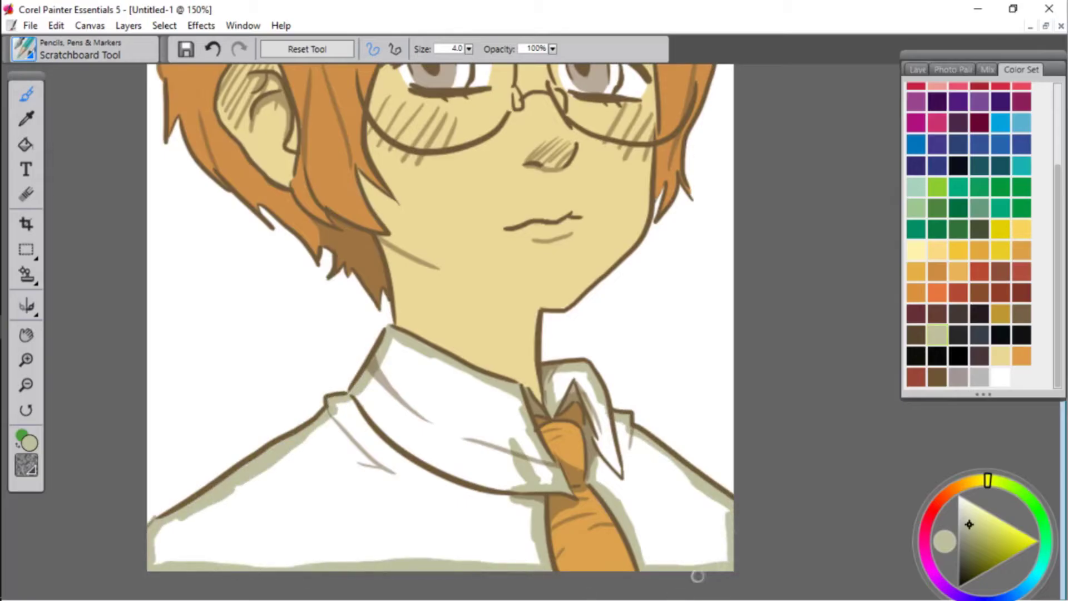
{"action": "key", "text": "k"}
{"action": "left_click", "coordinate": [261, 484]}
{"action": "left_click", "coordinate": [663, 507]}
{"action": "key", "text": "b"}
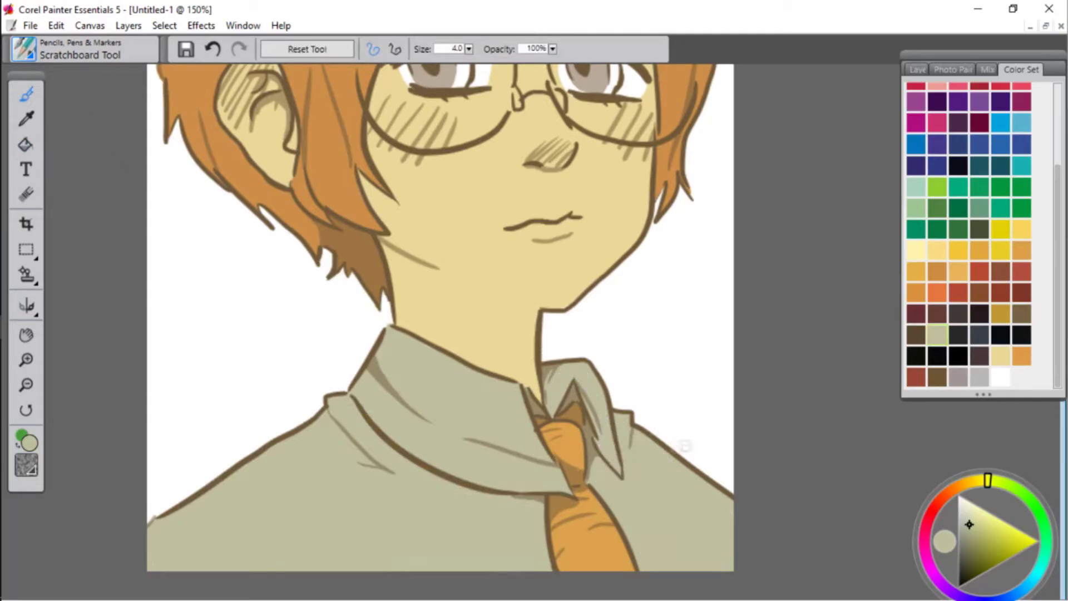
- Sample the tie's orange and colour the irises of both eyes with it beneath the line art
{"action": "key", "text": "space"}
{"action": "left_click_drag", "start_coordinate": [462, 218], "coordinate": [467, 405]}
{"action": "left_click_drag", "start_coordinate": [526, 498], "coordinate": [512, 345]}
{"action": "key", "text": "d"}
{"action": "left_click", "coordinate": [562, 477]}
{"action": "key", "text": "b"}
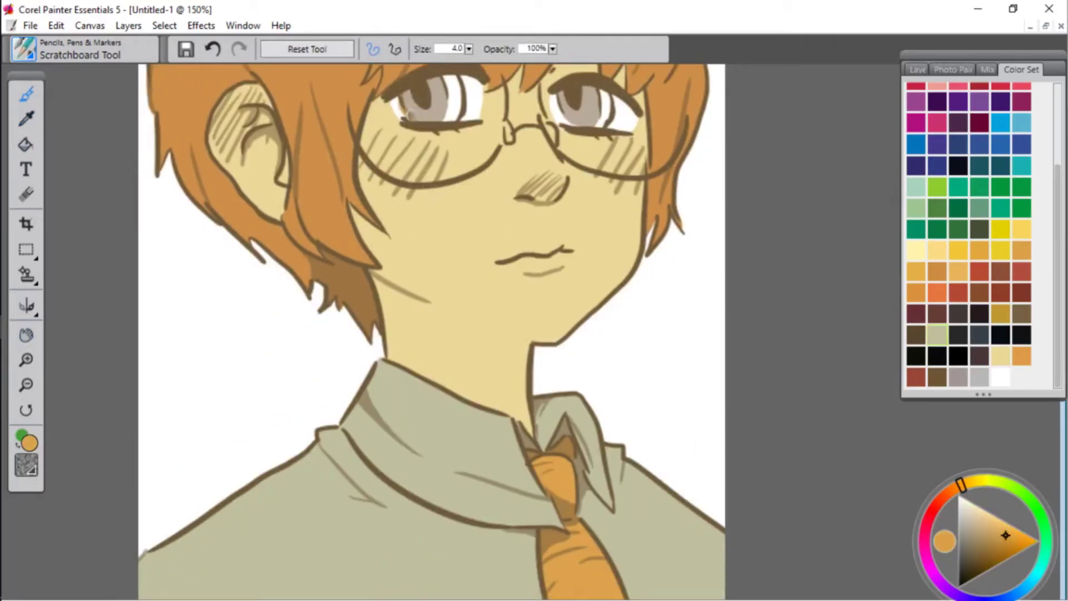
{"action": "left_click_drag", "start_coordinate": [406, 91], "coordinate": [448, 109]}
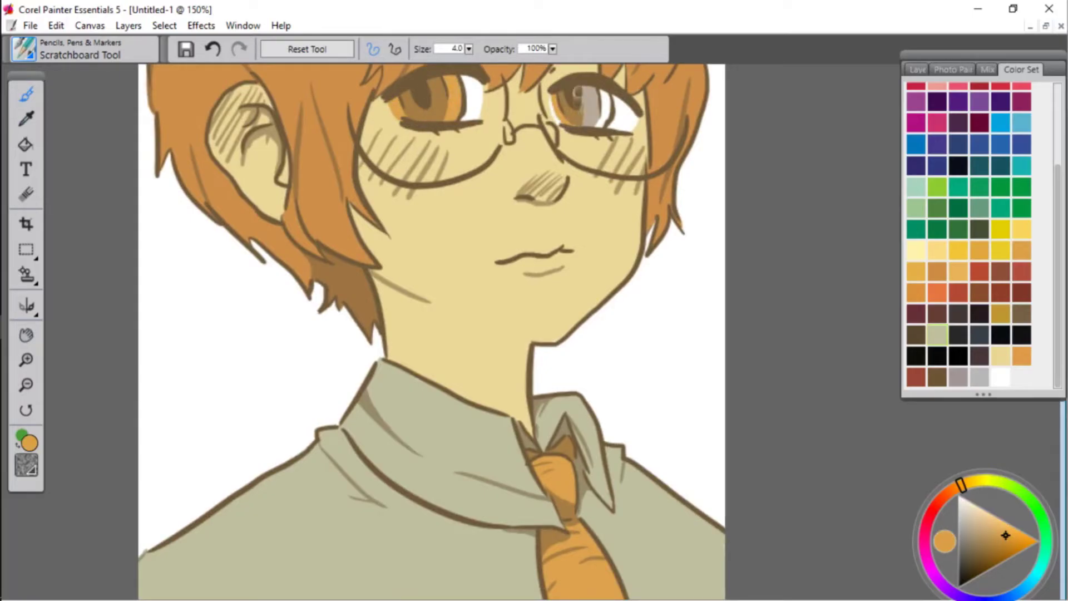
- Sample the white, skin and shirt colours in turn, and fill the glasses' nose pads with the shirt's greyish beige
{"action": "left_click", "coordinate": [612, 127], "text": "alt"}
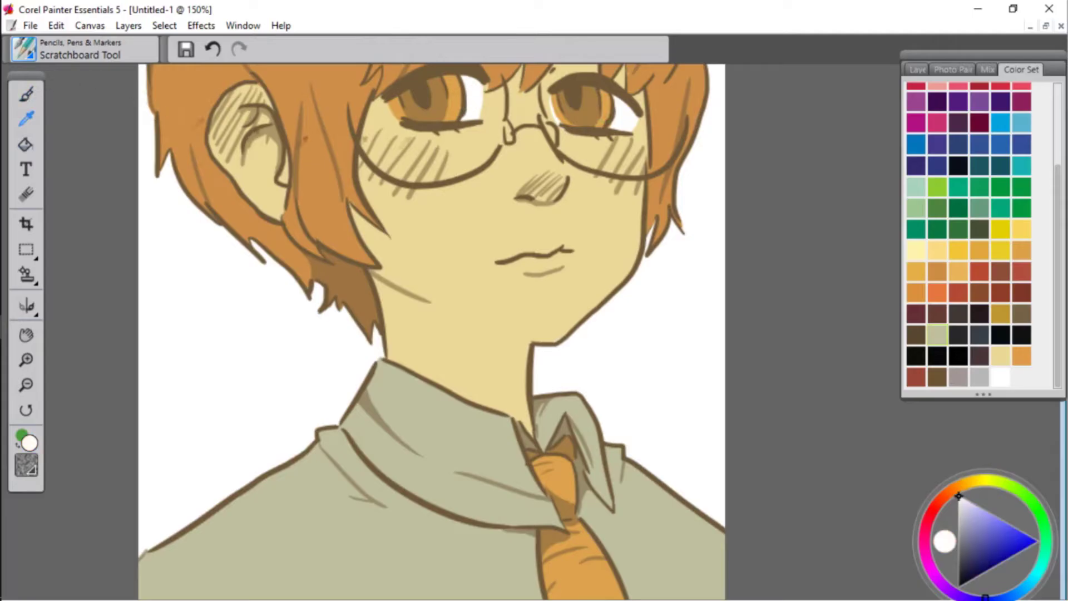
{"action": "left_click", "coordinate": [26, 118]}
{"action": "left_click", "coordinate": [526, 108]}
{"action": "left_click", "coordinate": [26, 95]}
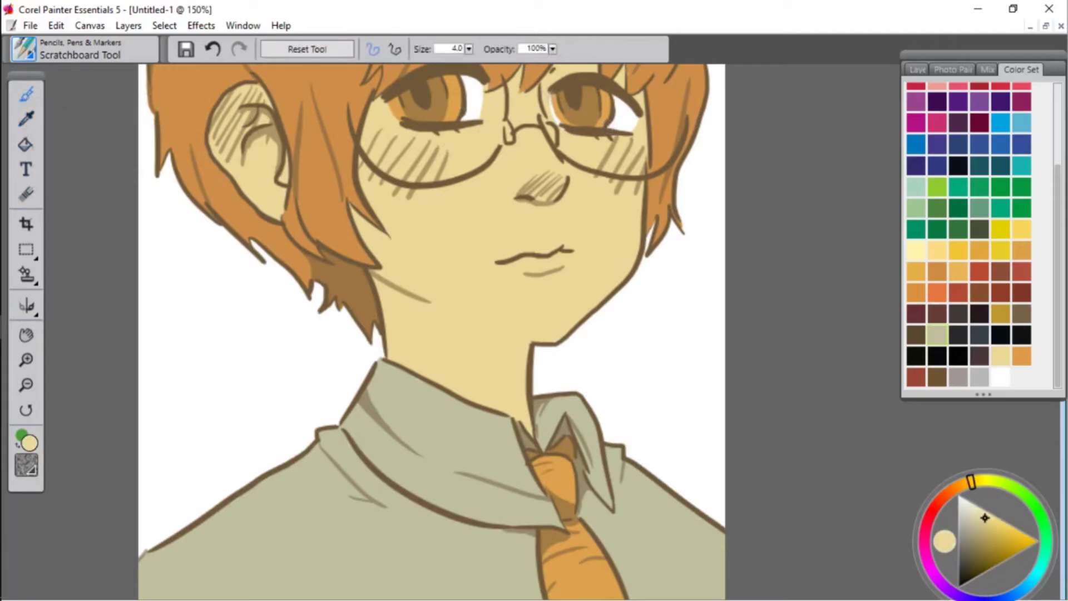
{"action": "left_click", "coordinate": [26, 118]}
{"action": "left_click", "coordinate": [411, 400]}
{"action": "left_click", "coordinate": [26, 95]}
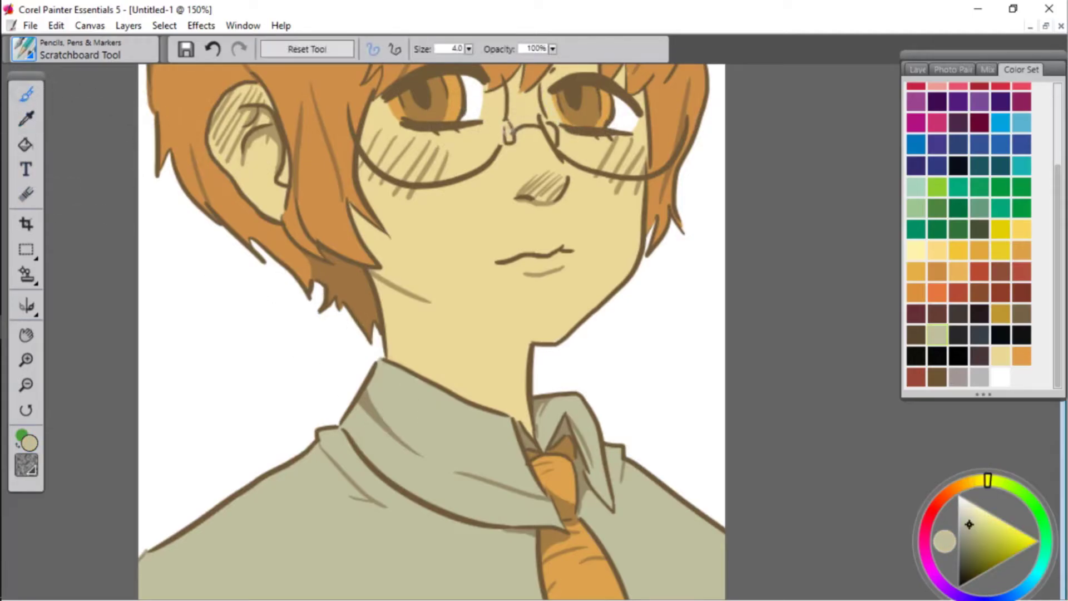
- Choose the Digital Soft Pressure Airbrush and a pinkish red from the Painter Colors set for the blush
{"action": "left_click", "coordinate": [26, 335]}
{"action": "left_click_drag", "start_coordinate": [344, 250], "coordinate": [343, 373]}
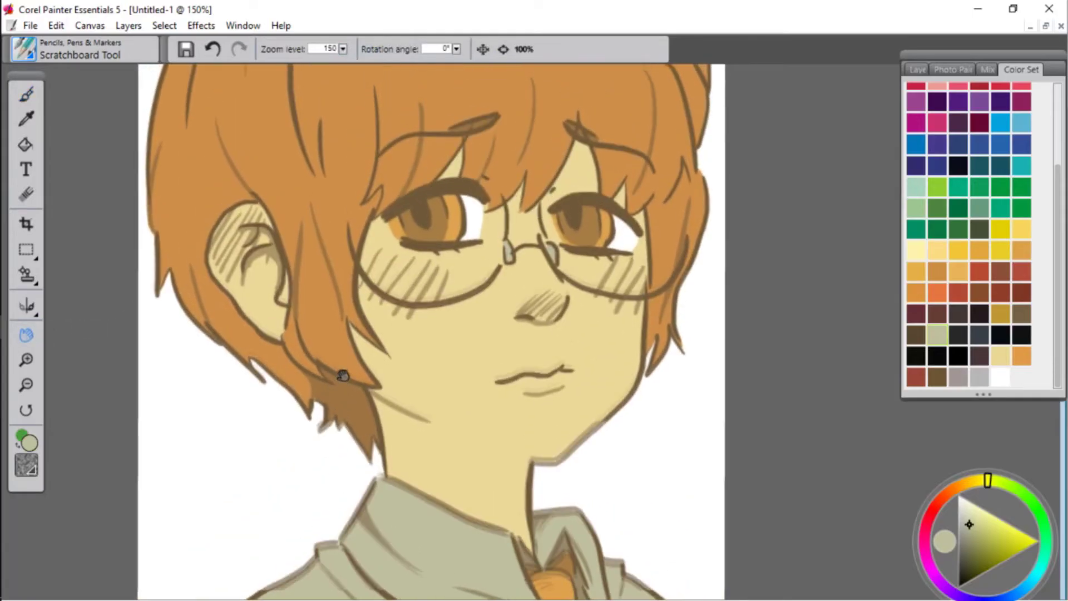
{"action": "left_click", "coordinate": [34, 50]}
{"action": "left_click", "coordinate": [71, 151]}
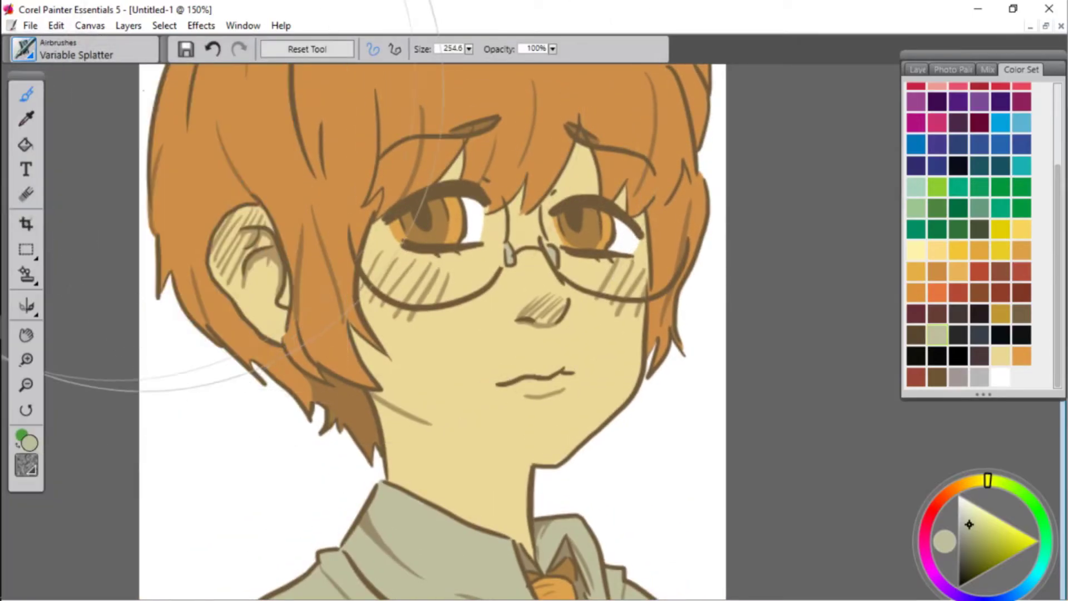
{"action": "left_click", "coordinate": [34, 50]}
{"action": "left_click", "coordinate": [225, 172]}
{"action": "scroll", "coordinate": [979, 234], "scroll_direction": "up", "scroll_amount": 5}
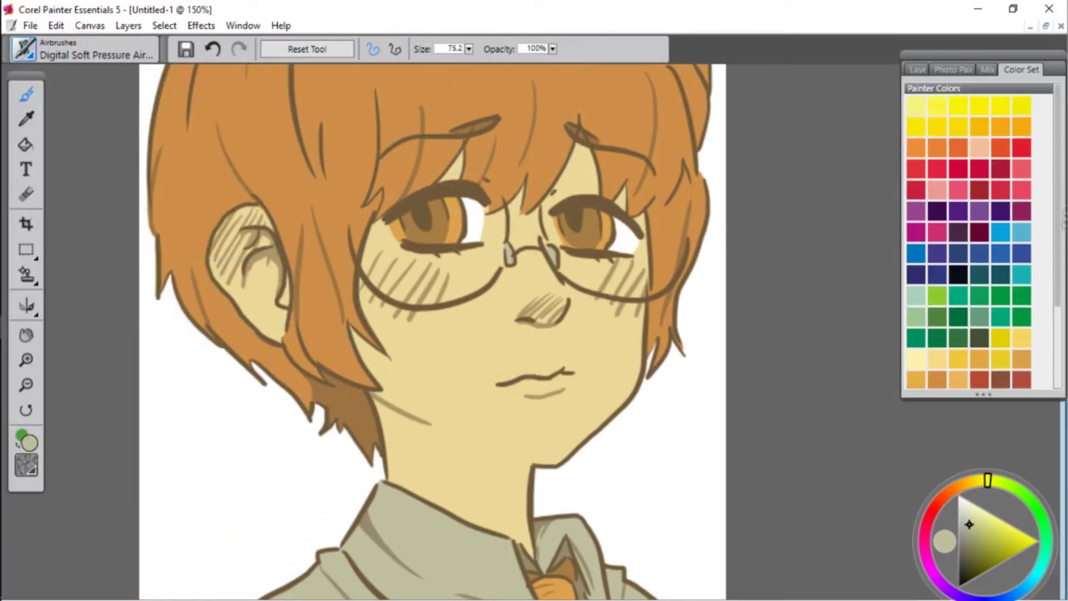
{"action": "left_click", "coordinate": [1021, 168]}
- Try a broad pinkish-red blush over the cheeks, nose and ear at brush size 75.2, and undo it
{"action": "left_click_drag", "start_coordinate": [417, 282], "coordinate": [398, 277]}
{"action": "left_click_drag", "start_coordinate": [245, 217], "coordinate": [238, 229]}
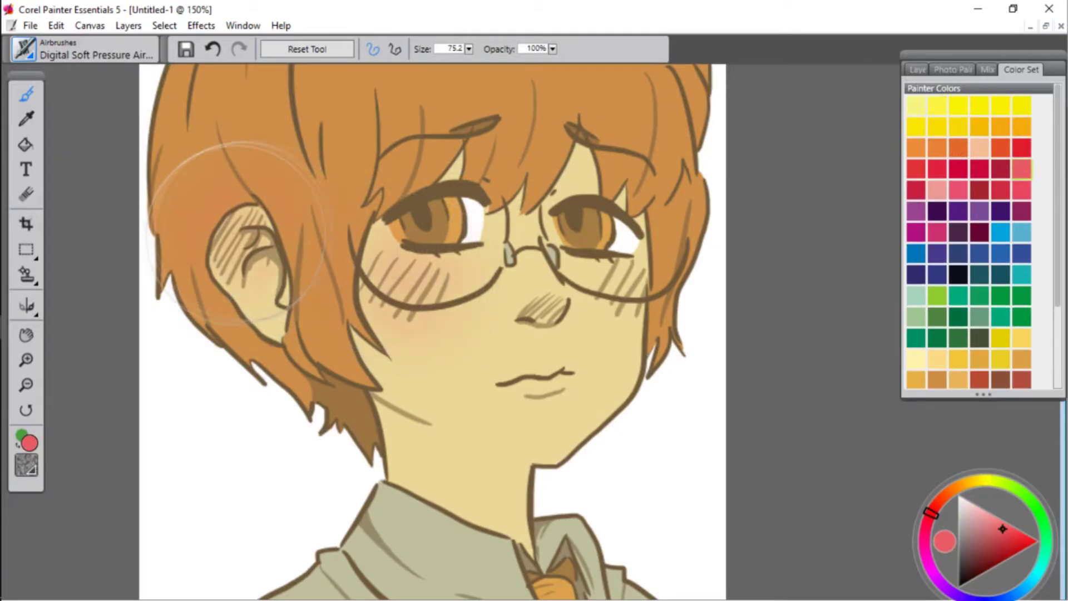
{"action": "mouse_move", "coordinate": [601, 274]}
{"action": "left_mouse_down"}
{"action": "mouse_move", "coordinate": [619, 280]}
{"action": "mouse_move", "coordinate": [493, 270]}
{"action": "left_mouse_up"}
{"action": "left_click", "coordinate": [26, 335]}
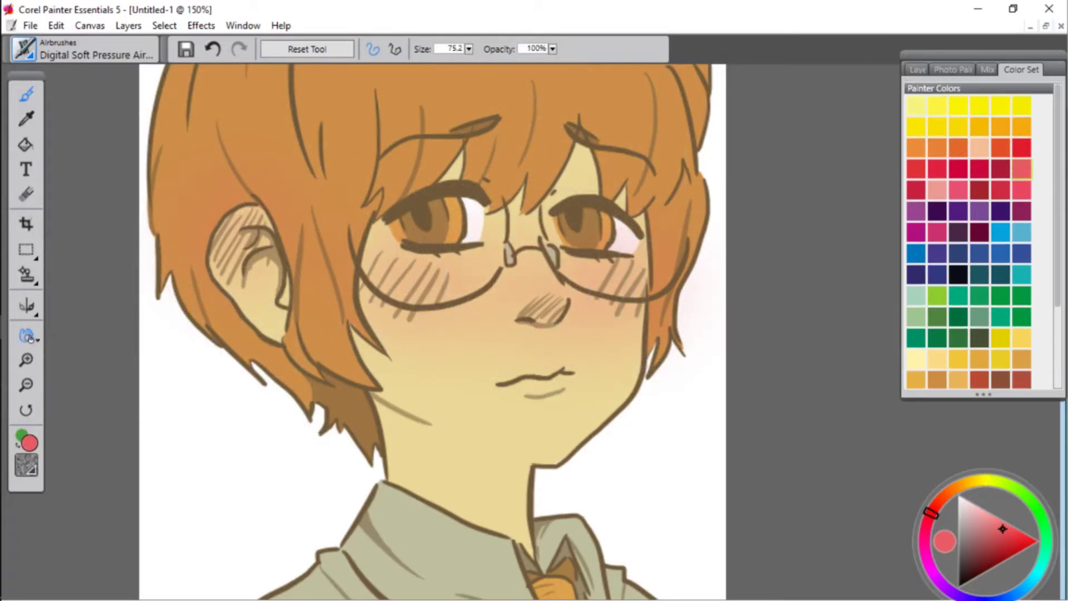
{"action": "left_click_drag", "start_coordinate": [379, 171], "coordinate": [347, 302]}
{"action": "left_click", "coordinate": [222, 49]}
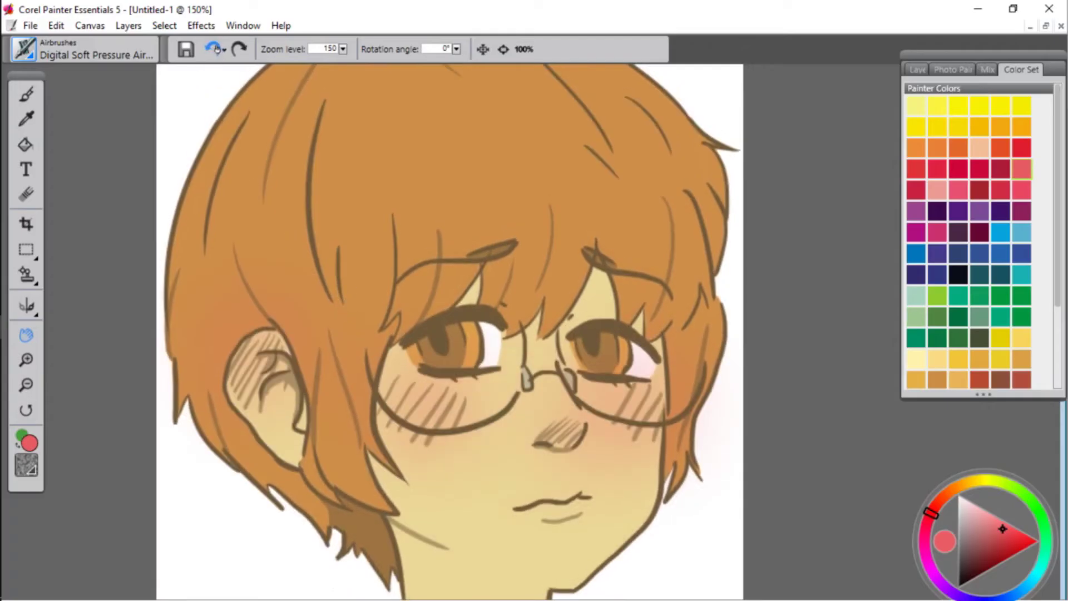
{"action": "left_click", "coordinate": [222, 49]}
{"action": "left_click", "coordinate": [223, 49]}
{"action": "left_click", "coordinate": [214, 50]}
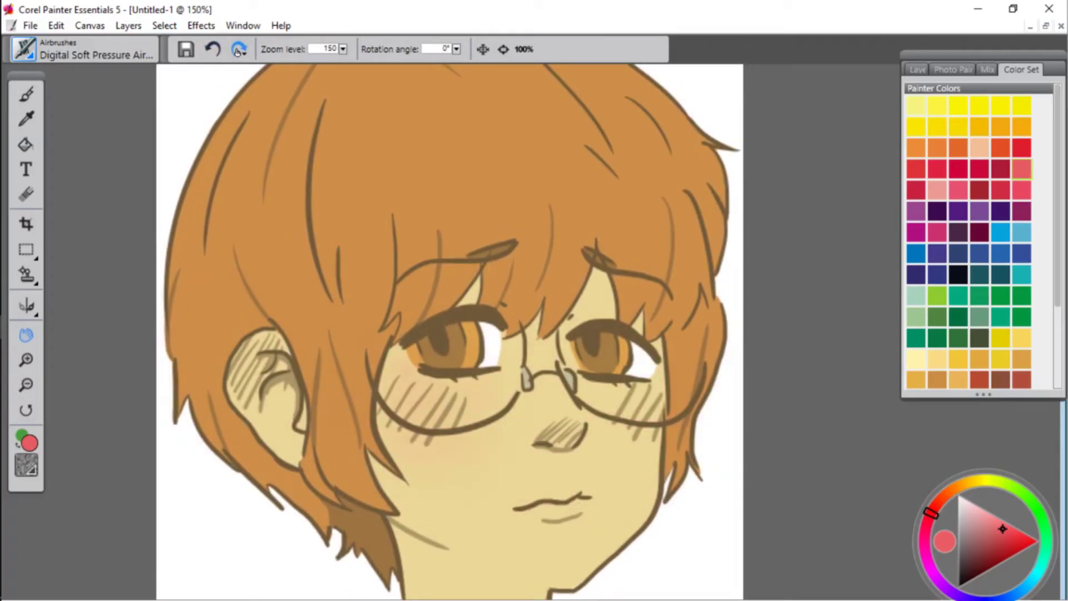
{"action": "left_click", "coordinate": [214, 51]}
- Airbrush pinkish-red blush on both cheeks, the nose tip and the upper ear with a brush size of 16.2
{"action": "left_click", "coordinate": [34, 98]}
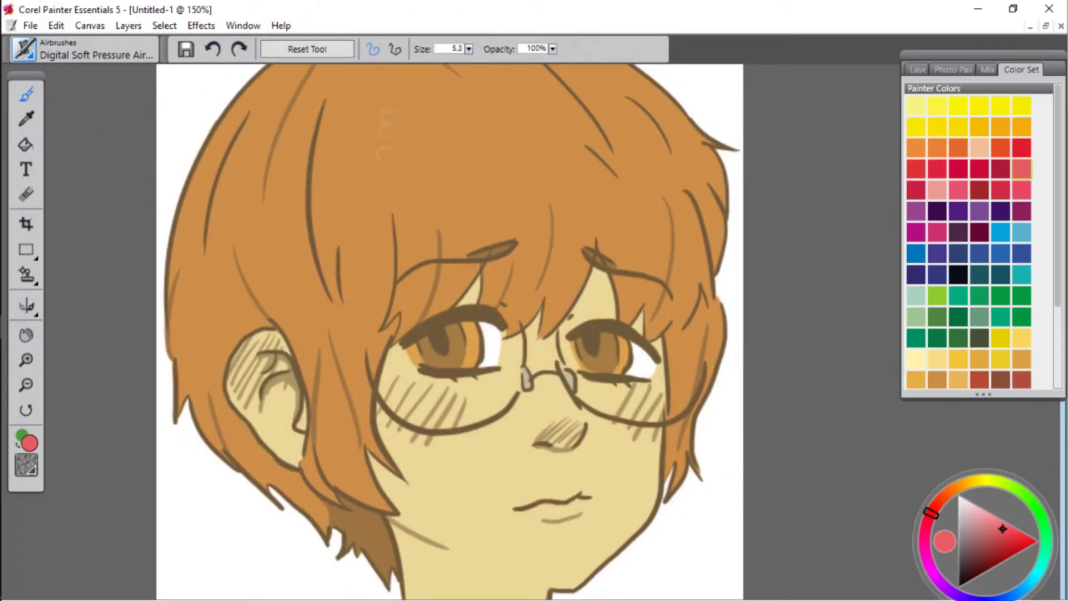
{"action": "left_click", "coordinate": [412, 394]}
{"action": "left_click_drag", "start_coordinate": [414, 396], "coordinate": [448, 421]}
{"action": "left_click_drag", "start_coordinate": [632, 394], "coordinate": [645, 422]}
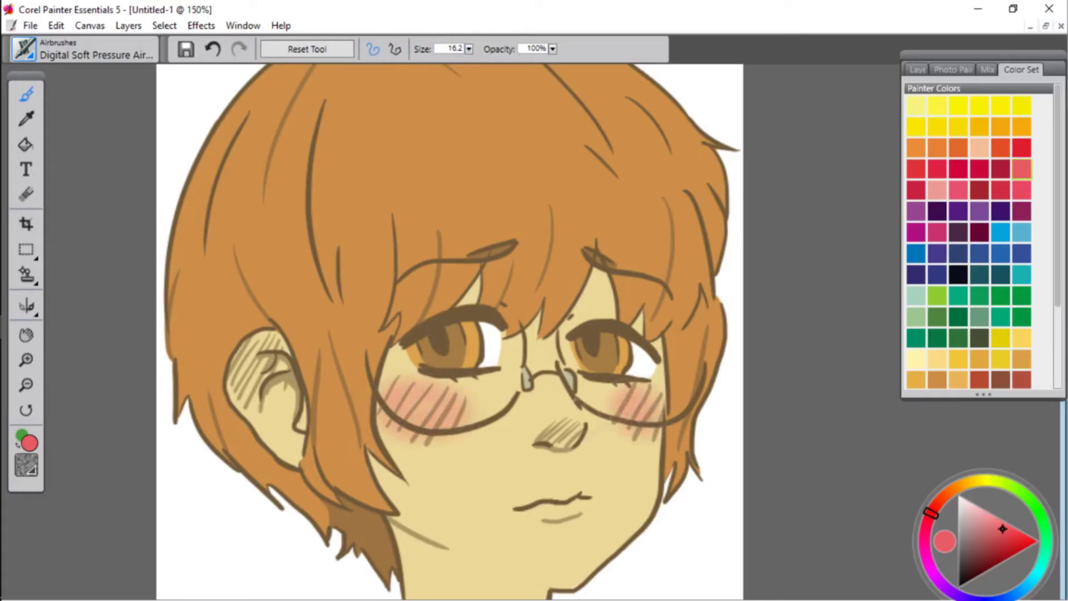
{"action": "left_click_drag", "start_coordinate": [570, 427], "coordinate": [556, 439]}
{"action": "mouse_move", "coordinate": [267, 339]}
{"action": "left_mouse_down"}
{"action": "mouse_move", "coordinate": [245, 389]}
{"action": "mouse_move", "coordinate": [303, 410]}
{"action": "left_mouse_up"}
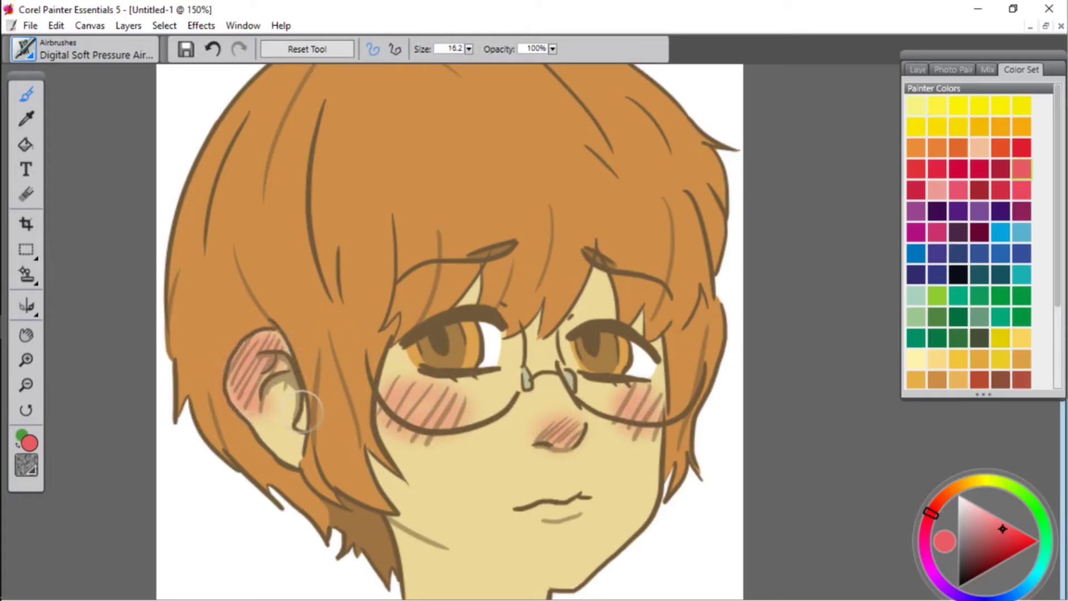
- Enlarge the airbrush to size 56.9 and spread a soft blush across the cheeks and nose
{"action": "left_click", "coordinate": [470, 50]}
{"action": "left_click", "coordinate": [345, 60]}
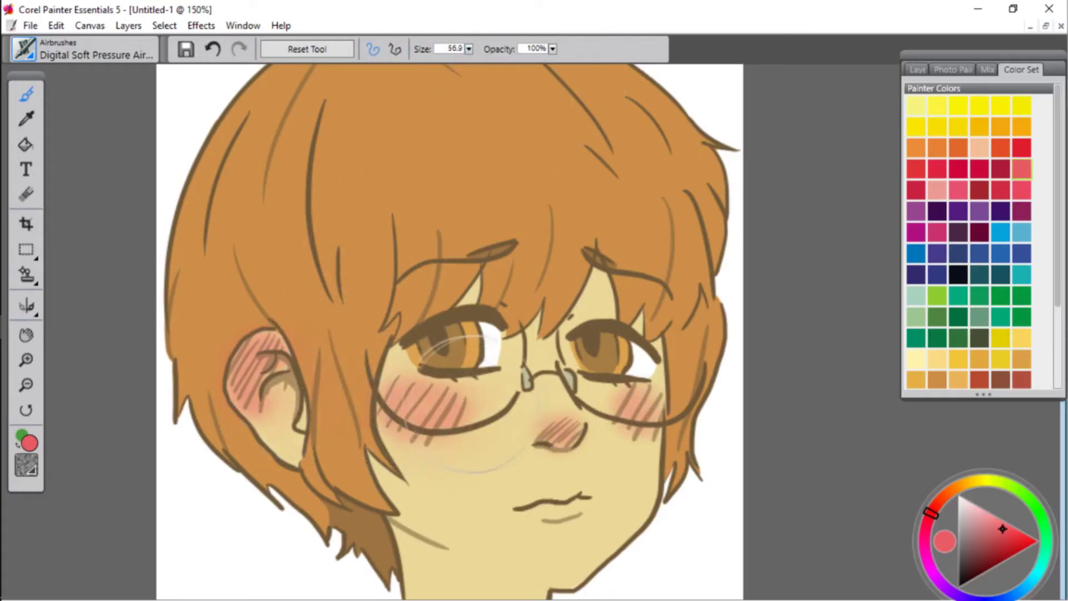
{"action": "mouse_move", "coordinate": [443, 413]}
{"action": "left_mouse_down"}
{"action": "mouse_move", "coordinate": [557, 413]}
{"action": "mouse_move", "coordinate": [420, 412]}
{"action": "left_mouse_up"}
- Draw thin white highlight strands across the whole crown and fringe with the Scratchboard Tool on the Canvas layer
{"action": "left_click", "coordinate": [917, 70]}
{"action": "left_click", "coordinate": [959, 497]}
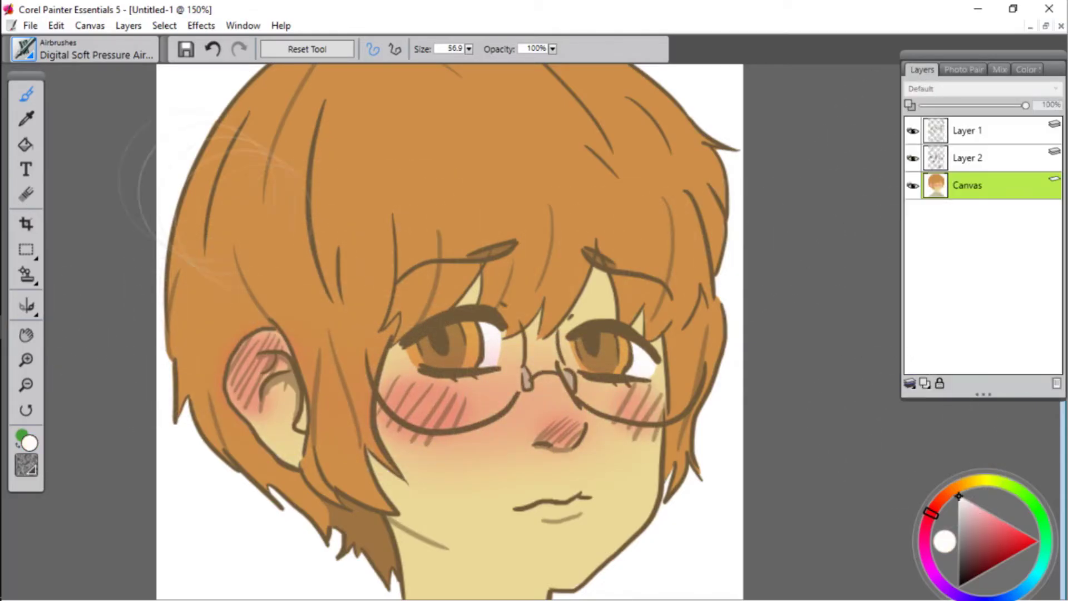
{"action": "left_click", "coordinate": [84, 49]}
{"action": "left_click", "coordinate": [95, 341]}
{"action": "left_click", "coordinate": [215, 362]}
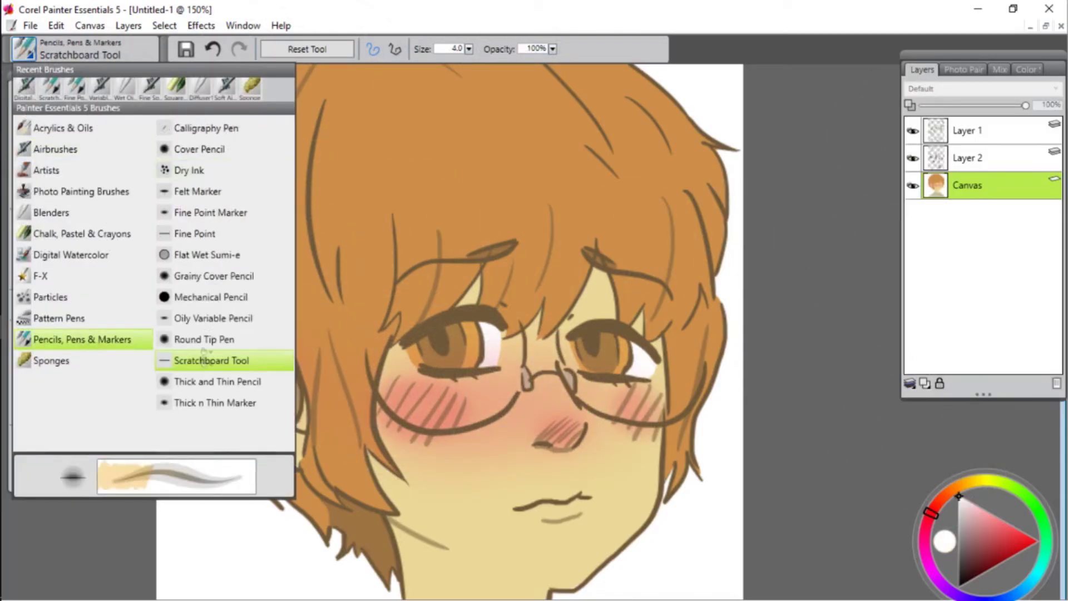
{"action": "left_click_drag", "start_coordinate": [291, 119], "coordinate": [308, 301]}
{"action": "left_click_drag", "start_coordinate": [245, 153], "coordinate": [275, 294]}
{"action": "left_click_drag", "start_coordinate": [218, 198], "coordinate": [225, 311]}
{"action": "left_click_drag", "start_coordinate": [209, 160], "coordinate": [196, 303]}
{"action": "left_click_drag", "start_coordinate": [341, 123], "coordinate": [374, 284]}
{"action": "left_click_drag", "start_coordinate": [394, 102], "coordinate": [441, 256]}
{"action": "left_click_drag", "start_coordinate": [463, 111], "coordinate": [508, 241]}
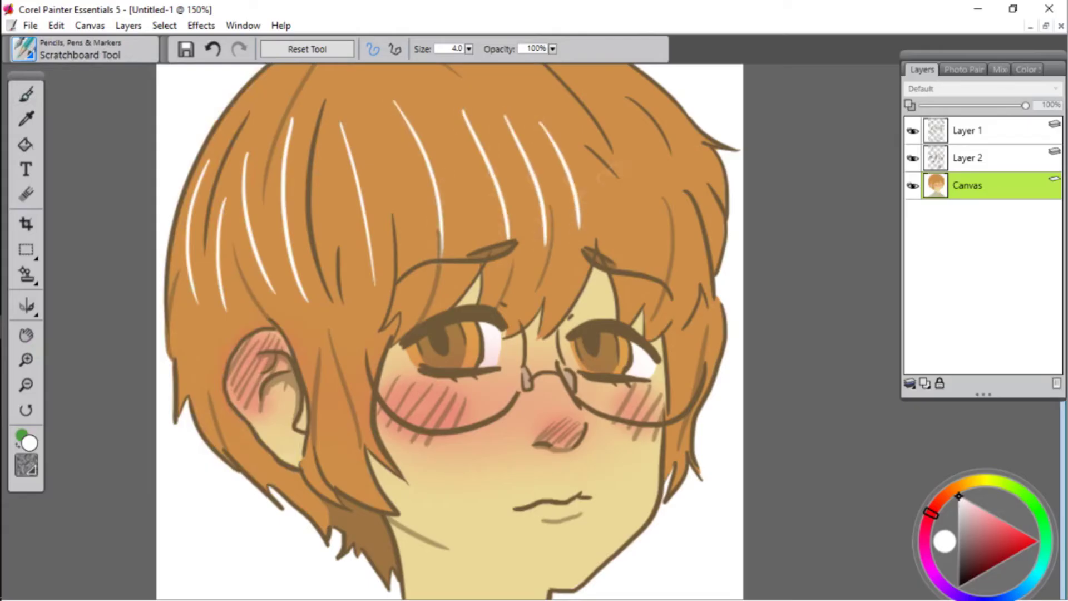
{"action": "left_click_drag", "start_coordinate": [614, 106], "coordinate": [655, 261]}
{"action": "left_click_drag", "start_coordinate": [684, 122], "coordinate": [716, 210]}
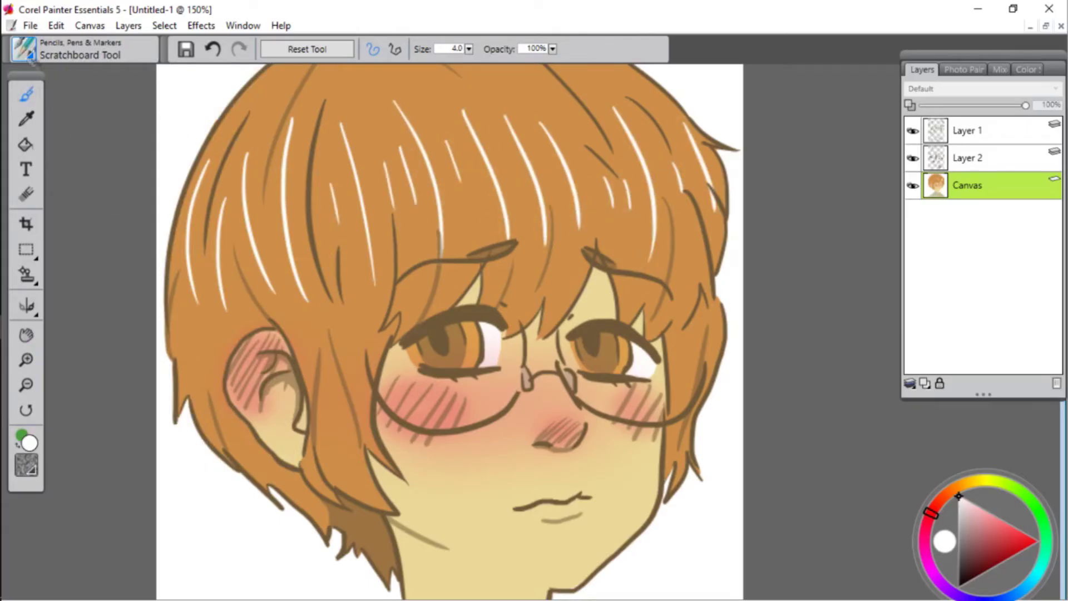
- Try airbrushing white across the hair with the Digital Soft Pressure Airbrush, and undo it together with the white strands
{"action": "left_click", "coordinate": [28, 55]}
{"action": "left_click", "coordinate": [60, 149]}
{"action": "left_click", "coordinate": [222, 170]}
{"action": "mouse_move", "coordinate": [234, 228]}
{"action": "left_mouse_down"}
{"action": "mouse_move", "coordinate": [578, 100]}
{"action": "mouse_move", "coordinate": [656, 208]}
{"action": "left_mouse_up"}
{"action": "left_click", "coordinate": [213, 48]}
{"action": "left_click", "coordinate": [213, 49]}
{"action": "left_click", "coordinate": [213, 49]}
{"action": "left_click", "coordinate": [213, 49]}
{"action": "left_click", "coordinate": [213, 49]}
{"action": "left_click", "coordinate": [212, 49]}
{"action": "left_click", "coordinate": [237, 50]}
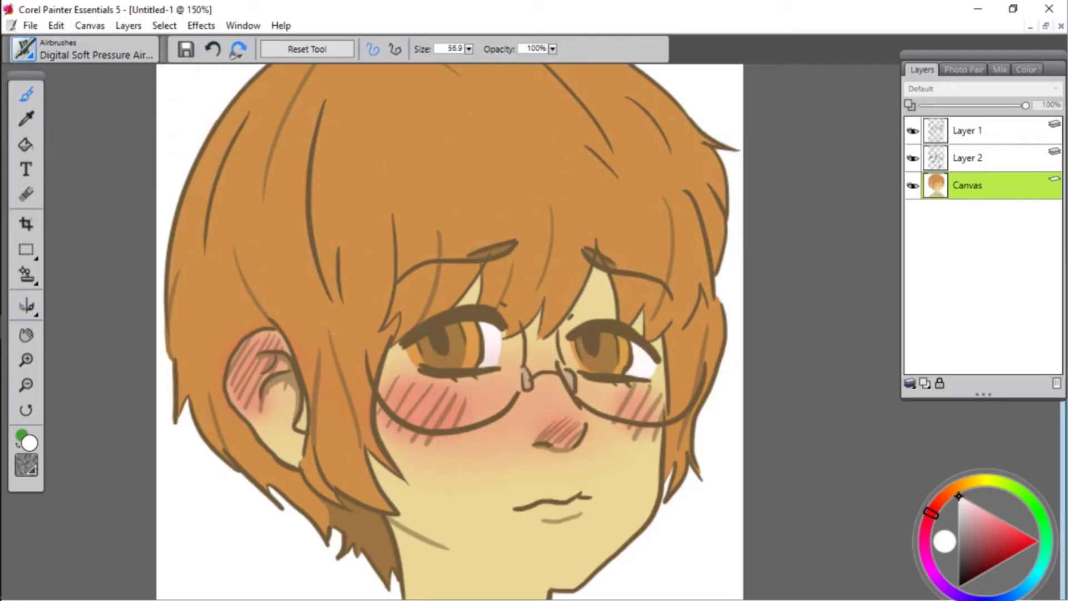
- Sample the ear's peach blush tone and airbrush it softly over the nose and cheeks
{"action": "key", "text": "d"}
{"action": "left_click", "coordinate": [258, 338]}
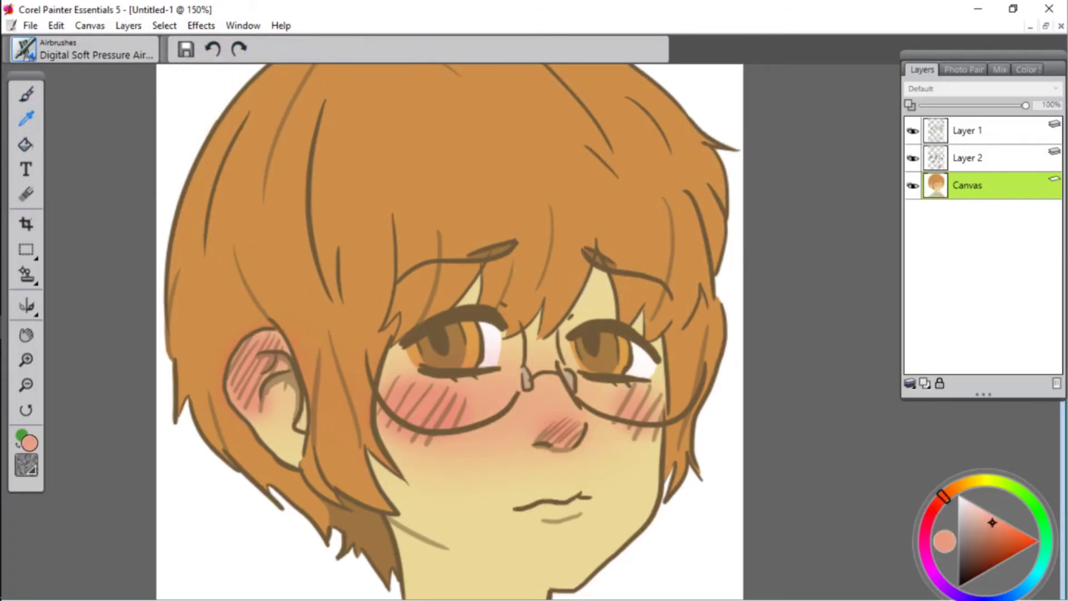
{"action": "key", "text": "b"}
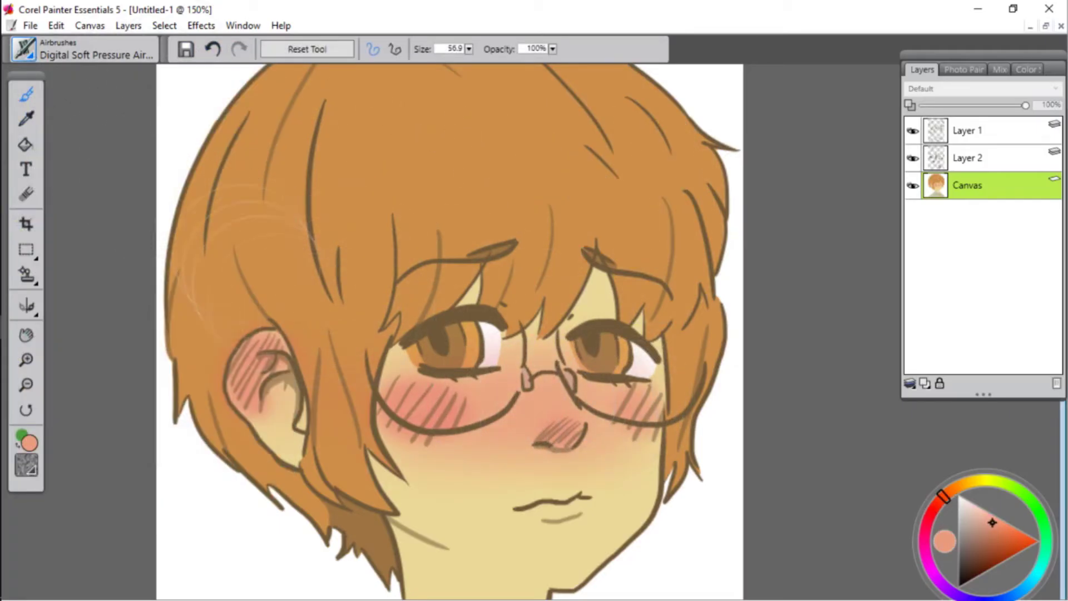
- With the Scratchboard Tool, draw fine highlight strands on the hair above the ear in a lighter tint of the sampled hair orange
{"action": "left_click", "coordinate": [83, 50]}
{"action": "left_click", "coordinate": [95, 339]}
{"action": "left_click", "coordinate": [222, 360]}
{"action": "left_click", "coordinate": [26, 119]}
{"action": "left_click", "coordinate": [234, 167]}
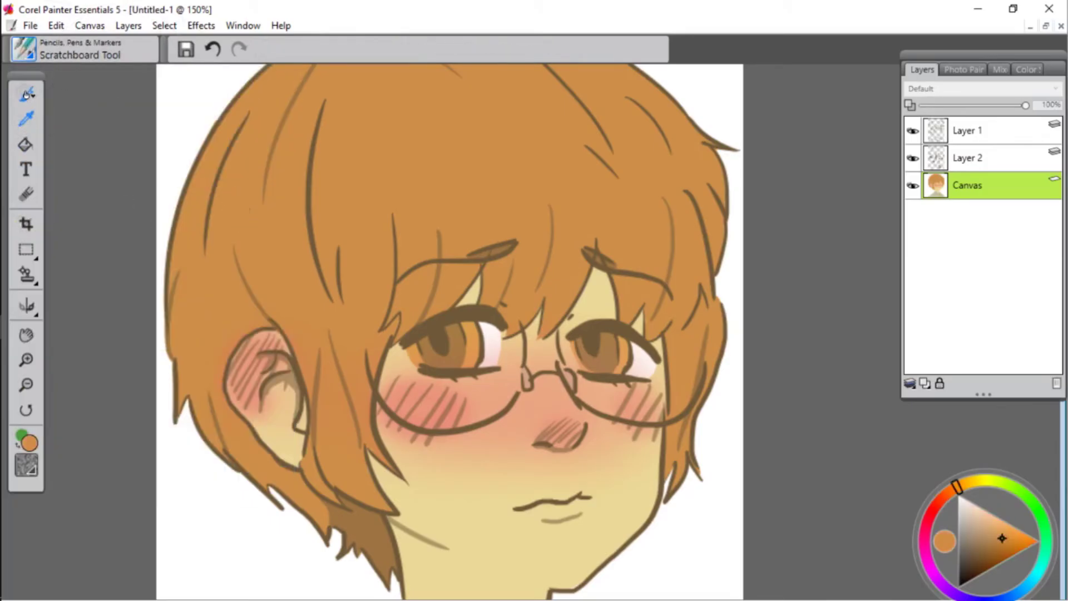
{"action": "left_click", "coordinate": [26, 94]}
{"action": "left_click", "coordinate": [991, 526]}
{"action": "left_click_drag", "start_coordinate": [307, 108], "coordinate": [287, 259]}
{"action": "left_click_drag", "start_coordinate": [272, 195], "coordinate": [274, 240]}
{"action": "left_click_drag", "start_coordinate": [266, 130], "coordinate": [225, 304]}
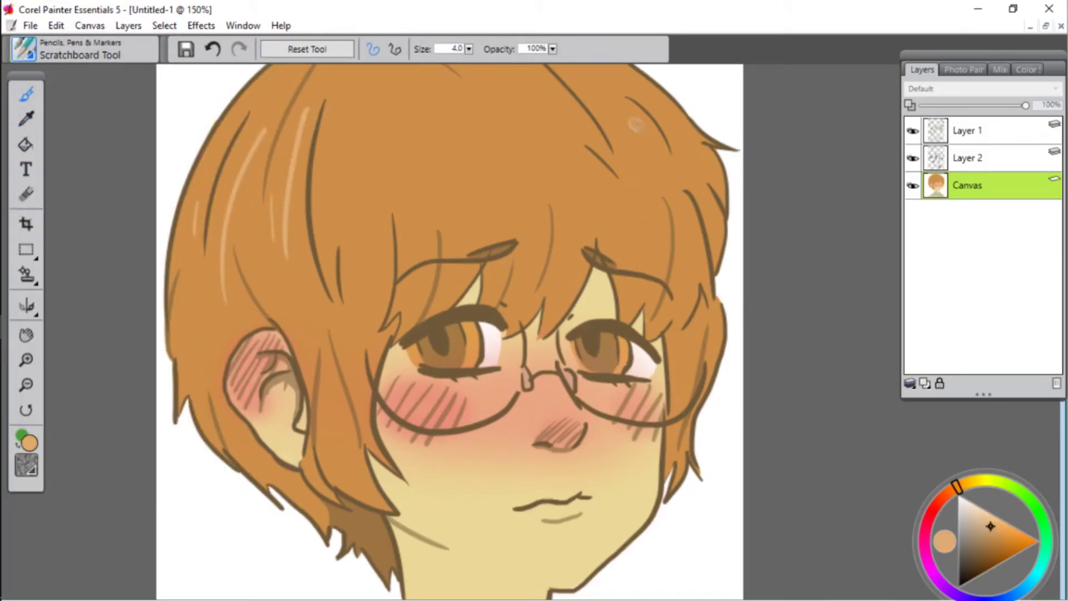
- Add light orange highlight strands across the fringe and the far side of the hair
{"action": "left_click_drag", "start_coordinate": [634, 124], "coordinate": [691, 242]}
{"action": "left_click_drag", "start_coordinate": [690, 145], "coordinate": [697, 169]}
{"action": "left_click_drag", "start_coordinate": [705, 154], "coordinate": [711, 169]}
{"action": "left_click_drag", "start_coordinate": [356, 132], "coordinate": [350, 266]}
{"action": "left_click_drag", "start_coordinate": [427, 124], "coordinate": [414, 229]}
{"action": "left_click_drag", "start_coordinate": [447, 140], "coordinate": [436, 199]}
{"action": "left_click_drag", "start_coordinate": [507, 110], "coordinate": [552, 251]}
{"action": "left_click_drag", "start_coordinate": [617, 111], "coordinate": [642, 234]}
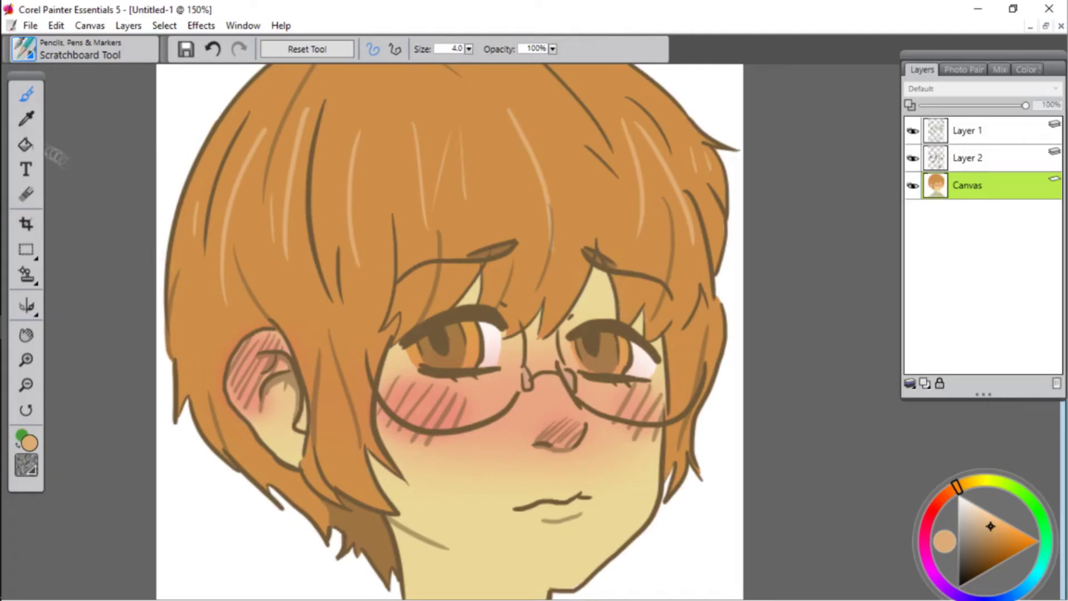
- Undo the last strokes and paint white highlights on the eyes, upper cheeks and lower lip on Layer 1
{"action": "left_click", "coordinate": [26, 118]}
{"action": "left_click", "coordinate": [27, 95]}
{"action": "left_click", "coordinate": [478, 345], "text": "alt"}
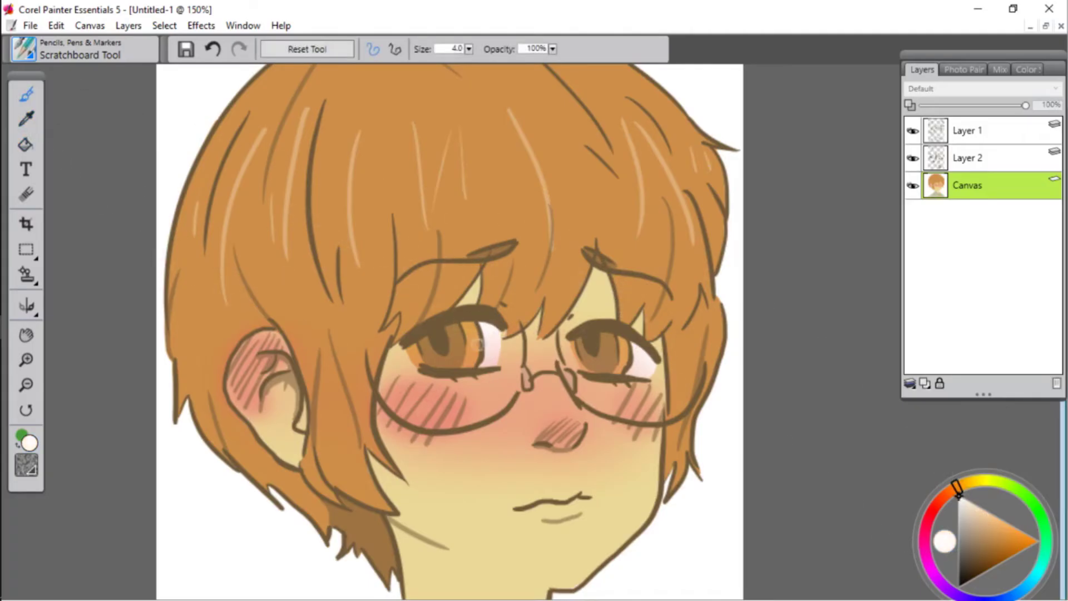
{"action": "left_click", "coordinate": [213, 49]}
{"action": "left_click", "coordinate": [212, 49]}
{"action": "left_click", "coordinate": [996, 132]}
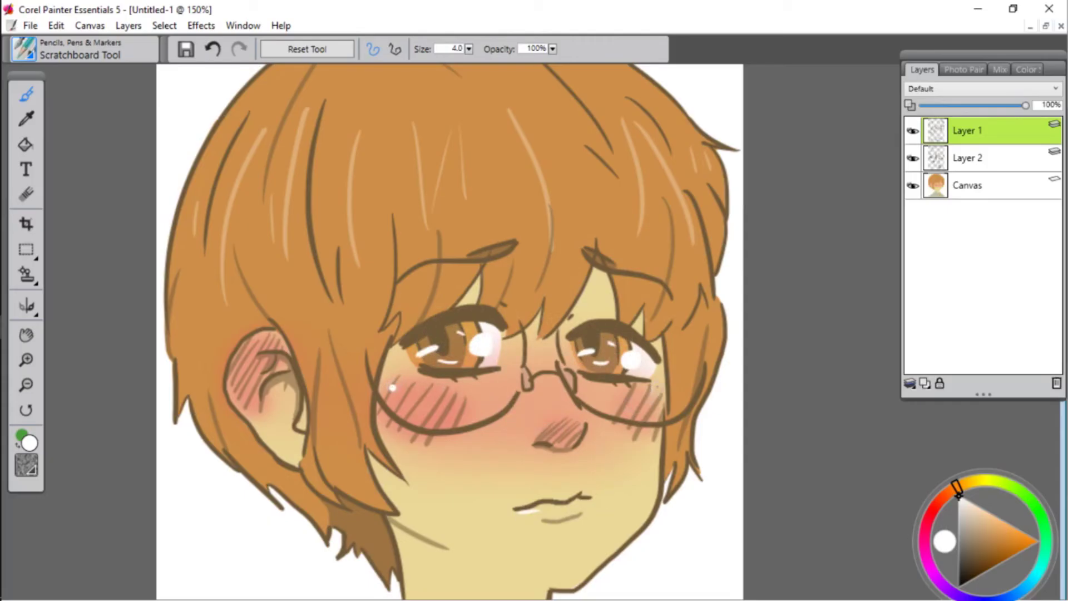
- Choose the Digital Hard Edge Airbrush and add a new layer directly above the Canvas
{"action": "left_click", "coordinate": [24, 48]}
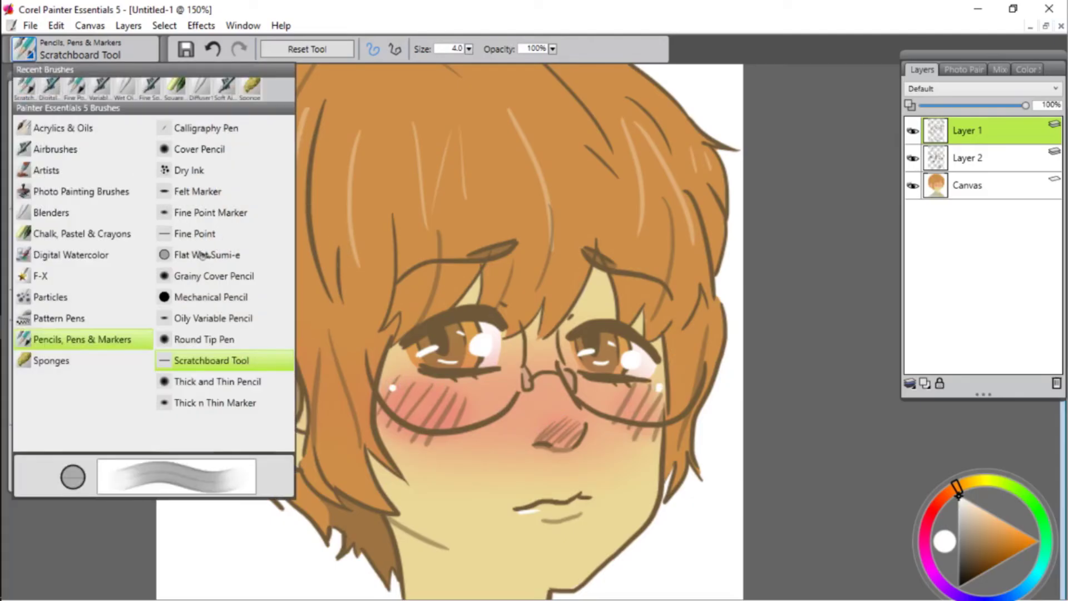
{"action": "left_click", "coordinate": [55, 148]}
{"action": "left_click", "coordinate": [229, 149]}
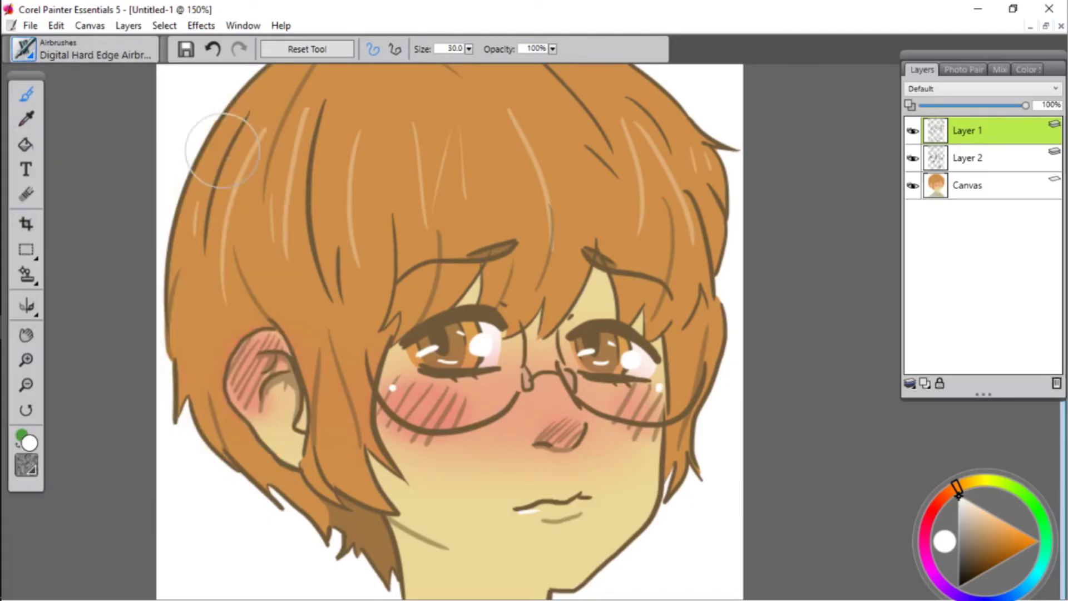
{"action": "left_click", "coordinate": [968, 186]}
{"action": "left_click", "coordinate": [925, 384]}
- Try filling both glasses lenses with translucent white on the new layer, and undo the strokes
{"action": "mouse_move", "coordinate": [484, 325]}
{"action": "left_mouse_down"}
{"action": "mouse_move", "coordinate": [454, 390]}
{"action": "mouse_move", "coordinate": [437, 313]}
{"action": "mouse_move", "coordinate": [486, 361]}
{"action": "mouse_move", "coordinate": [477, 341]}
{"action": "mouse_move", "coordinate": [584, 311]}
{"action": "mouse_move", "coordinate": [656, 328]}
{"action": "mouse_move", "coordinate": [684, 312]}
{"action": "mouse_move", "coordinate": [667, 390]}
{"action": "left_mouse_up"}
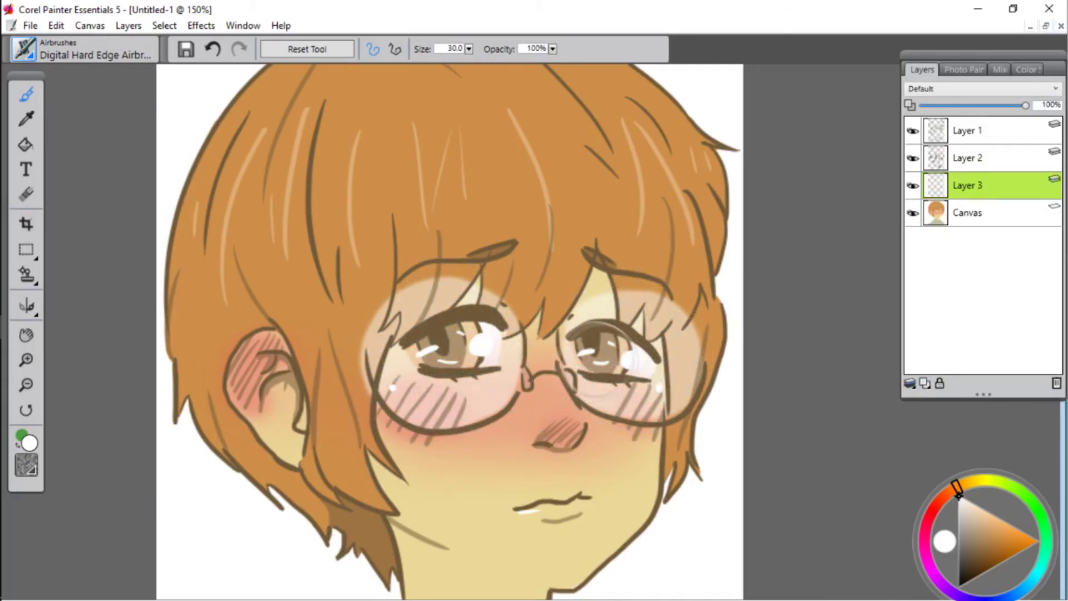
{"action": "left_click", "coordinate": [212, 49]}
{"action": "left_click", "coordinate": [218, 51]}
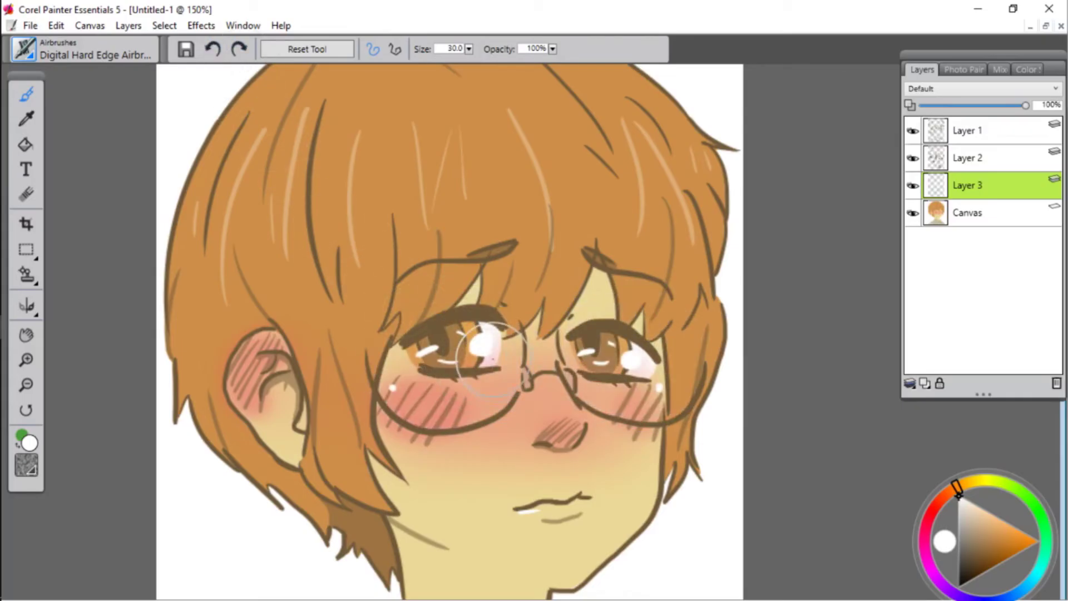
- Paint white over both glasses lenses on Layer 3 and lower the layer's opacity to 28%
{"action": "mouse_move", "coordinate": [487, 340]}
{"action": "left_mouse_down"}
{"action": "mouse_move", "coordinate": [488, 328]}
{"action": "mouse_move", "coordinate": [385, 351]}
{"action": "mouse_move", "coordinate": [437, 398]}
{"action": "mouse_move", "coordinate": [500, 390]}
{"action": "mouse_move", "coordinate": [434, 345]}
{"action": "left_mouse_up"}
{"action": "mouse_move", "coordinate": [573, 340]}
{"action": "left_mouse_down"}
{"action": "mouse_move", "coordinate": [668, 323]}
{"action": "mouse_move", "coordinate": [667, 389]}
{"action": "mouse_move", "coordinate": [606, 345]}
{"action": "mouse_move", "coordinate": [634, 306]}
{"action": "left_mouse_up"}
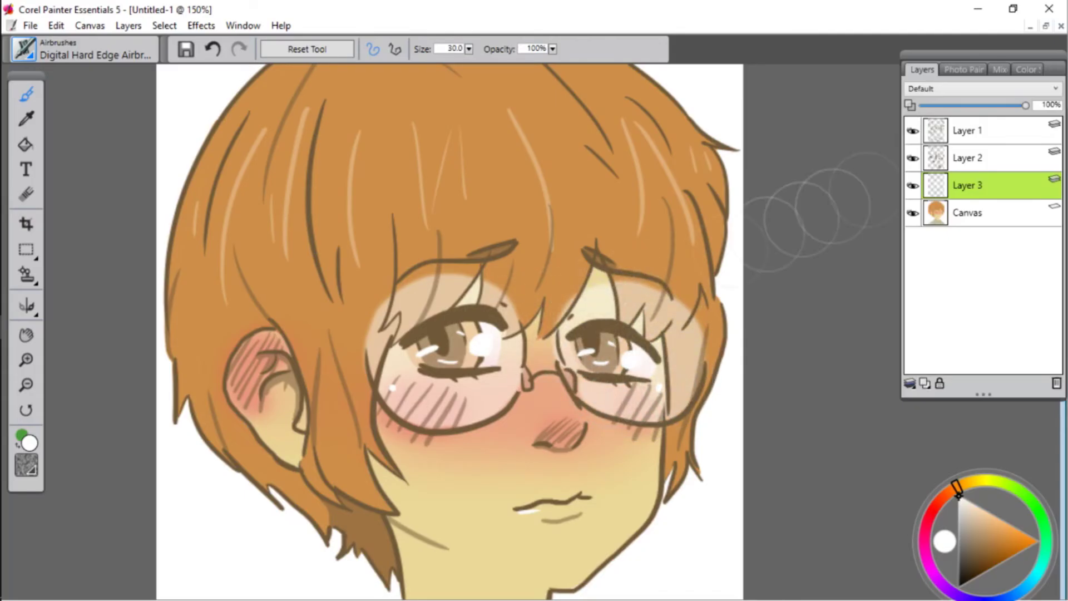
{"action": "left_click_drag", "start_coordinate": [1026, 105], "coordinate": [952, 105]}
- Sample the brown outline colour and draw the glasses' temple arm across the hair on Layer 1 with the Scratchboard Tool
{"action": "key", "text": "d"}
{"action": "left_click", "coordinate": [373, 367]}
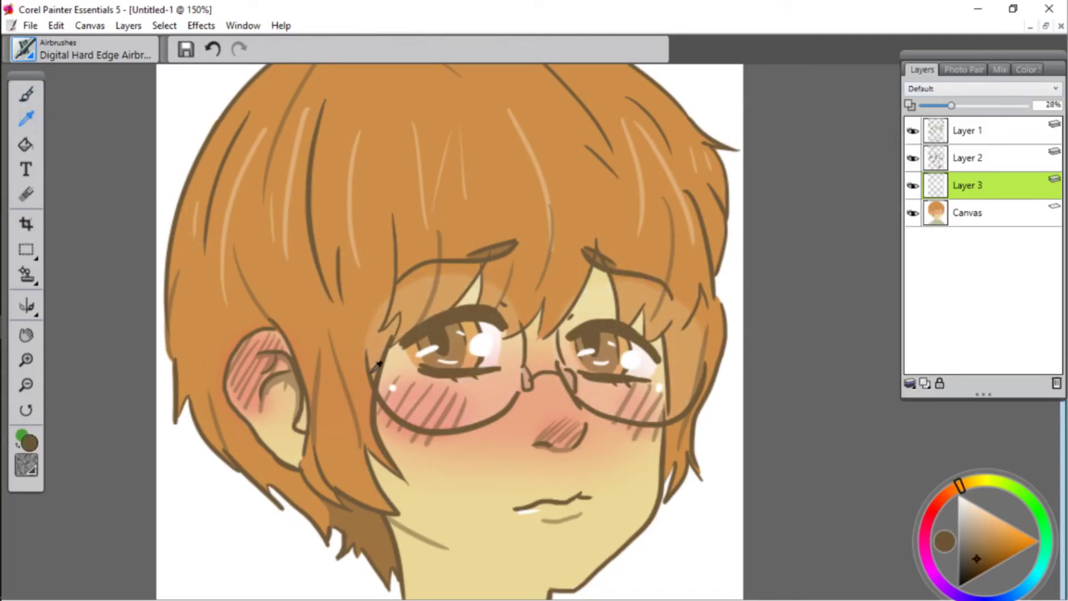
{"action": "left_click", "coordinate": [30, 96]}
{"action": "left_click", "coordinate": [24, 49]}
{"action": "left_click", "coordinate": [102, 340]}
{"action": "left_click", "coordinate": [203, 361]}
{"action": "left_click", "coordinate": [999, 130]}
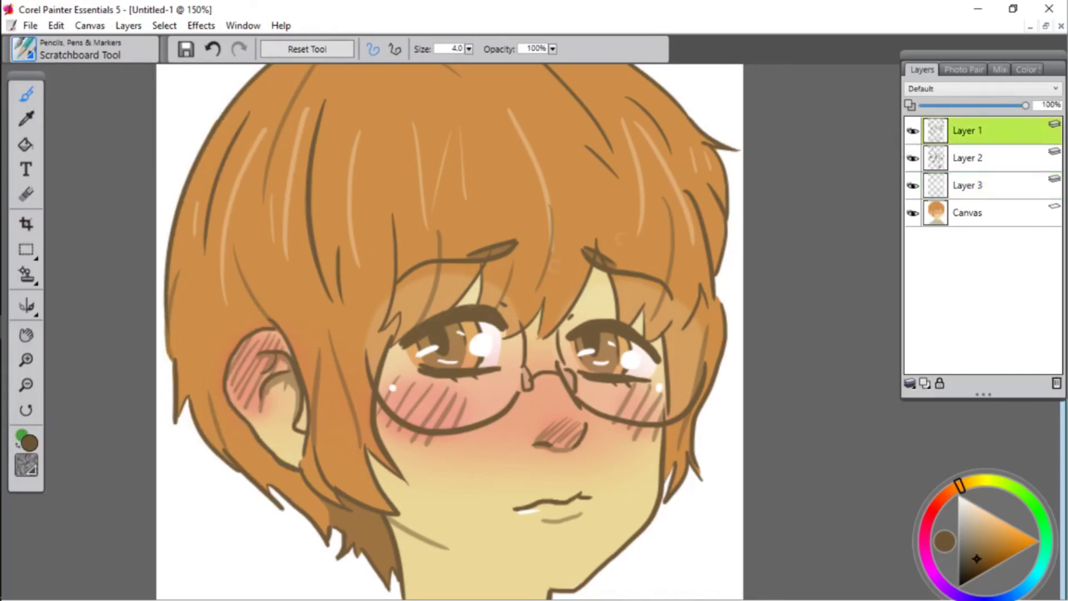
{"action": "left_click", "coordinate": [26, 334]}
{"action": "left_click_drag", "start_coordinate": [362, 448], "coordinate": [352, 323]}
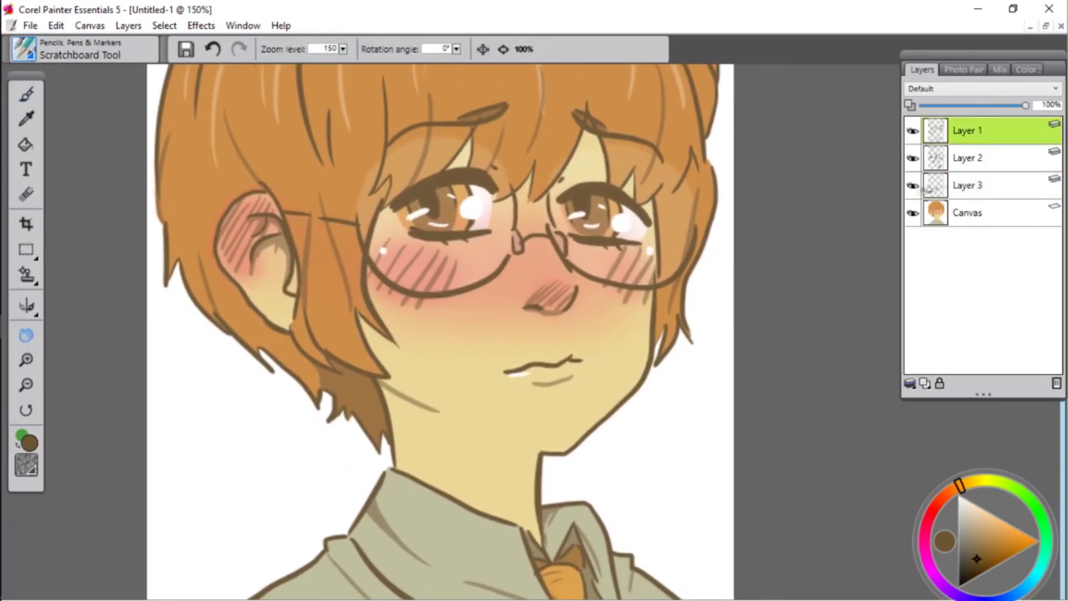
- Delete the translucent lens layer, Layer 3, and make the Canvas the active layer
{"action": "left_click", "coordinate": [914, 187]}
{"action": "left_click", "coordinate": [988, 186]}
{"action": "key", "text": "Delete"}
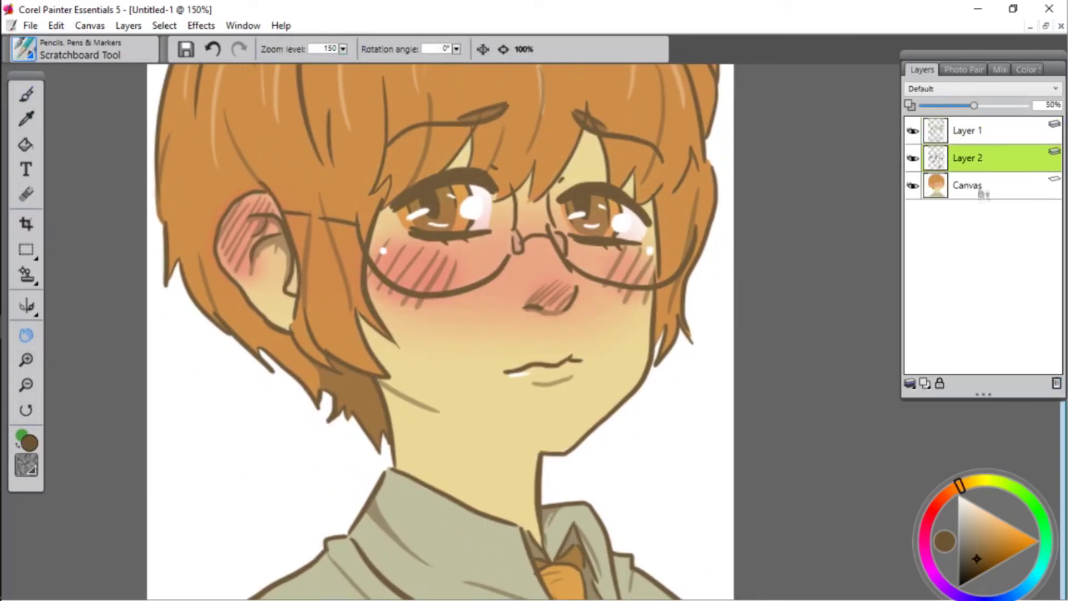
{"action": "left_click", "coordinate": [979, 193]}
{"action": "left_click_drag", "start_coordinate": [339, 474], "coordinate": [395, 350]}
{"action": "left_click", "coordinate": [26, 193]}
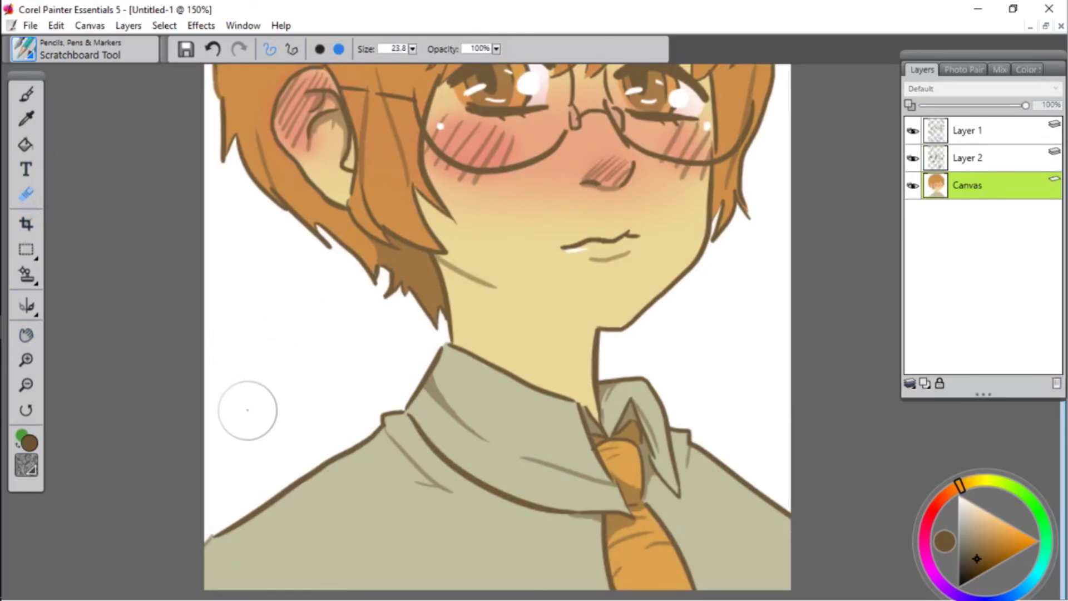
{"action": "left_click_drag", "start_coordinate": [970, 528], "coordinate": [966, 573]}
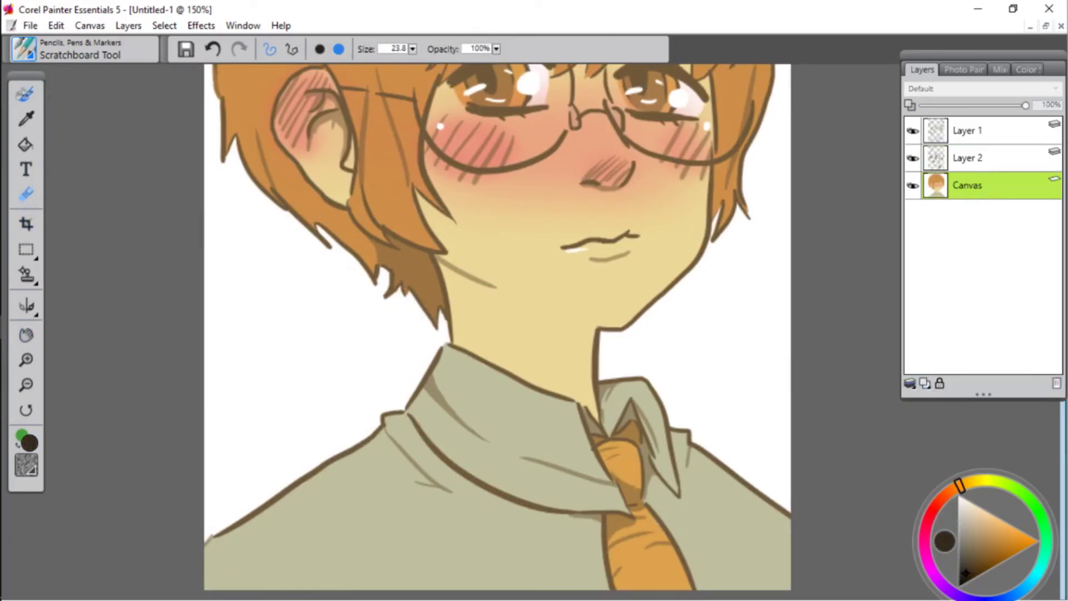
{"action": "key", "text": "b"}
{"action": "left_click_drag", "start_coordinate": [722, 297], "coordinate": [699, 314]}
{"action": "key", "text": "ctrl+z"}
- Choose an orange from the Color Set and outline the white background along the shoulder, collar, neck, jaw and hair on the tie side
{"action": "left_click", "coordinate": [1027, 70]}
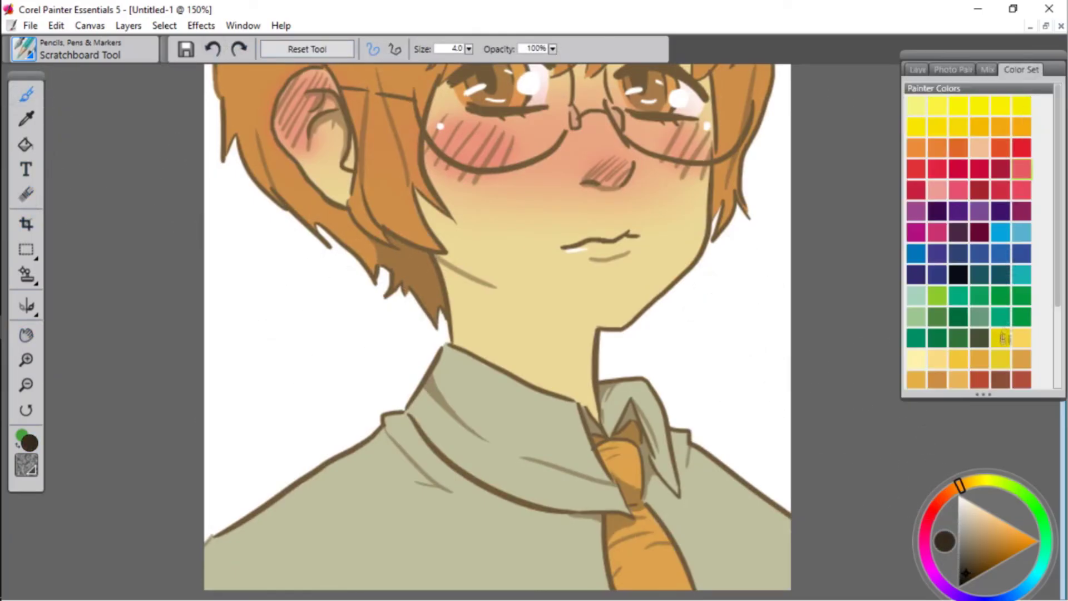
{"action": "left_click_drag", "start_coordinate": [1059, 298], "coordinate": [1060, 334]}
{"action": "left_click", "coordinate": [937, 314]}
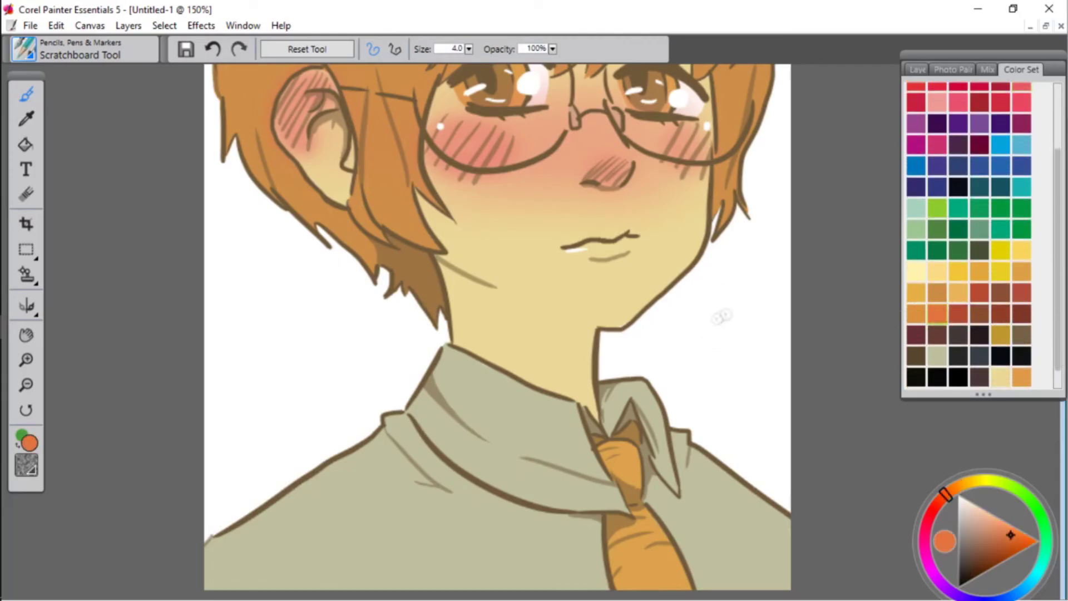
{"action": "mouse_move", "coordinate": [742, 301]}
{"action": "left_mouse_down"}
{"action": "mouse_move", "coordinate": [651, 340]}
{"action": "mouse_move", "coordinate": [695, 278]}
{"action": "left_mouse_up"}
{"action": "key", "text": "ctrl+z"}
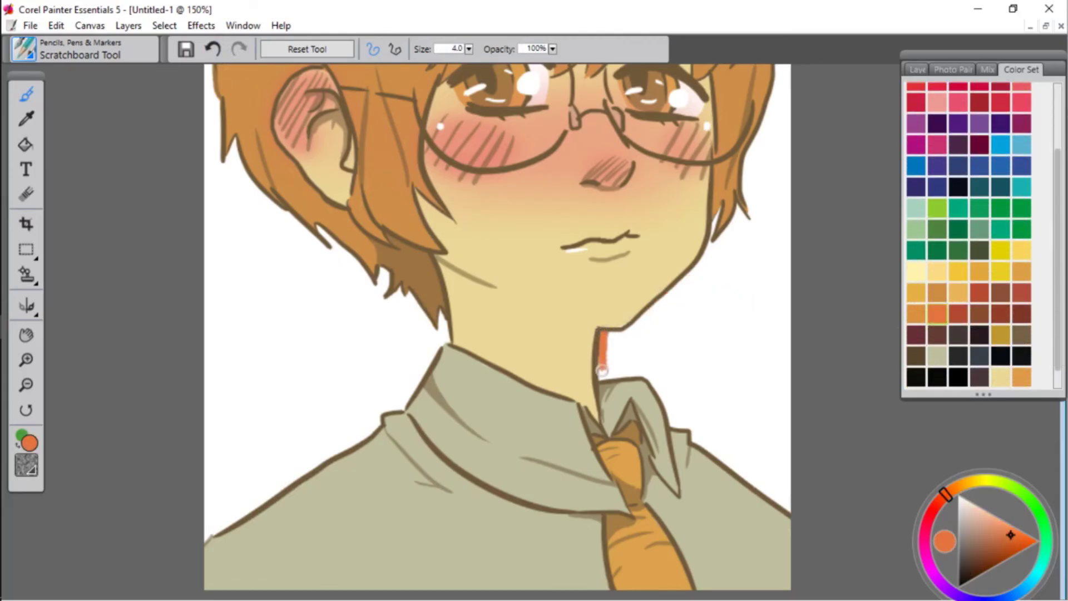
{"action": "left_click_drag", "start_coordinate": [697, 439], "coordinate": [790, 498]}
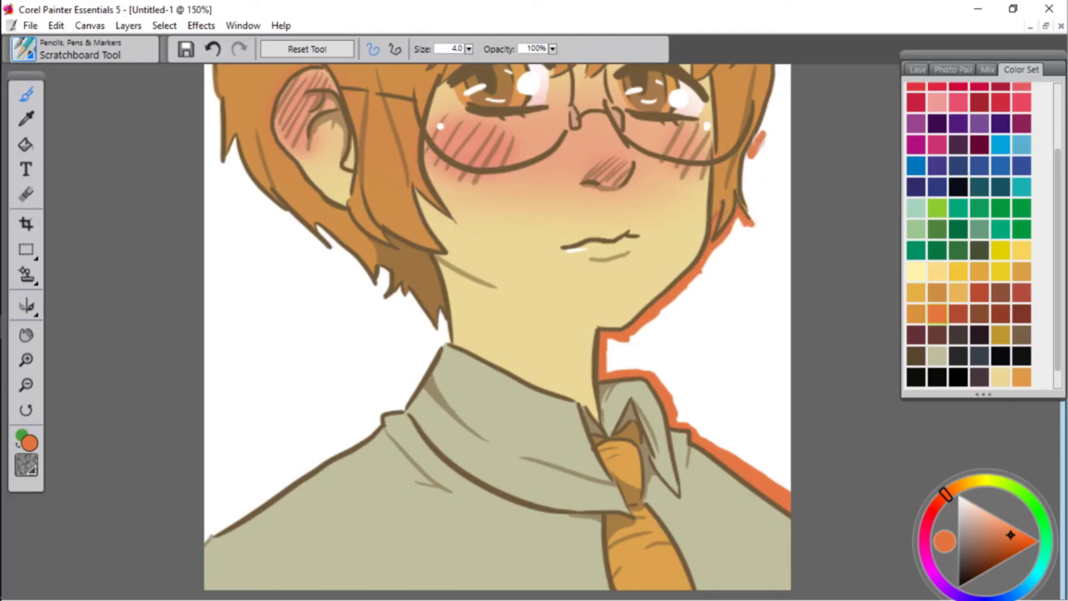
{"action": "left_click_drag", "start_coordinate": [747, 163], "coordinate": [794, 104]}
- Fill the remaining white background on both sides of the character with the current orange
{"action": "left_click", "coordinate": [25, 145]}
{"action": "left_click", "coordinate": [690, 341]}
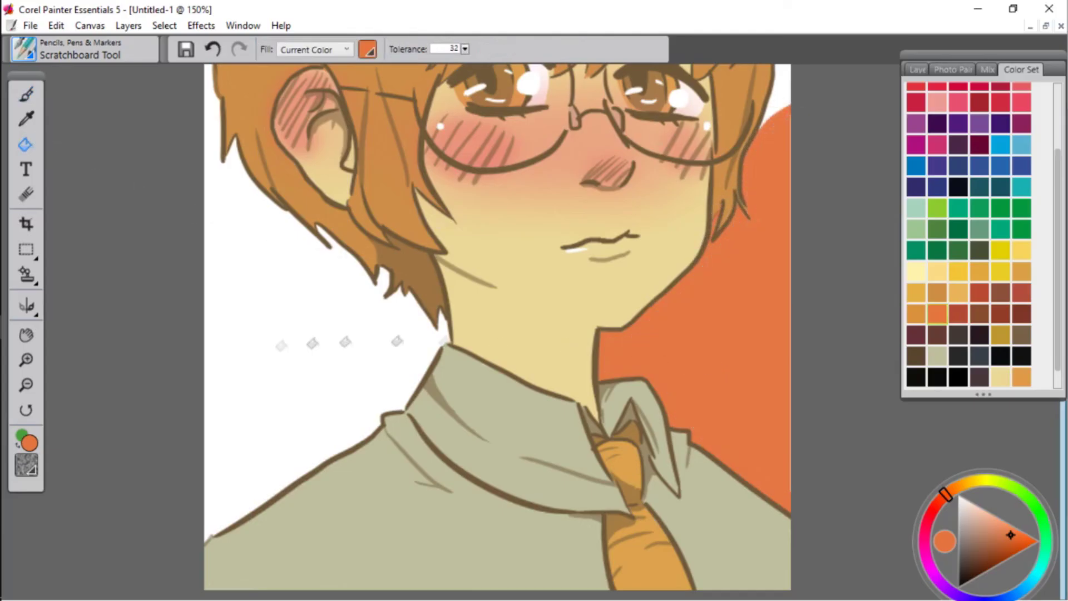
{"action": "left_click", "coordinate": [263, 351]}
{"action": "left_click", "coordinate": [27, 335]}
{"action": "left_click_drag", "start_coordinate": [524, 247], "coordinate": [527, 548]}
{"action": "left_click_drag", "start_coordinate": [493, 223], "coordinate": [497, 167]}
{"action": "left_click_drag", "start_coordinate": [487, 389], "coordinate": [470, 336]}
{"action": "left_click", "coordinate": [26, 385]}
{"action": "left_click", "coordinate": [26, 385]}
- Add a new layer directly above the Canvas and choose the Variable Splatter airbrush
{"action": "left_click", "coordinate": [962, 319]}
{"action": "left_click", "coordinate": [922, 70]}
{"action": "left_click", "coordinate": [924, 383]}
{"action": "left_click", "coordinate": [83, 50]}
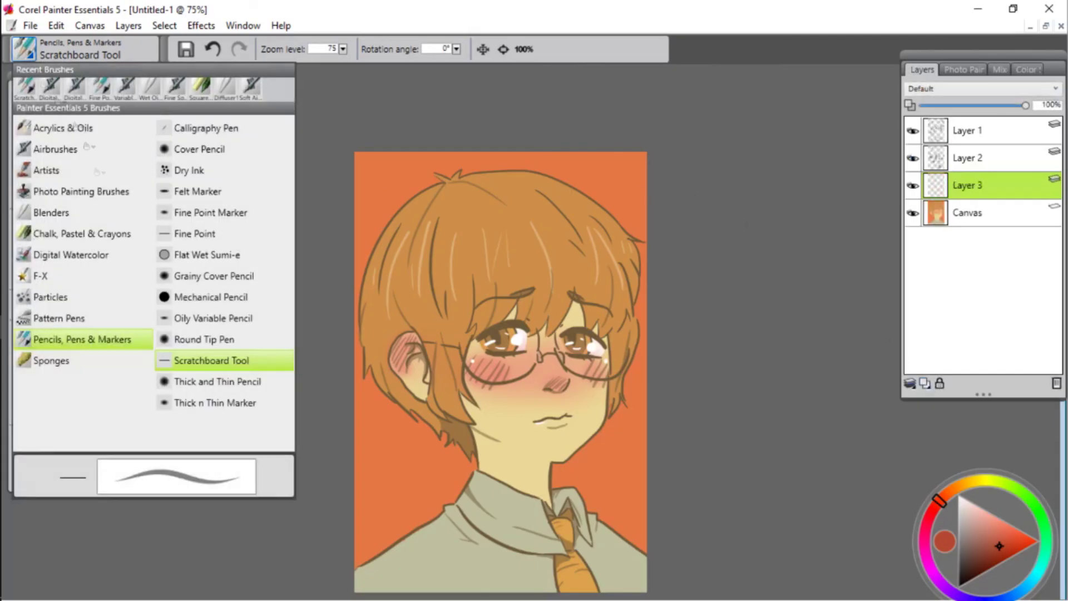
{"action": "left_click", "coordinate": [71, 148]}
{"action": "left_click", "coordinate": [267, 325]}
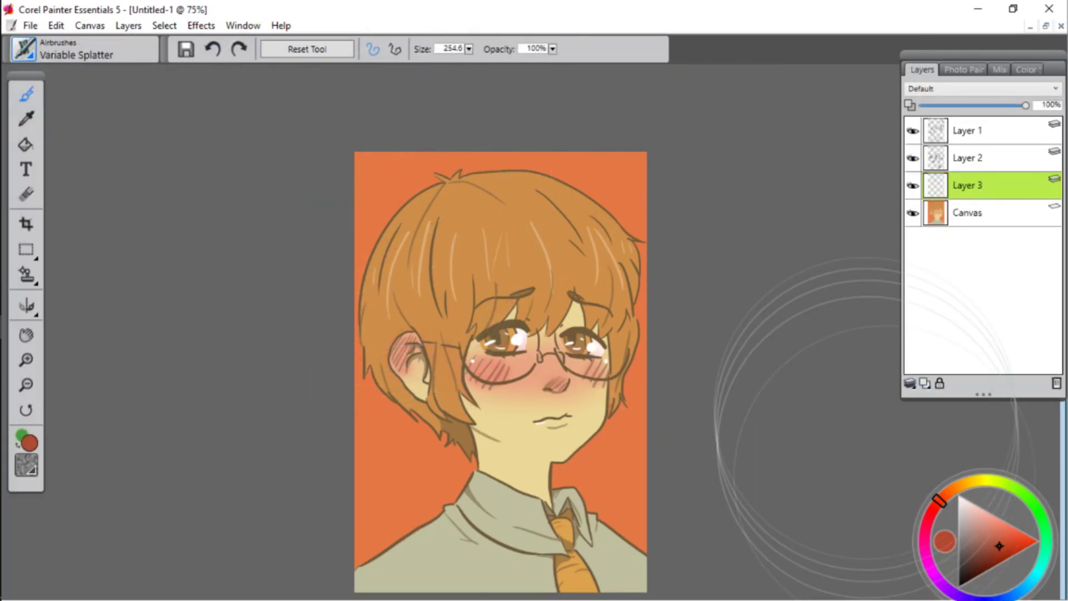
- Set the colour to light grey and splatter specks around the character on Layer 3
{"action": "left_click", "coordinate": [975, 534]}
{"action": "left_click_drag", "start_coordinate": [571, 477], "coordinate": [298, 214]}
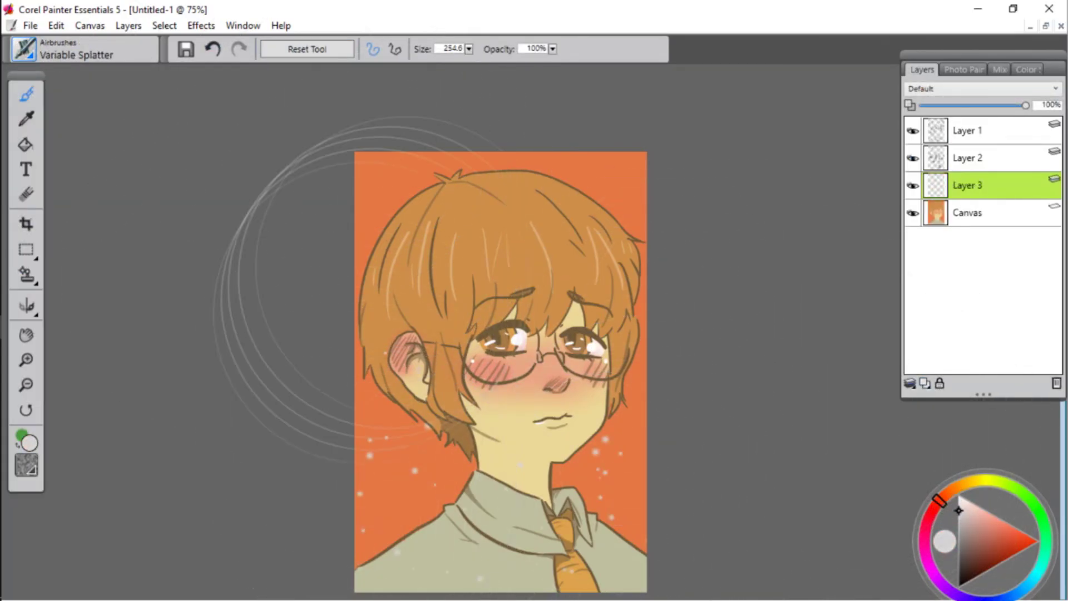